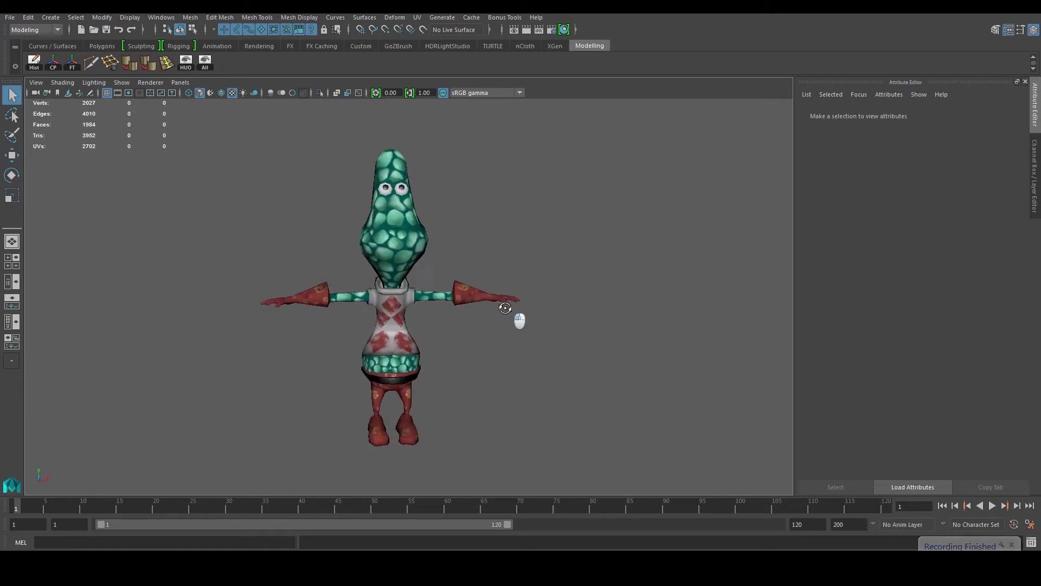
- Examine the textured character model from the front and side, at full-body and close-up distance
{"action": "scroll", "coordinate": [454, 318], "scroll_direction": "up", "scroll_amount": 5}
{"action": "left_click_drag", "start_coordinate": [454, 322], "coordinate": [406, 321], "text": "alt"}
{"action": "scroll", "coordinate": [407, 322], "scroll_direction": "down", "scroll_amount": 2}
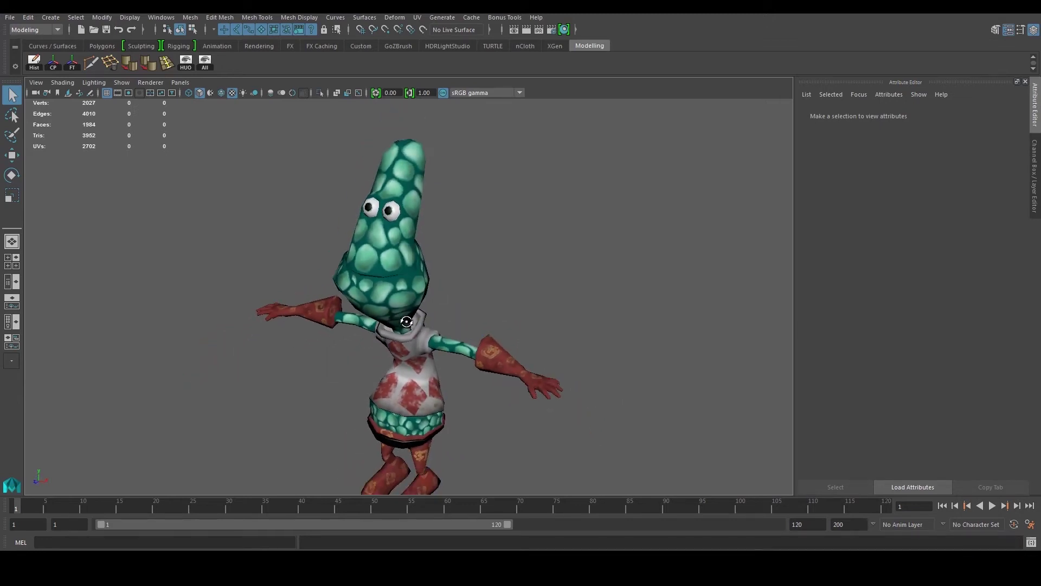
{"action": "left_click_drag", "start_coordinate": [406, 322], "coordinate": [455, 326], "text": "alt"}
{"action": "scroll", "coordinate": [443, 310], "scroll_direction": "down", "scroll_amount": 2}
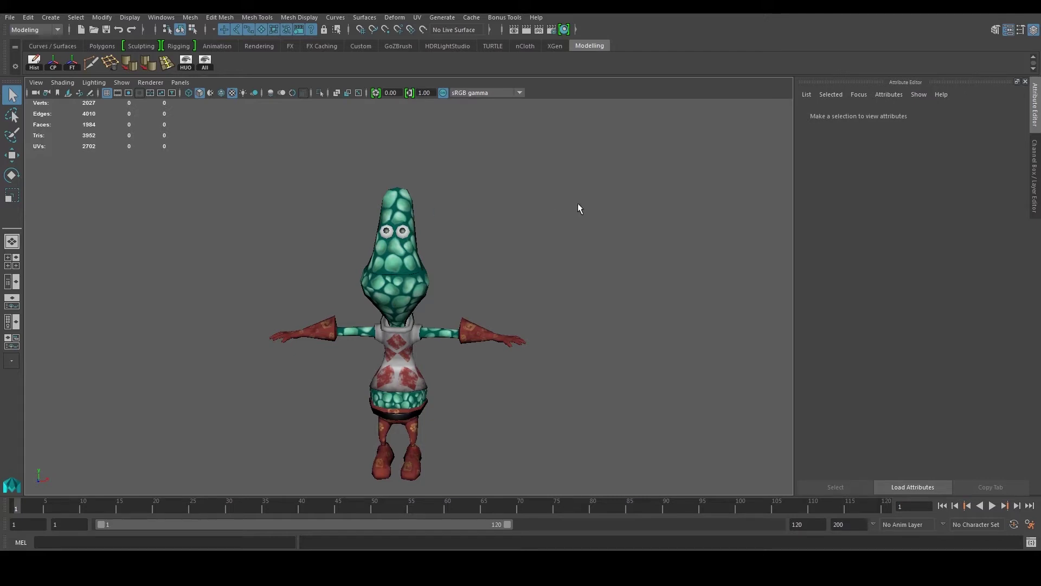
{"action": "scroll", "coordinate": [566, 328], "scroll_direction": "up", "scroll_amount": 3}
{"action": "left_click_drag", "start_coordinate": [472, 356], "coordinate": [319, 366], "text": "alt"}
{"action": "middle_click_drag", "start_coordinate": [368, 324], "coordinate": [372, 351], "text": "alt"}
{"action": "scroll", "coordinate": [372, 351], "scroll_direction": "up", "scroll_amount": 4}
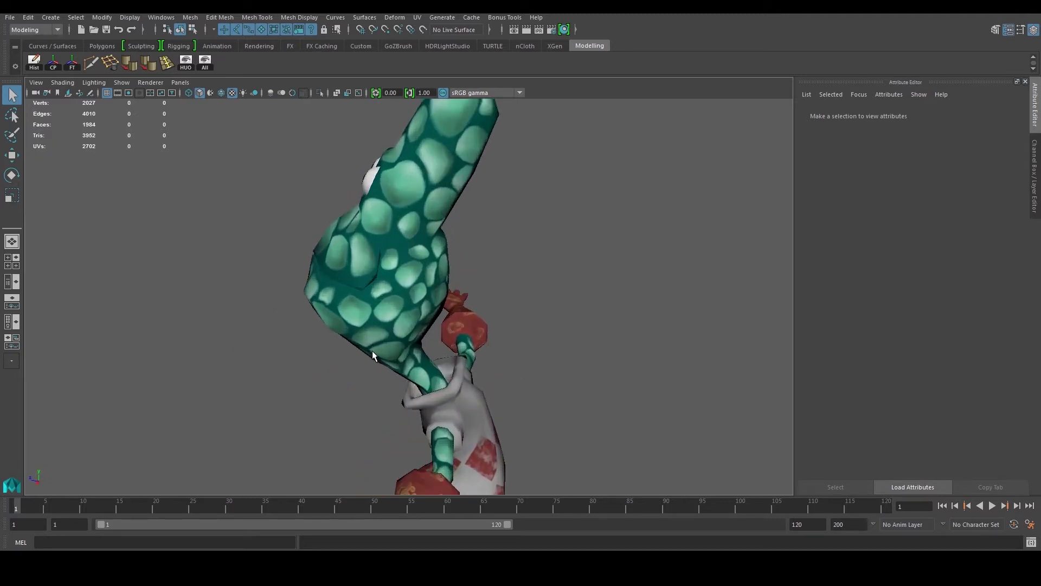
{"action": "left_click_drag", "start_coordinate": [374, 346], "coordinate": [445, 347], "text": "alt"}
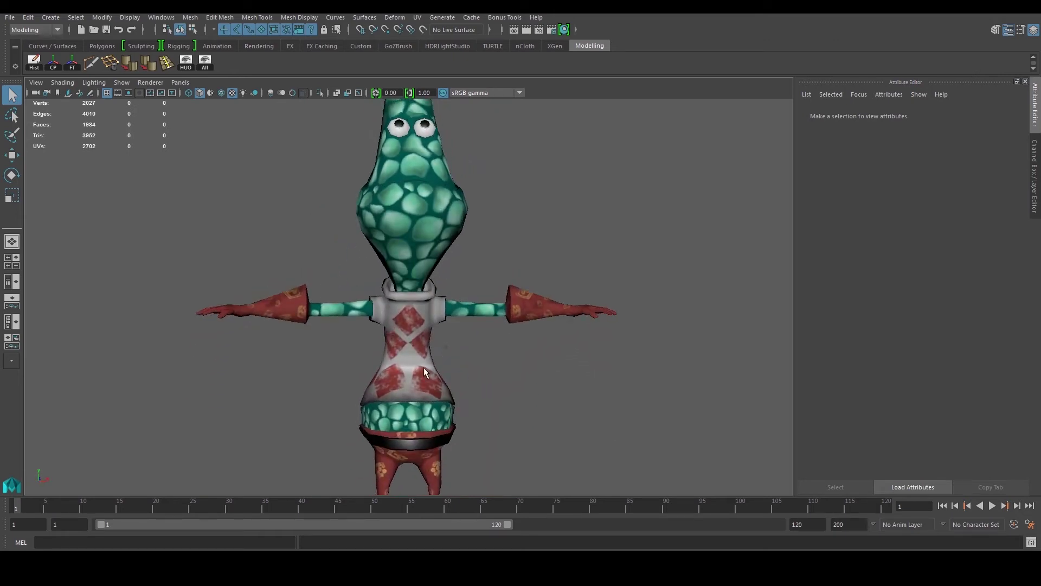
{"action": "scroll", "coordinate": [411, 353], "scroll_direction": "down", "scroll_amount": 4}
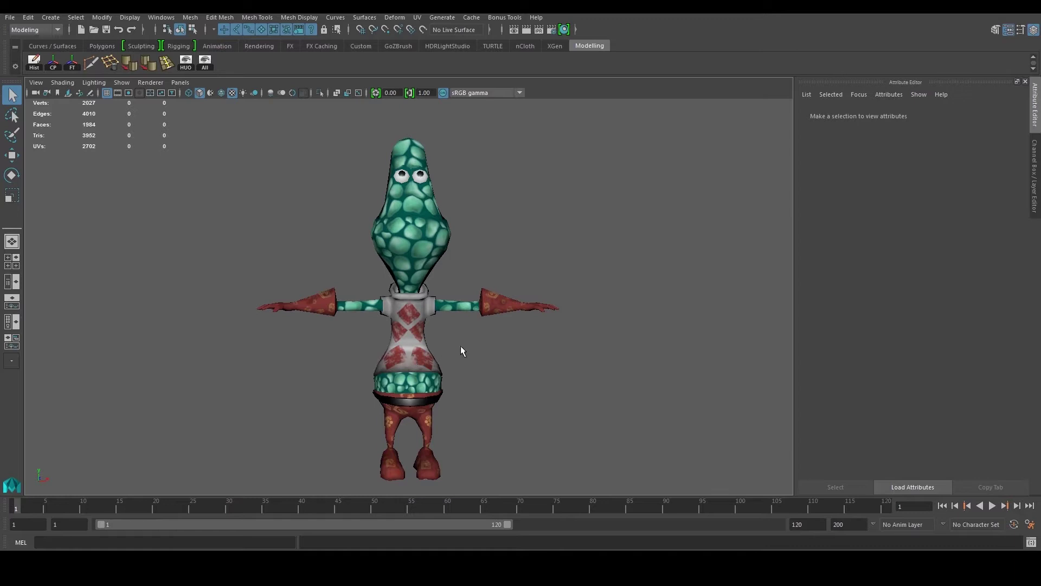
{"action": "left_click_drag", "start_coordinate": [461, 346], "coordinate": [454, 350], "text": "alt"}
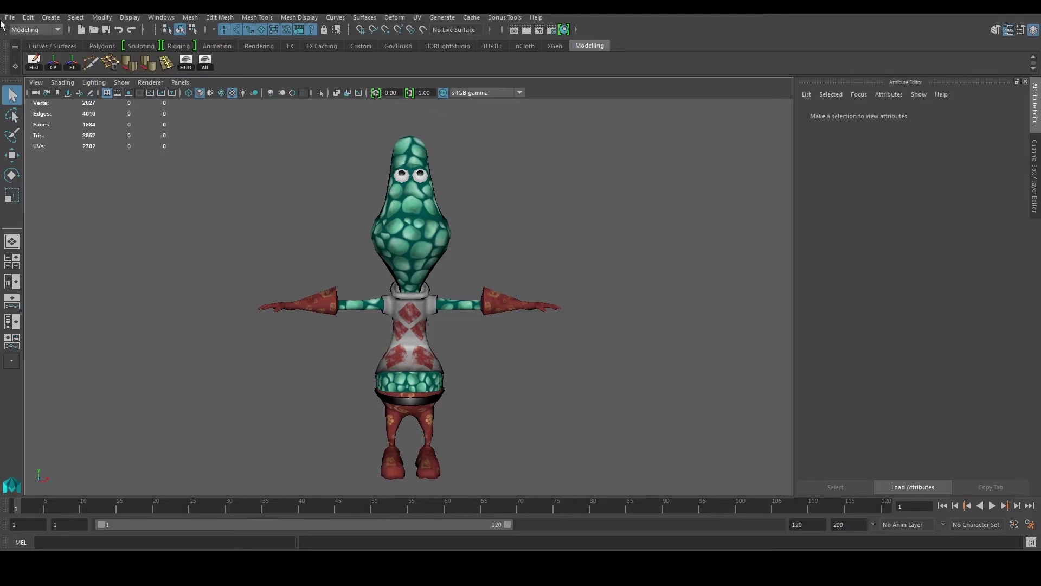
- Switch to the Rigging menu set and display the ground grid around the character
{"action": "left_click", "coordinate": [36, 31]}
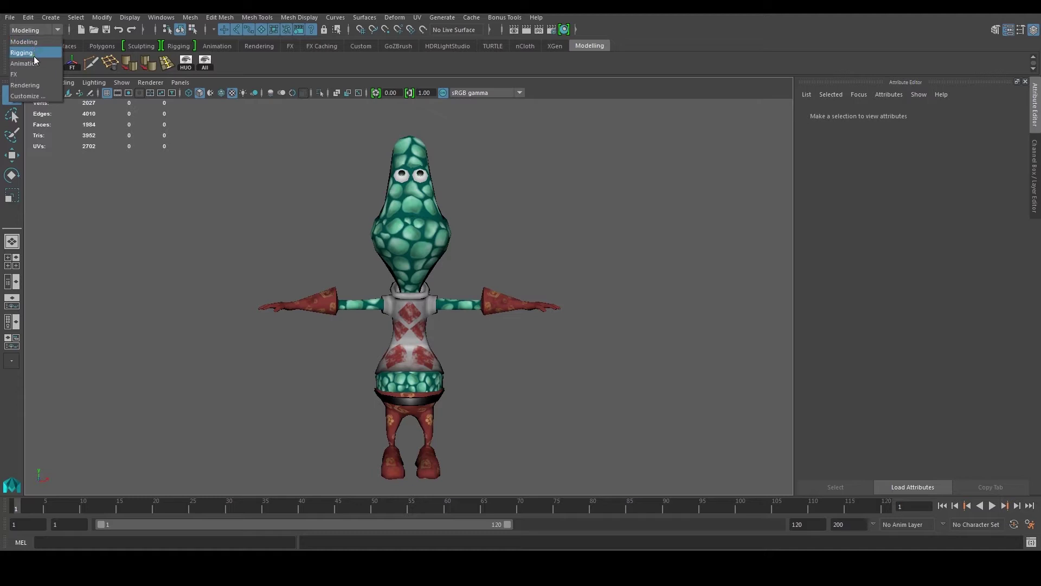
{"action": "left_click", "coordinate": [34, 57]}
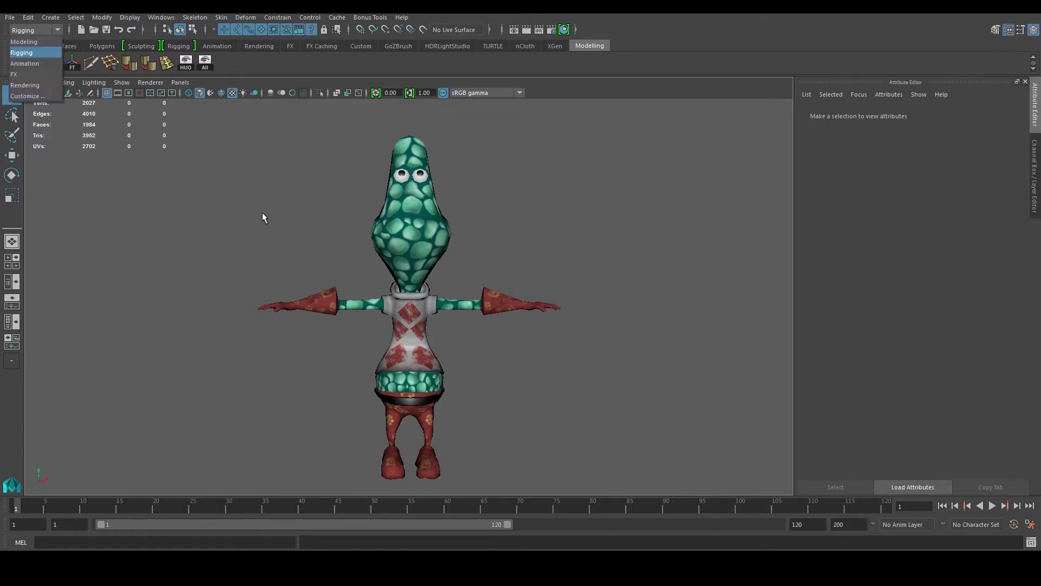
{"action": "key", "text": "space"}
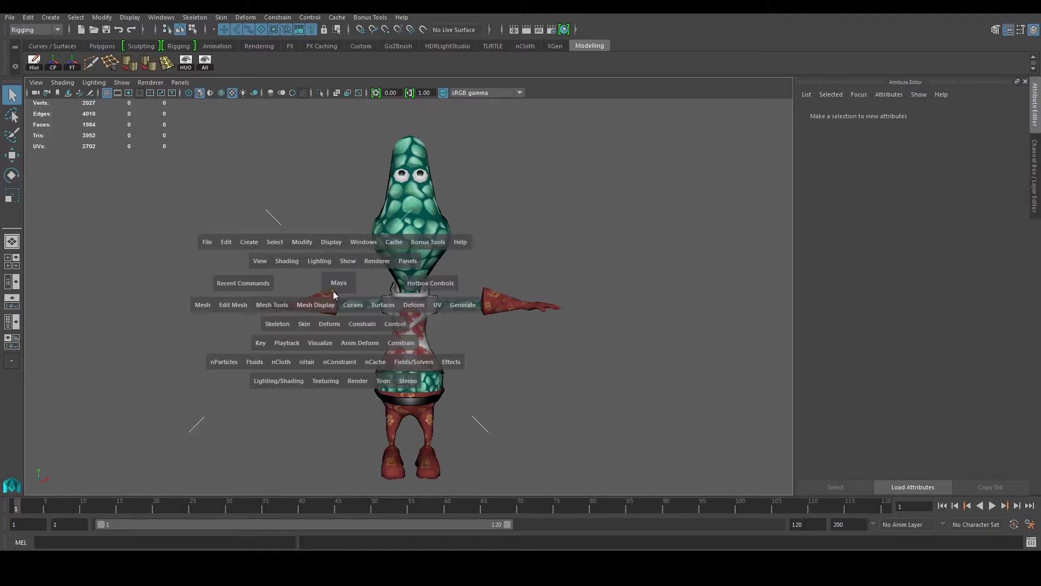
{"action": "left_click", "coordinate": [319, 246]}
{"action": "left_click", "coordinate": [338, 272]}
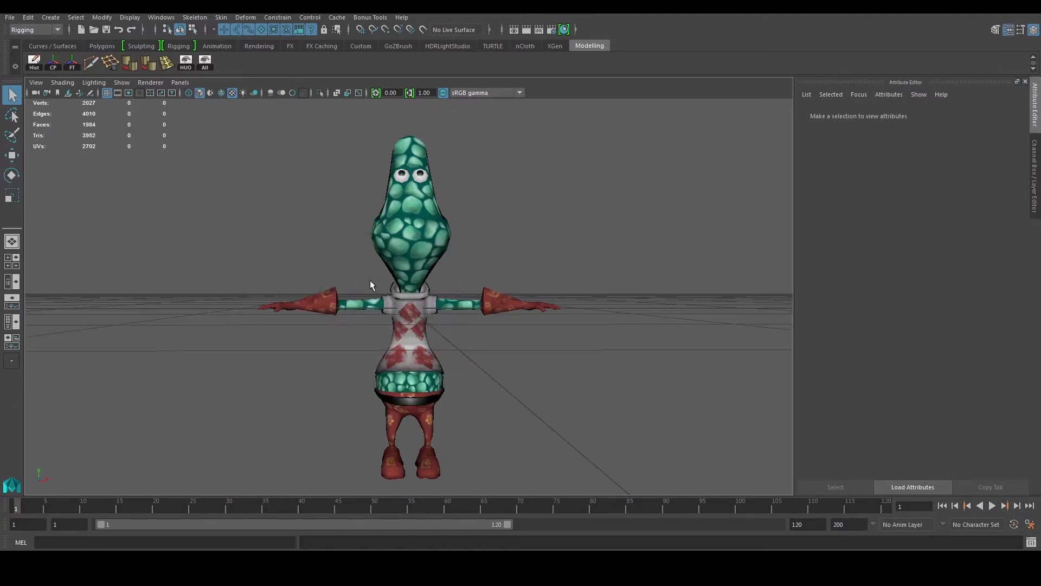
{"action": "scroll", "coordinate": [485, 334], "scroll_direction": "down", "scroll_amount": 3}
{"action": "scroll", "coordinate": [485, 335], "scroll_direction": "down", "scroll_amount": 4}
{"action": "left_click_drag", "start_coordinate": [478, 293], "coordinate": [478, 312], "text": "alt"}
{"action": "middle_click_drag", "start_coordinate": [477, 312], "coordinate": [451, 352], "text": "alt"}
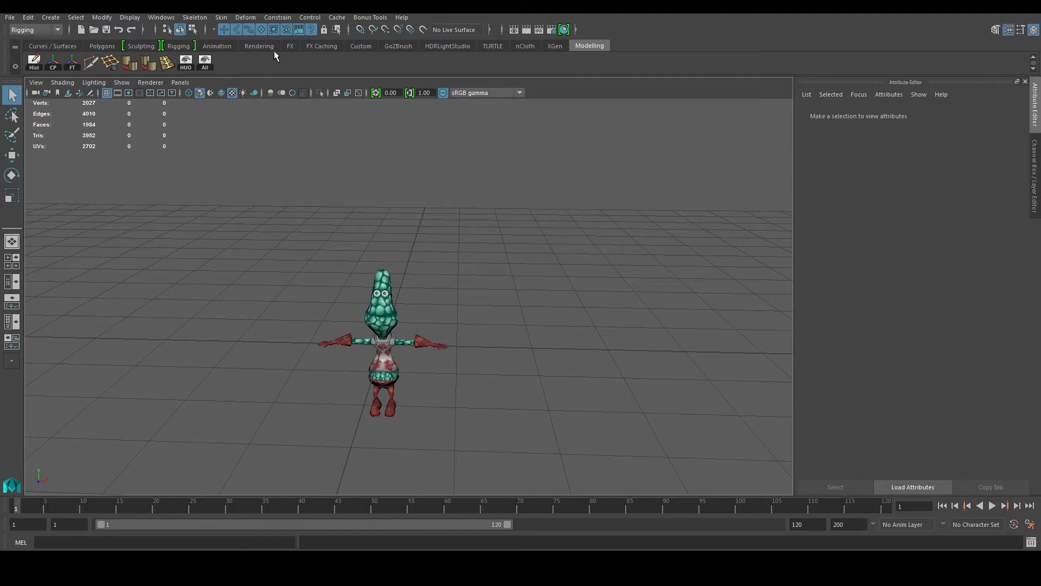
- Draw a chain of three joints on the grid beside the character with the Joint tool and finish the chain
{"action": "left_click", "coordinate": [201, 17]}
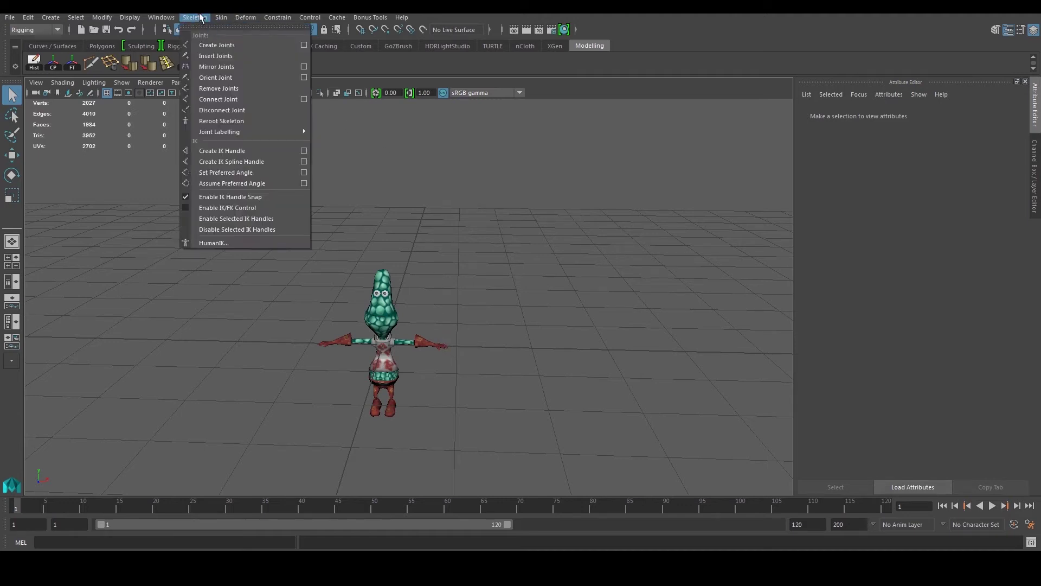
{"action": "left_click", "coordinate": [209, 46]}
{"action": "scroll", "coordinate": [516, 303], "scroll_direction": "up", "scroll_amount": 2}
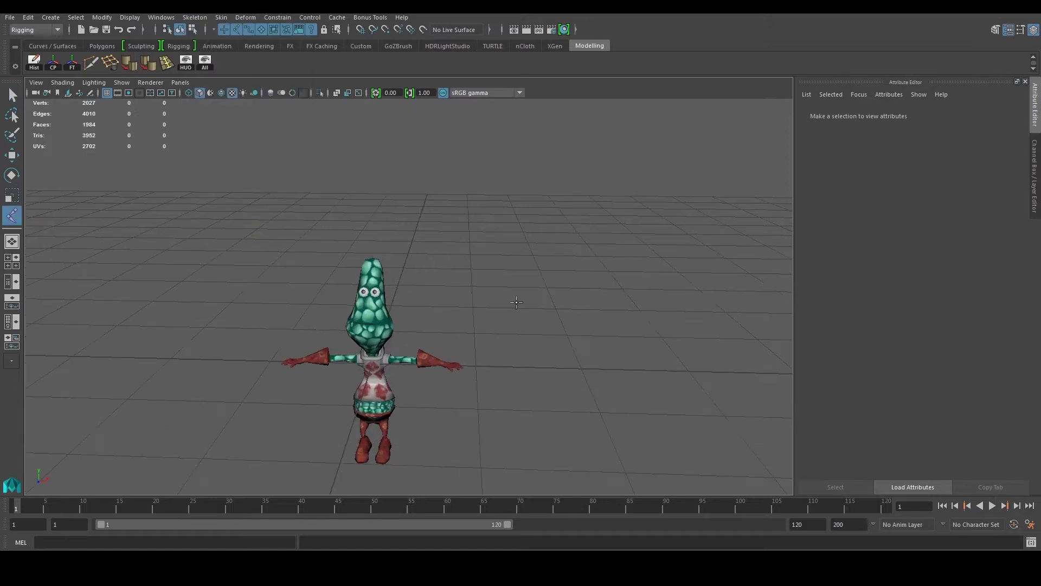
{"action": "middle_click_drag", "start_coordinate": [507, 316], "coordinate": [390, 250], "text": "alt"}
{"action": "right_click_drag", "start_coordinate": [390, 250], "coordinate": [424, 262], "text": "alt"}
{"action": "left_click_drag", "start_coordinate": [424, 261], "coordinate": [431, 272], "text": "alt"}
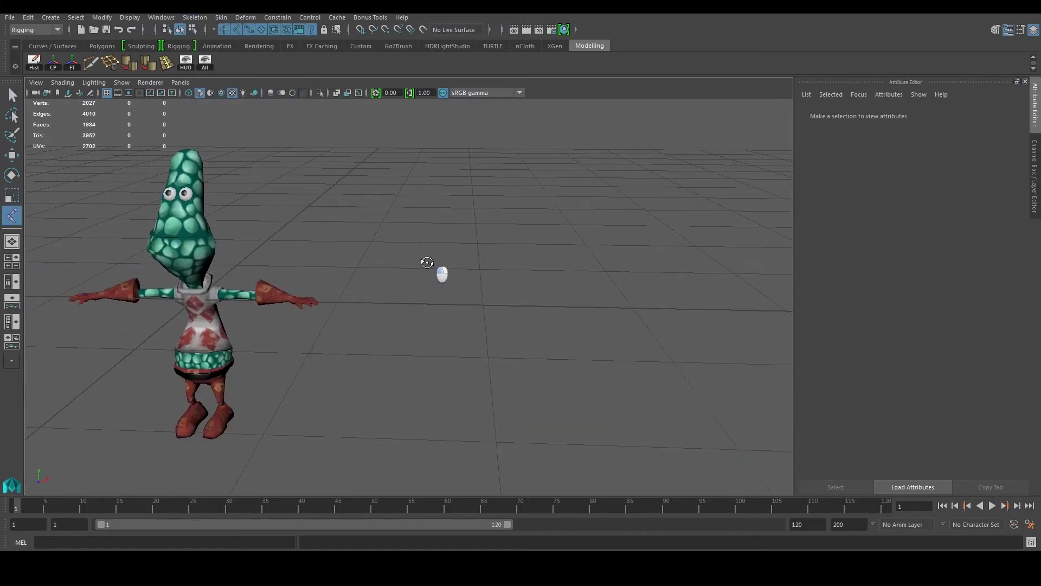
{"action": "middle_click_drag", "start_coordinate": [380, 283], "coordinate": [448, 288], "text": "alt"}
{"action": "scroll", "coordinate": [329, 313], "scroll_direction": "up", "scroll_amount": 3}
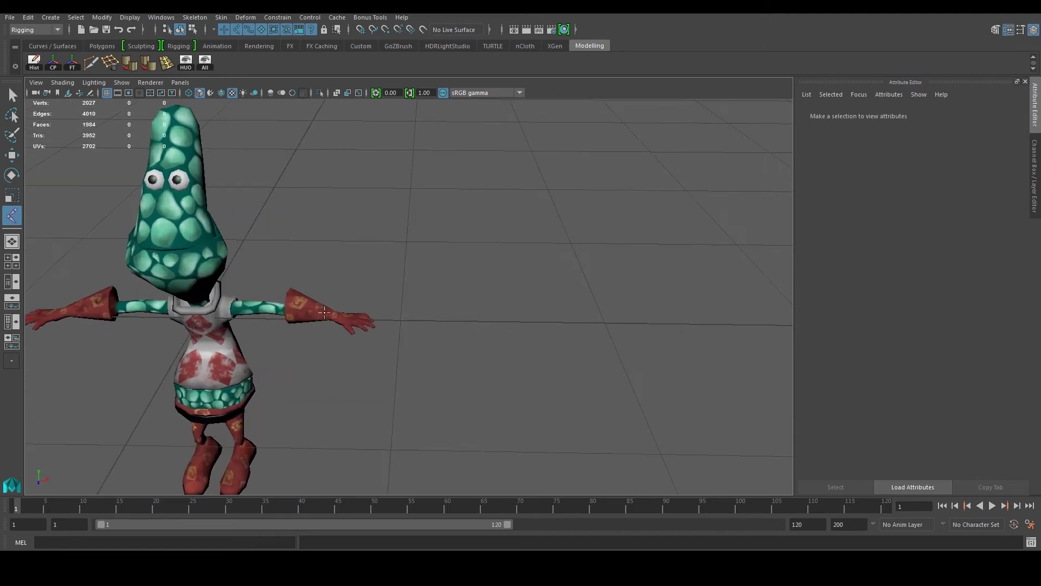
{"action": "scroll", "coordinate": [525, 326], "scroll_direction": "down", "scroll_amount": 3}
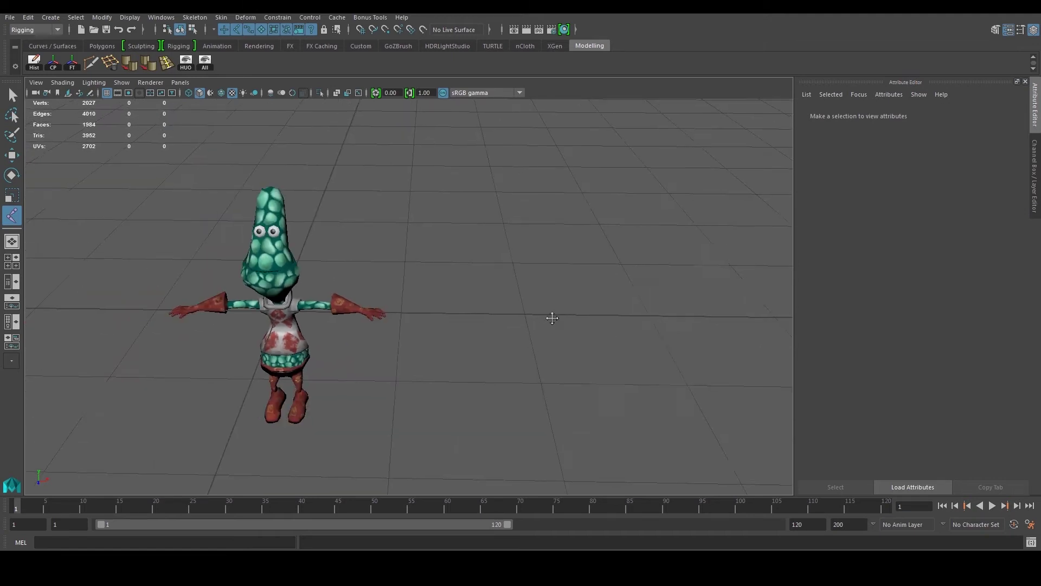
{"action": "left_click", "coordinate": [11, 215]}
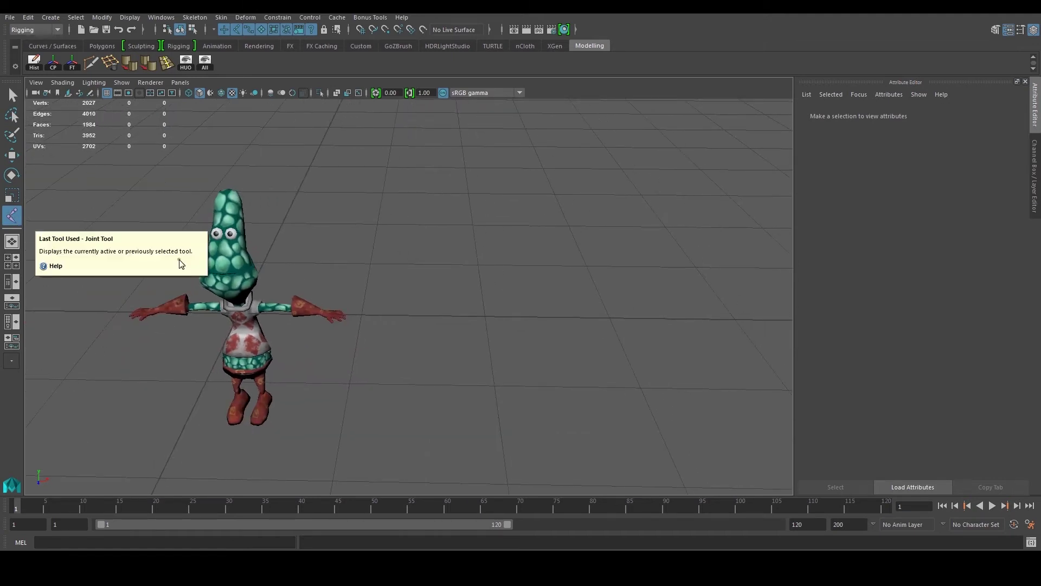
{"action": "left_click", "coordinate": [410, 328]}
{"action": "left_click", "coordinate": [551, 242]}
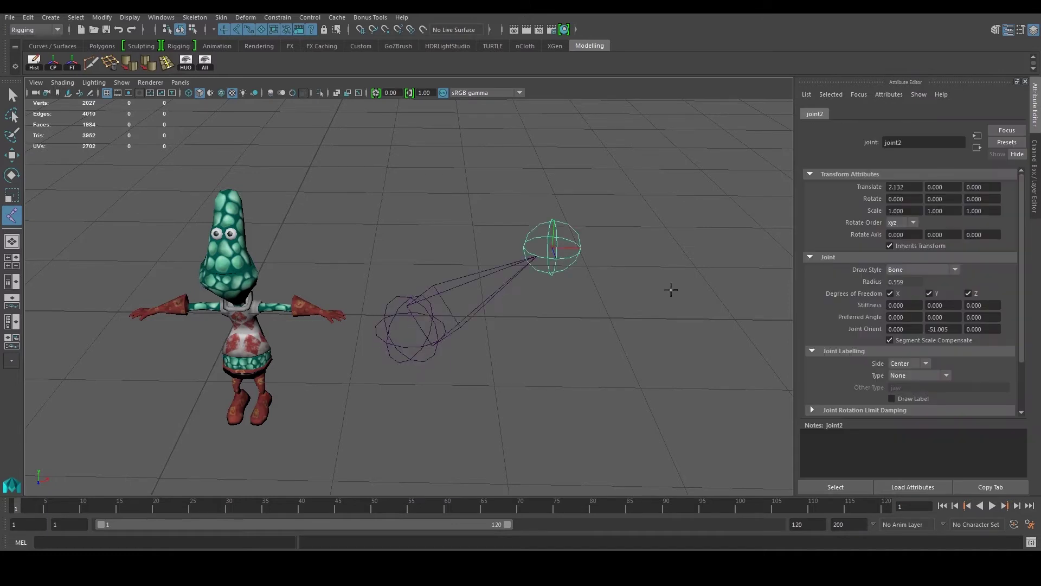
{"action": "scroll", "coordinate": [551, 242], "scroll_direction": "down", "scroll_amount": 2}
{"action": "left_click", "coordinate": [744, 353]}
{"action": "scroll", "coordinate": [721, 350], "scroll_direction": "down", "scroll_amount": 2}
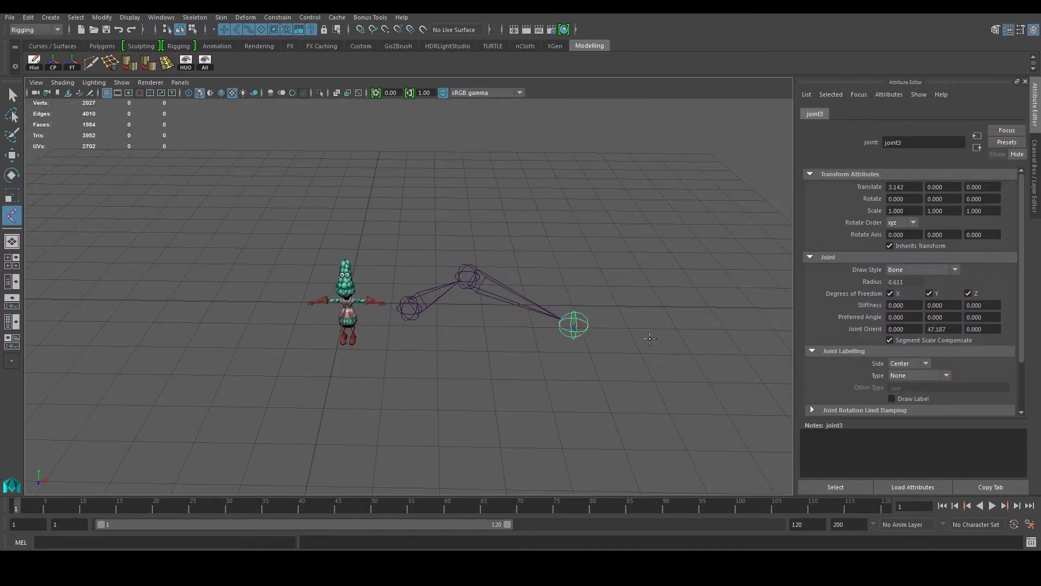
{"action": "key", "text": "2"}
{"action": "scroll", "coordinate": [625, 328], "scroll_direction": "up", "scroll_amount": 2}
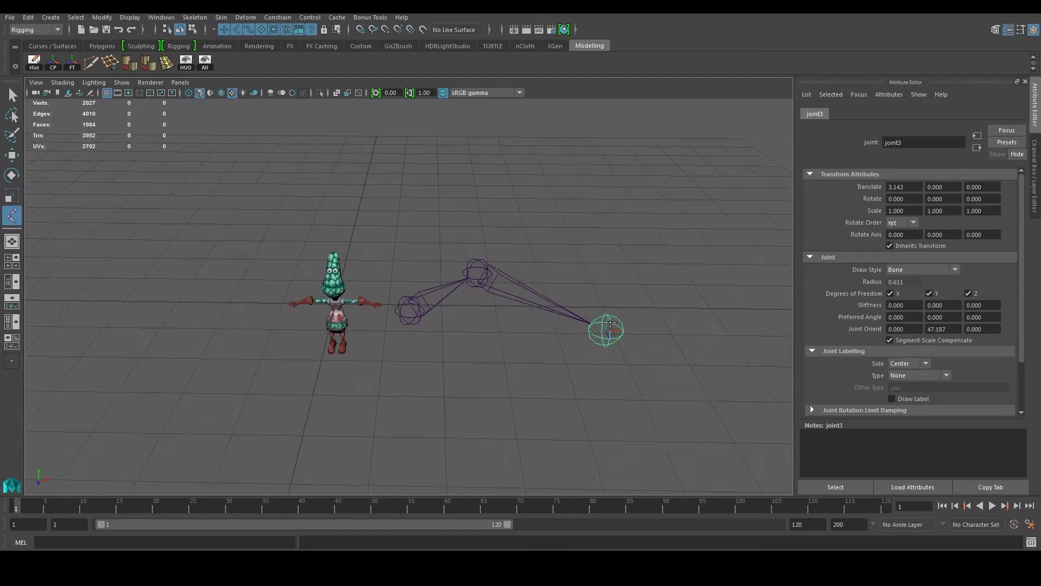
{"action": "key", "text": "Return"}
{"action": "left_click", "coordinate": [477, 328]}
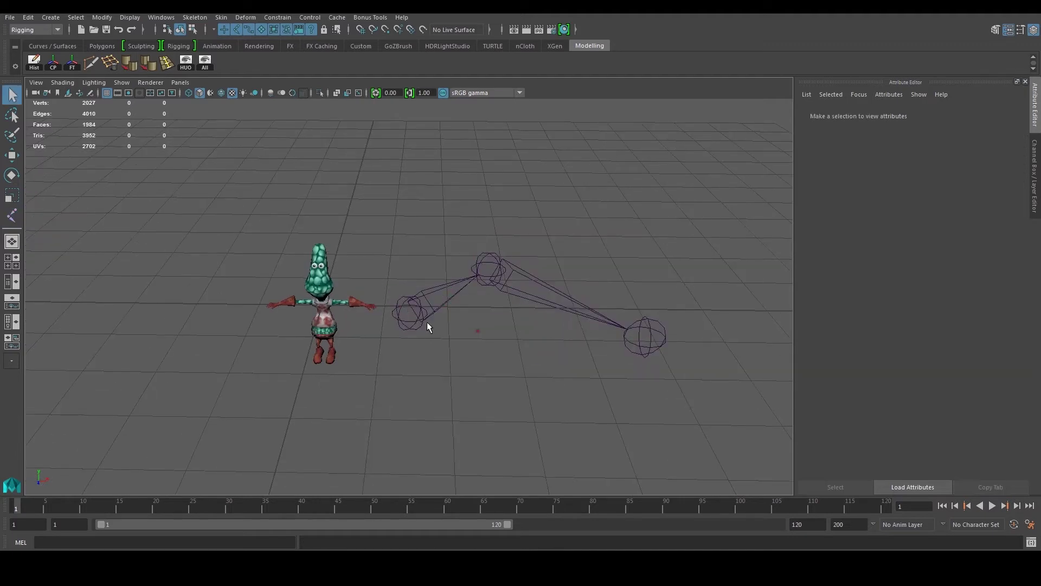
- Reposition the chain's middle and end joints with the Move tool
{"action": "left_click", "coordinate": [410, 320]}
{"action": "key", "text": "w"}
{"action": "left_click_drag", "start_coordinate": [409, 322], "coordinate": [379, 295], "text": "alt"}
{"action": "scroll", "coordinate": [378, 295], "scroll_direction": "up", "scroll_amount": 4}
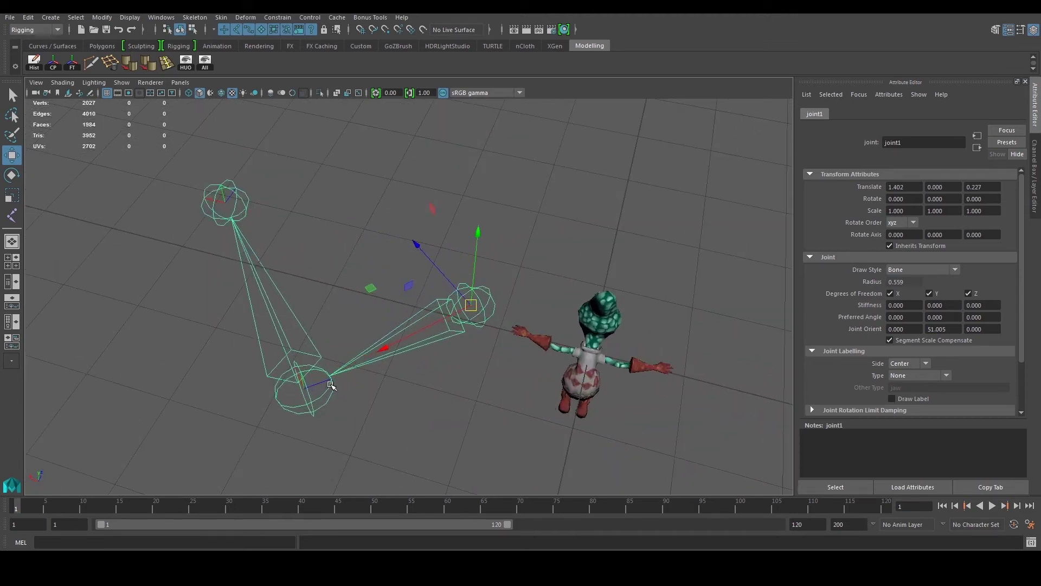
{"action": "left_click", "coordinate": [329, 391]}
{"action": "left_click_drag", "start_coordinate": [281, 341], "coordinate": [253, 281]}
{"action": "left_click_drag", "start_coordinate": [371, 296], "coordinate": [412, 292]}
{"action": "middle_click_drag", "start_coordinate": [323, 265], "coordinate": [398, 362], "text": "alt"}
{"action": "left_click", "coordinate": [324, 255]}
{"action": "left_click_drag", "start_coordinate": [340, 186], "coordinate": [330, 213]}
- Rotate the chain's root joint about 49° around Z so the child joints swing upward with it
{"action": "left_click", "coordinate": [559, 411]}
{"action": "left_click_drag", "start_coordinate": [559, 411], "coordinate": [342, 372], "text": "alt"}
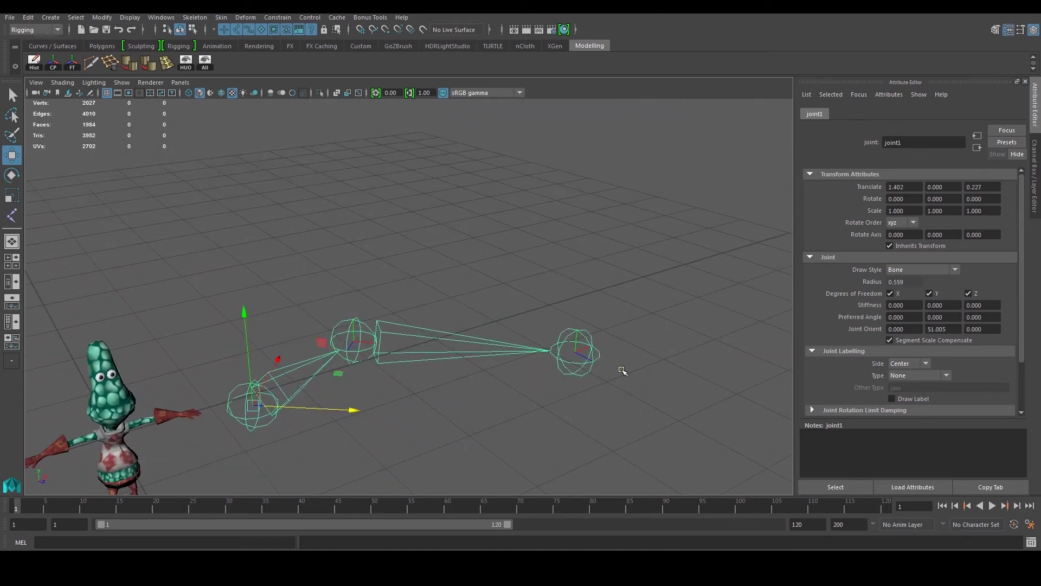
{"action": "left_click_drag", "start_coordinate": [328, 386], "coordinate": [331, 340], "text": "alt"}
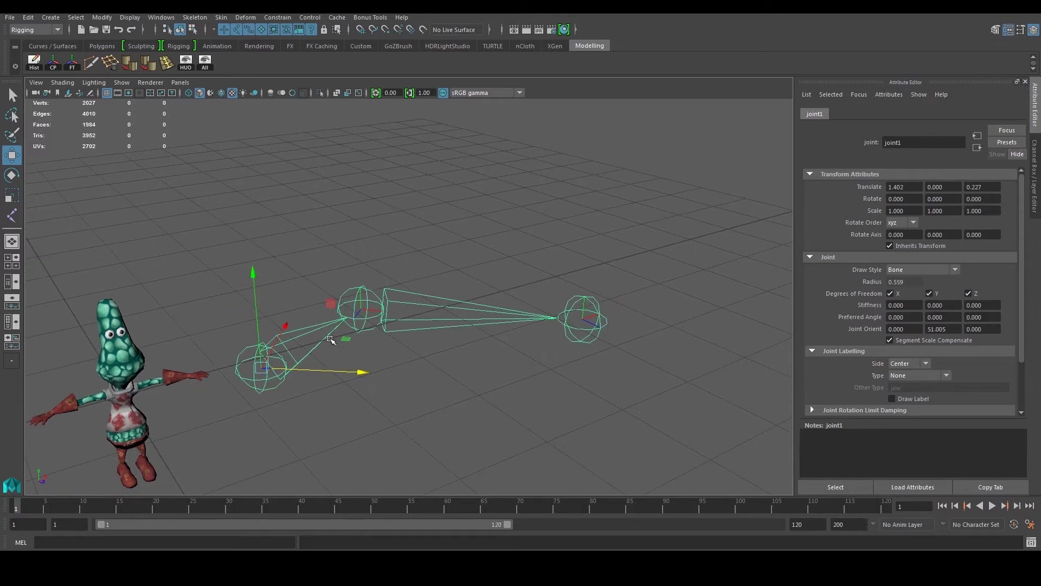
{"action": "key", "text": "e"}
{"action": "left_click_drag", "start_coordinate": [260, 311], "coordinate": [235, 387]}
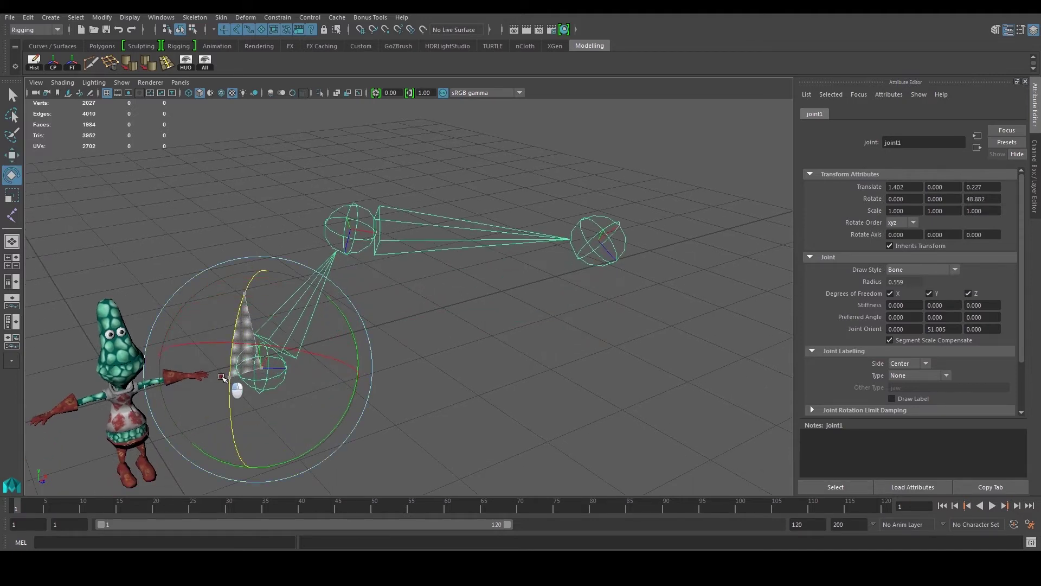
- Try rotating the middle joint freely on several axes so that the end joint swings with it
{"action": "left_click", "coordinate": [364, 241]}
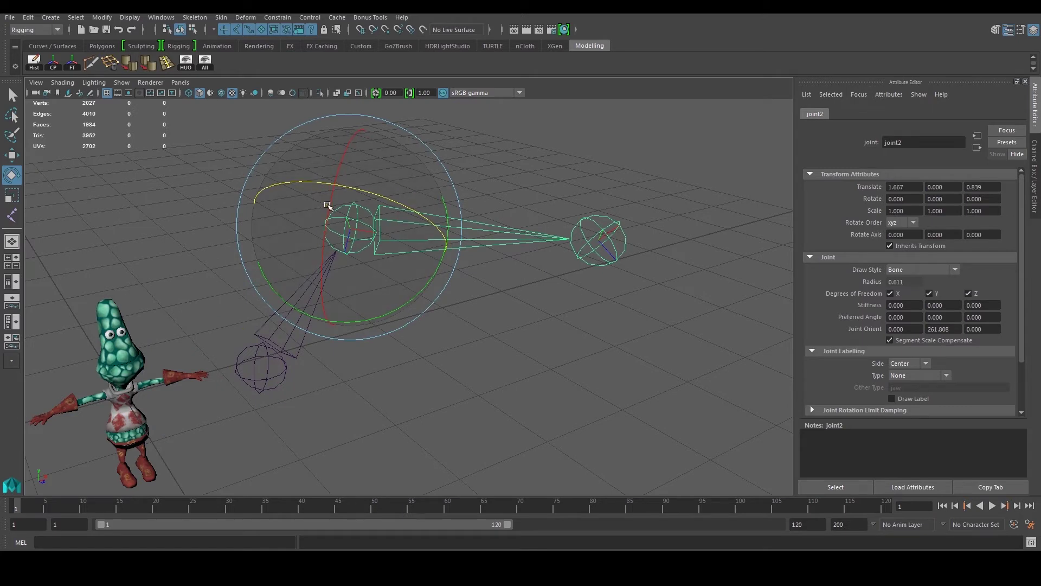
{"action": "left_click_drag", "start_coordinate": [401, 127], "coordinate": [309, 126]}
{"action": "middle_click_drag", "start_coordinate": [398, 235], "coordinate": [384, 275], "text": "alt"}
{"action": "middle_click_drag", "start_coordinate": [458, 214], "coordinate": [496, 239], "text": "alt"}
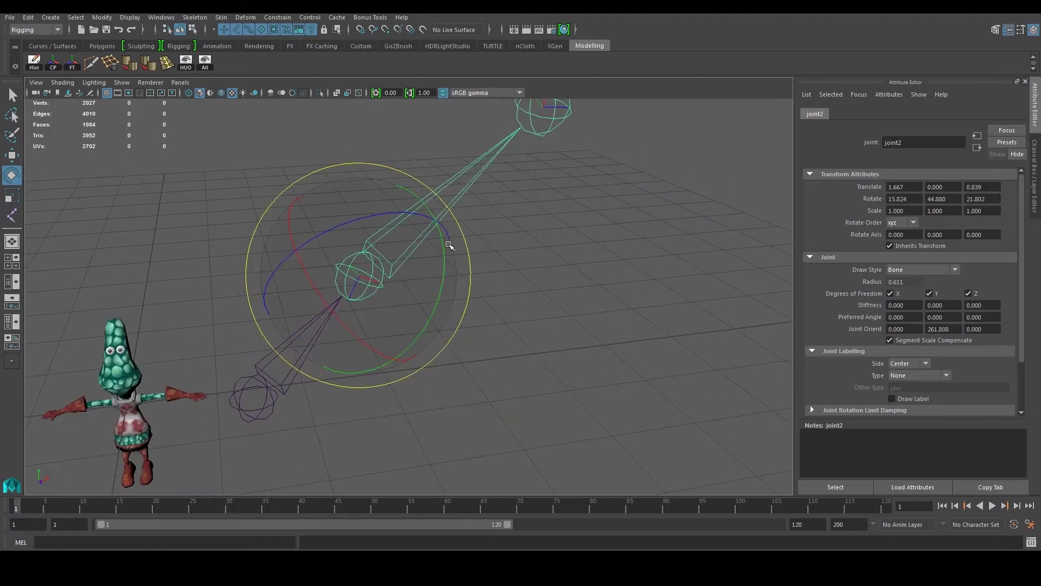
{"action": "mouse_move", "coordinate": [447, 210]}
{"action": "left_mouse_down"}
{"action": "mouse_move", "coordinate": [493, 269]}
{"action": "mouse_move", "coordinate": [472, 235]}
{"action": "mouse_move", "coordinate": [449, 227]}
{"action": "left_mouse_up"}
- Undo the rotations of the middle and root joints
{"action": "key", "text": "ctrl+z"}
{"action": "key", "text": "ctrl+z"}
{"action": "key", "text": "ctrl+z"}
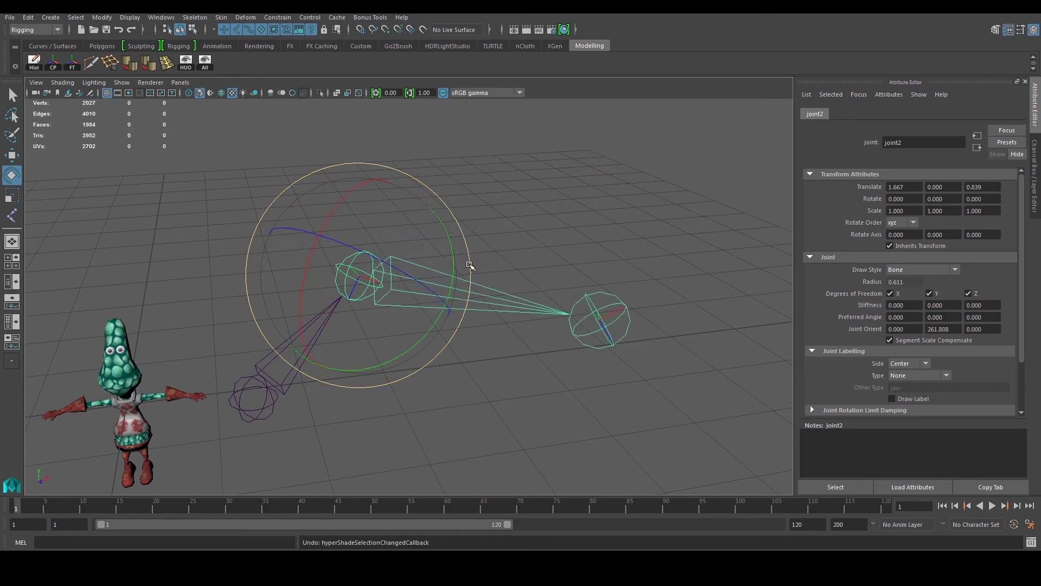
{"action": "key", "text": "ctrl+z"}
{"action": "key", "text": "ctrl+z"}
- Rotate the root joint around its Z axis to raise the whole joint chain off the grid
{"action": "middle_click_drag", "start_coordinate": [465, 306], "coordinate": [509, 242], "text": "alt"}
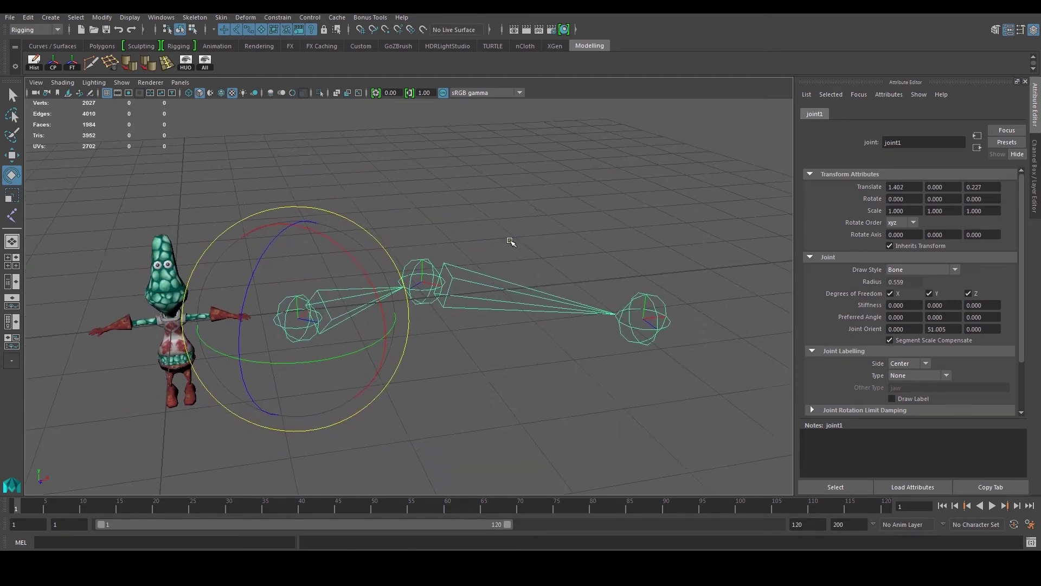
{"action": "scroll", "coordinate": [510, 244], "scroll_direction": "up", "scroll_amount": 3}
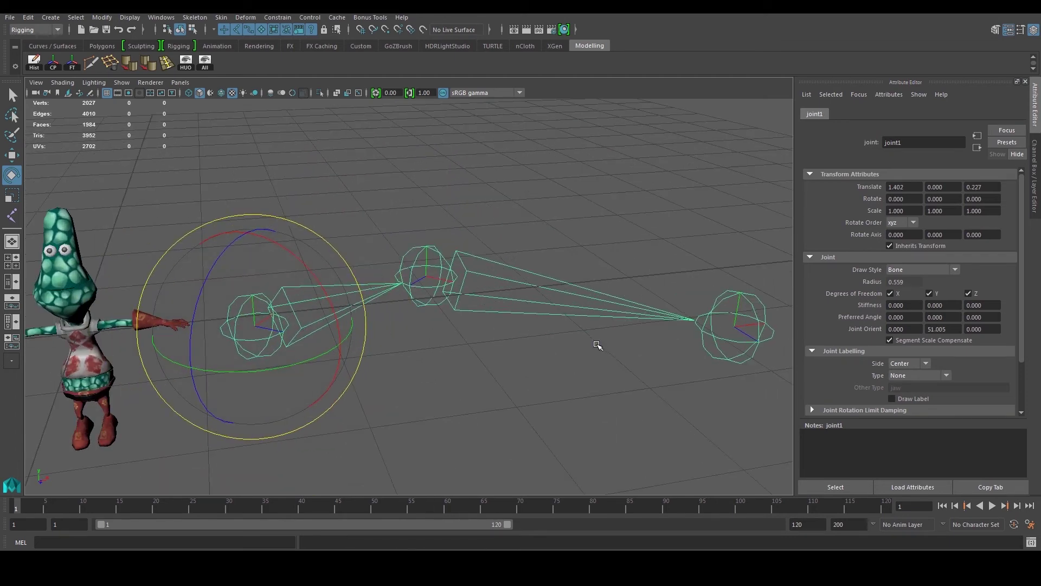
{"action": "scroll", "coordinate": [491, 322], "scroll_direction": "down", "scroll_amount": 3}
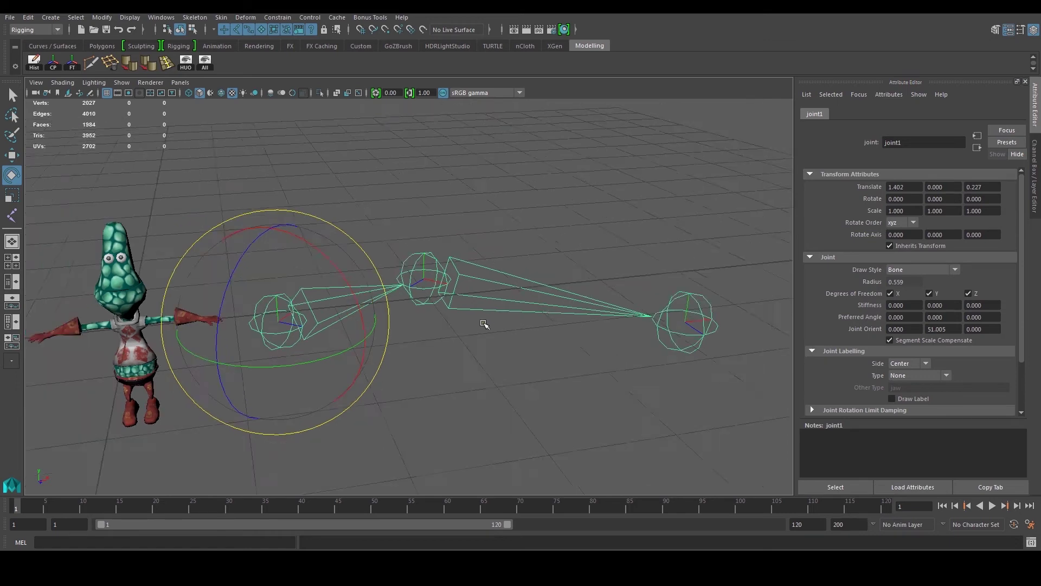
{"action": "left_click_drag", "start_coordinate": [455, 319], "coordinate": [459, 296], "text": "alt"}
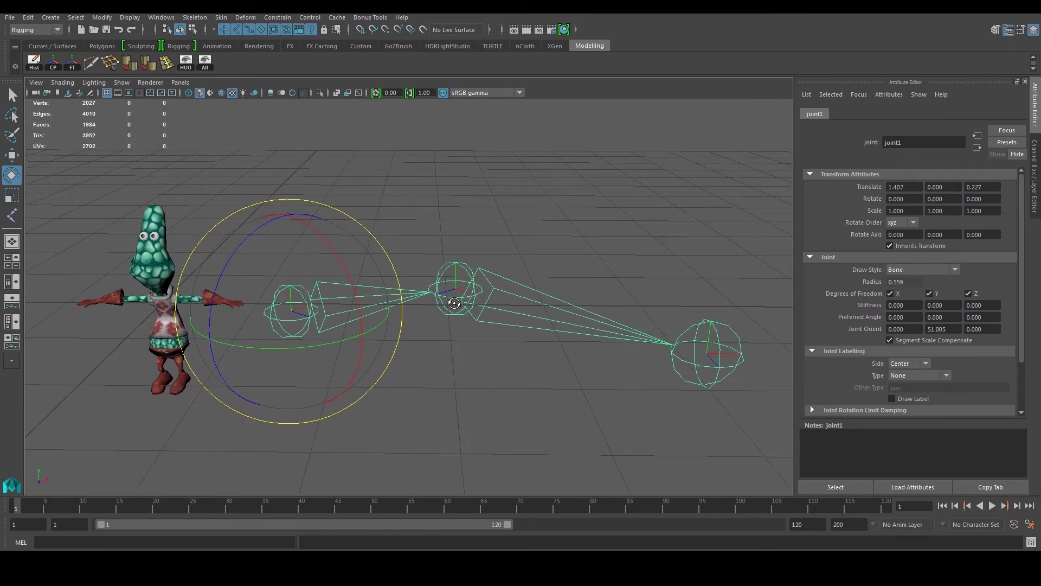
{"action": "left_click", "coordinate": [356, 305]}
{"action": "left_click", "coordinate": [310, 317]}
{"action": "scroll", "coordinate": [311, 323], "scroll_direction": "up", "scroll_amount": 1}
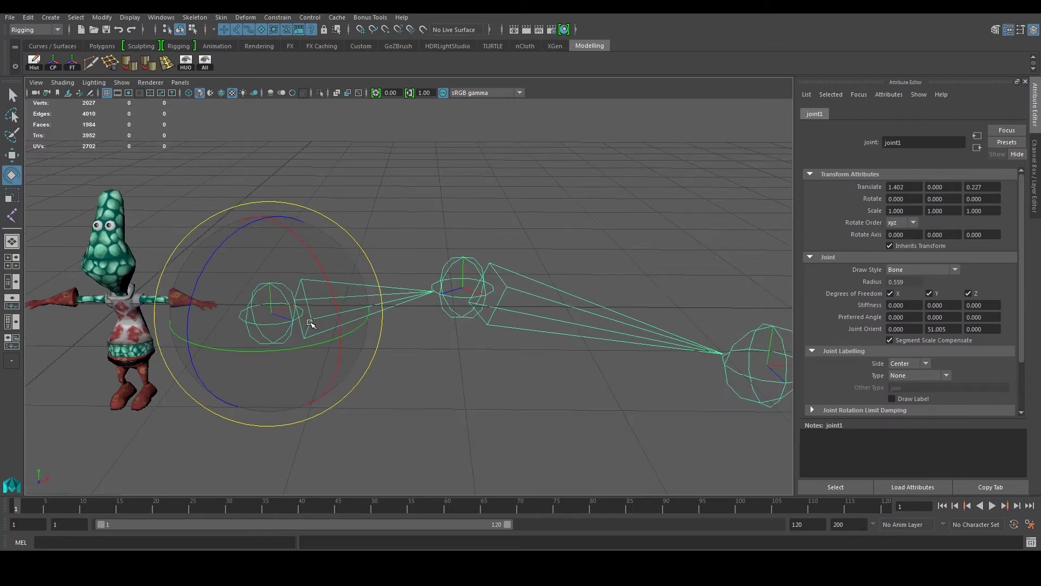
{"action": "left_click_drag", "start_coordinate": [203, 281], "coordinate": [187, 386]}
- Rotate the middle joint about 30° around X
{"action": "left_click", "coordinate": [402, 182]}
{"action": "middle_click_drag", "start_coordinate": [402, 183], "coordinate": [358, 282], "text": "alt"}
{"action": "left_click_drag", "start_coordinate": [305, 212], "coordinate": [309, 274]}
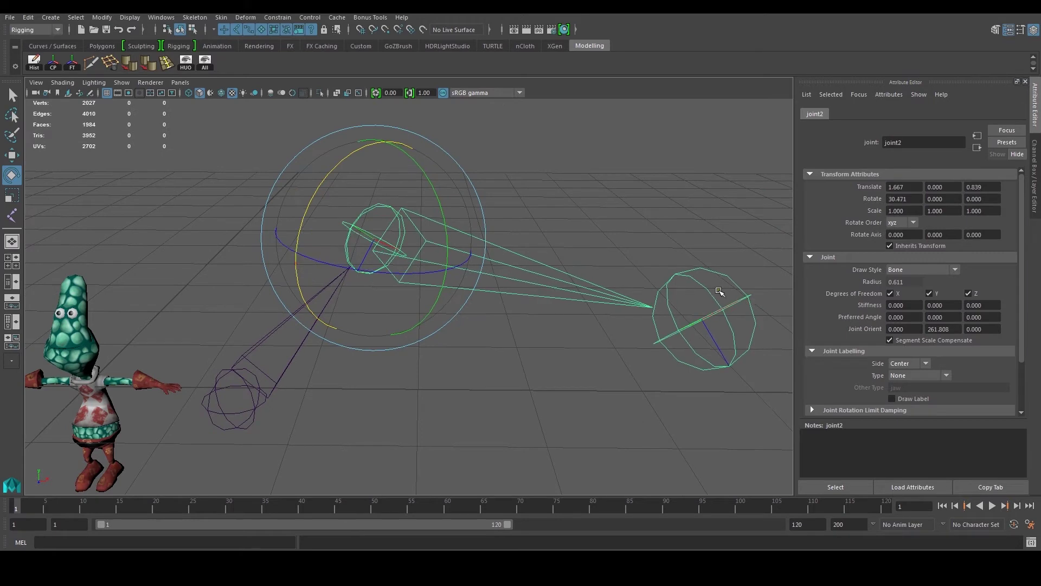
- Undo the rotations of the middle and root joints until the joint chain lies flat on the grid
{"action": "left_click", "coordinate": [673, 273]}
{"action": "key", "text": "ctrl+z"}
{"action": "key", "text": "ctrl+z"}
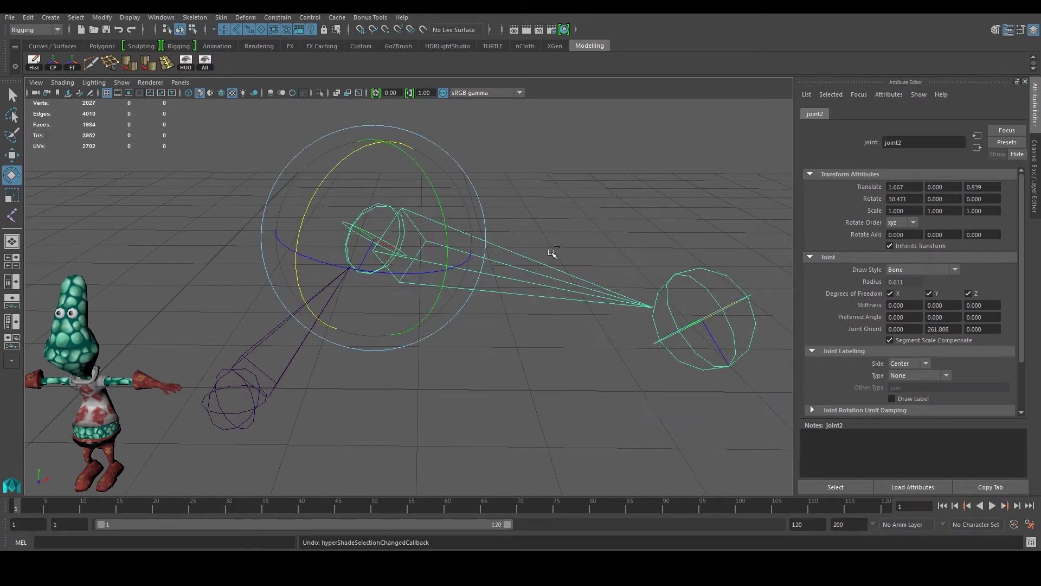
{"action": "key", "text": "ctrl+z"}
{"action": "key", "text": "ctrl+z"}
{"action": "key", "text": "ctrl+z"}
{"action": "key", "text": "ctrl+z"}
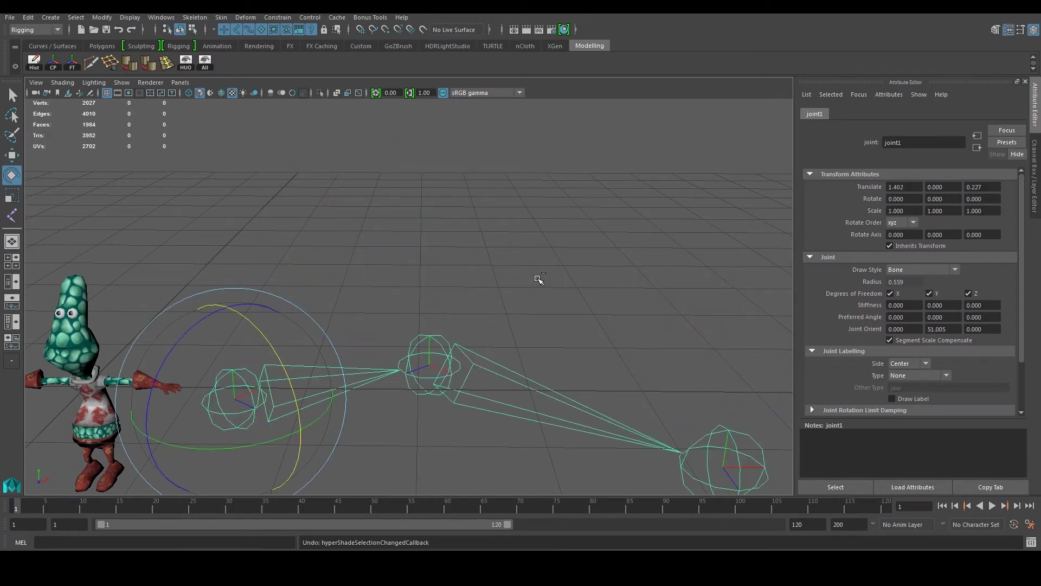
{"action": "key", "text": "ctrl+z"}
{"action": "key", "text": "ctrl+z"}
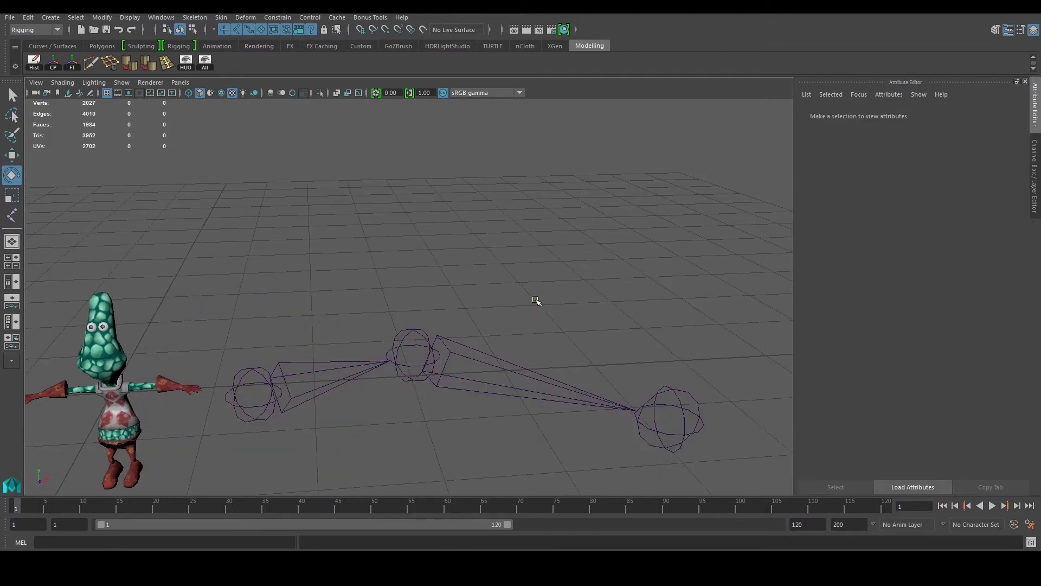
{"action": "middle_click_drag", "start_coordinate": [450, 336], "coordinate": [462, 295], "text": "alt"}
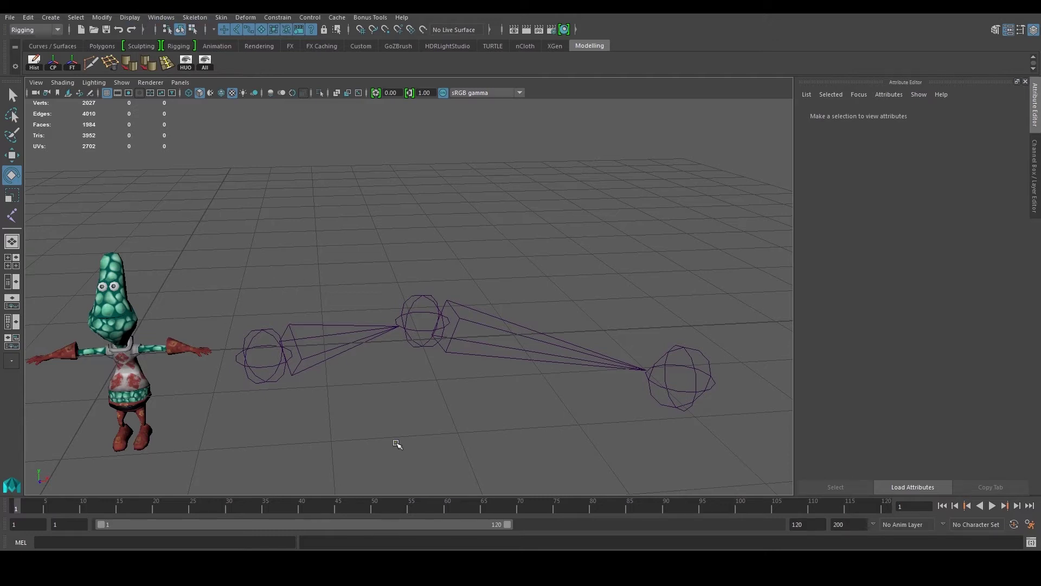
- Switch to the Modeling menu set and create a NURBS circle at the origin around the character
{"action": "left_click", "coordinate": [46, 30]}
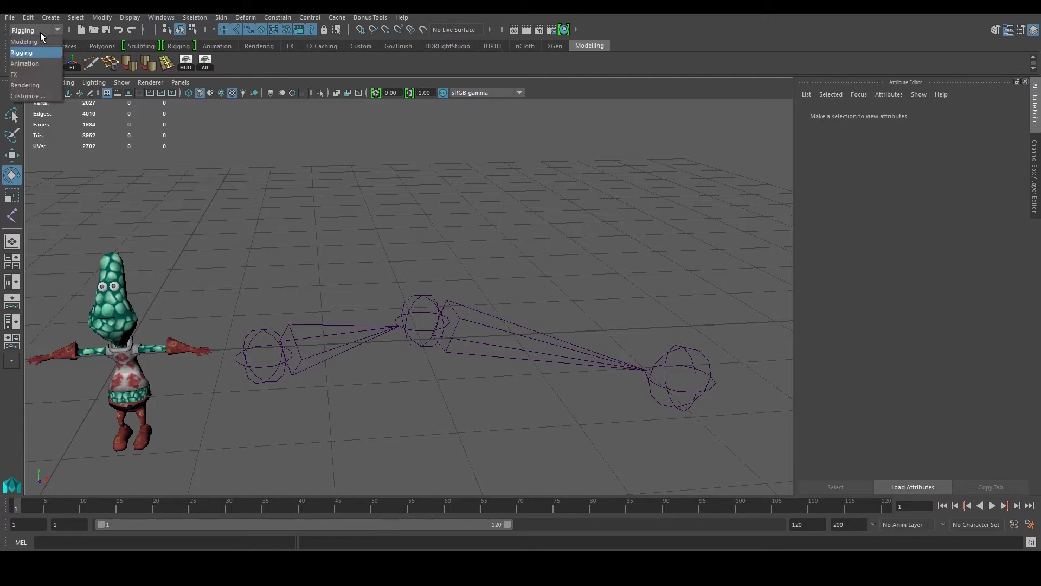
{"action": "left_click", "coordinate": [28, 41]}
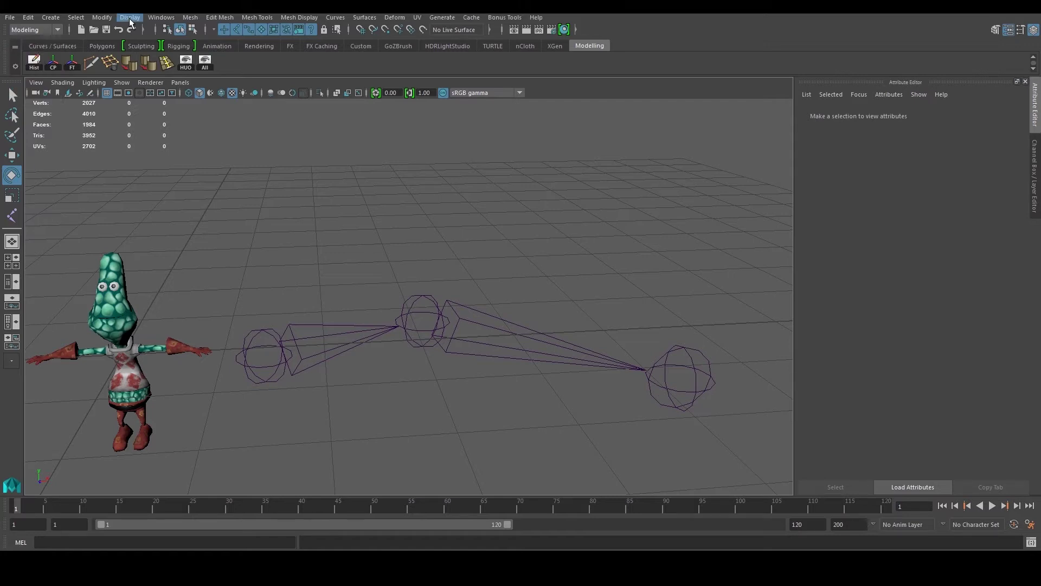
{"action": "left_click", "coordinate": [357, 17]}
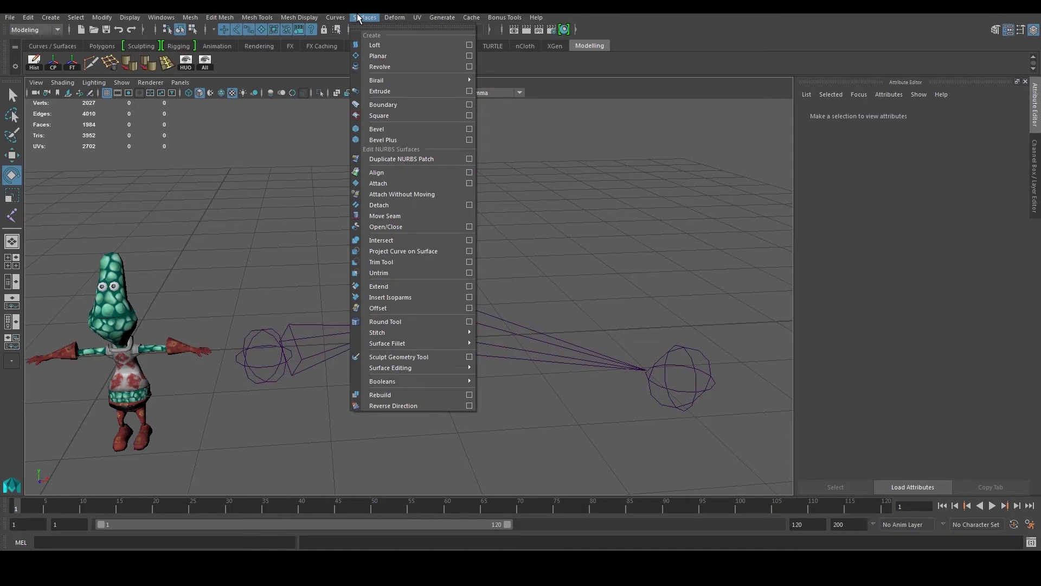
{"action": "mouse_move", "coordinate": [341, 21]}
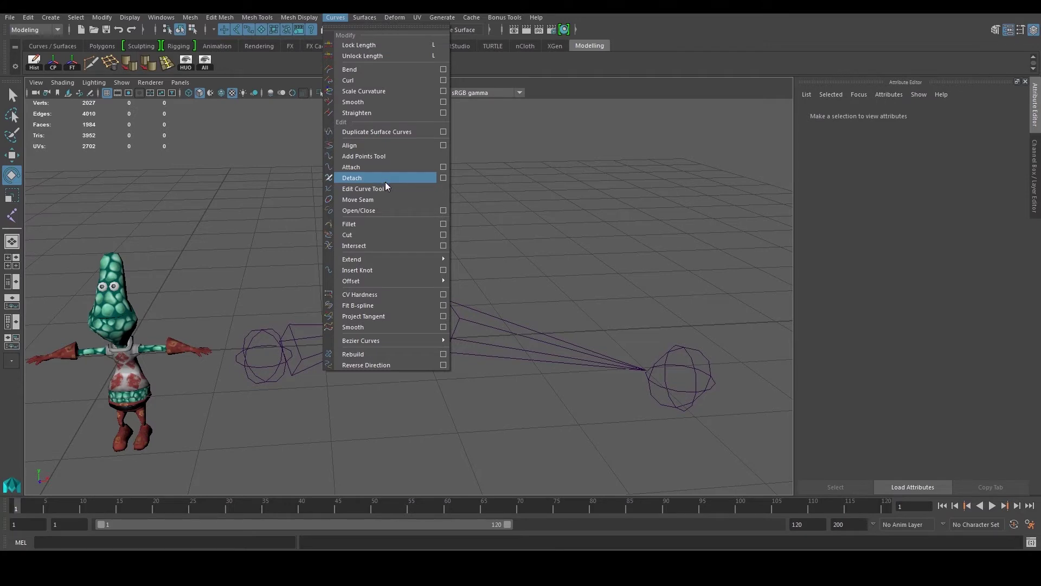
{"action": "left_click", "coordinate": [56, 17]}
{"action": "left_click", "coordinate": [56, 20]}
{"action": "mouse_move", "coordinate": [88, 49]}
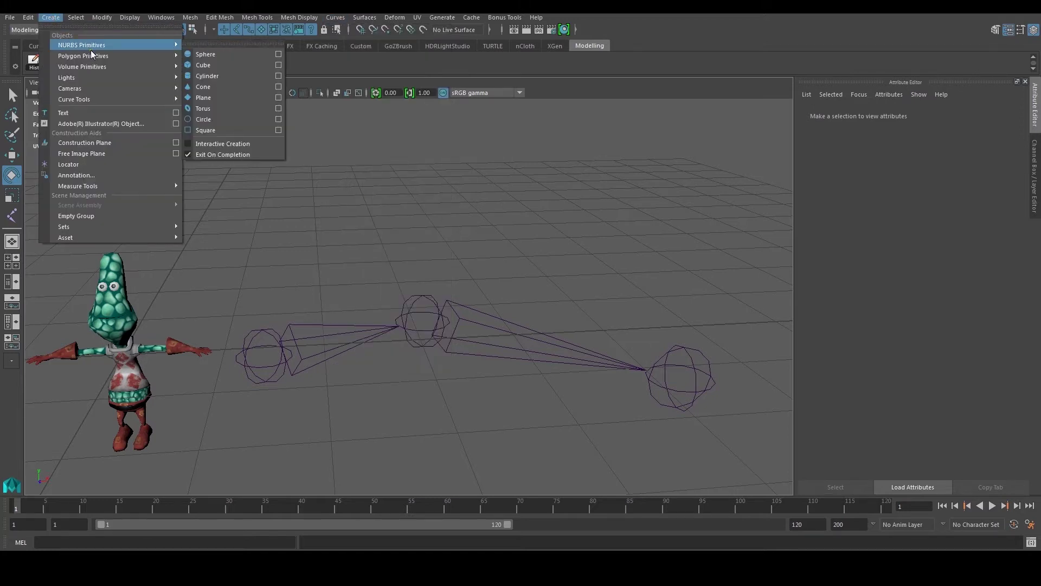
{"action": "left_click", "coordinate": [222, 119]}
{"action": "scroll", "coordinate": [265, 307], "scroll_direction": "down", "scroll_amount": 3}
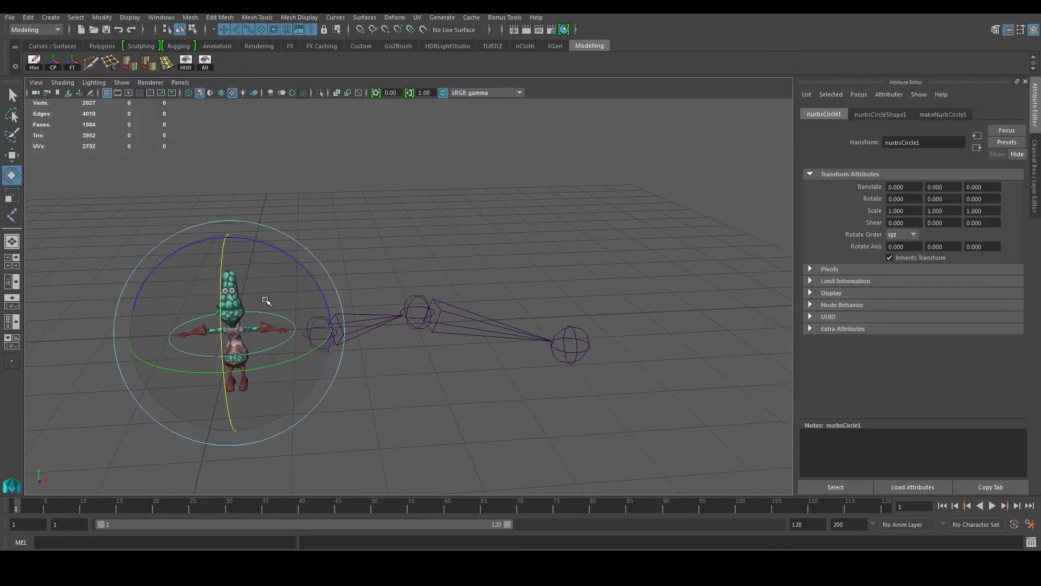
{"action": "scroll", "coordinate": [275, 303], "scroll_direction": "up", "scroll_amount": 2}
{"action": "left_click_drag", "start_coordinate": [252, 339], "coordinate": [239, 337], "text": "alt"}
{"action": "left_click", "coordinate": [307, 267]}
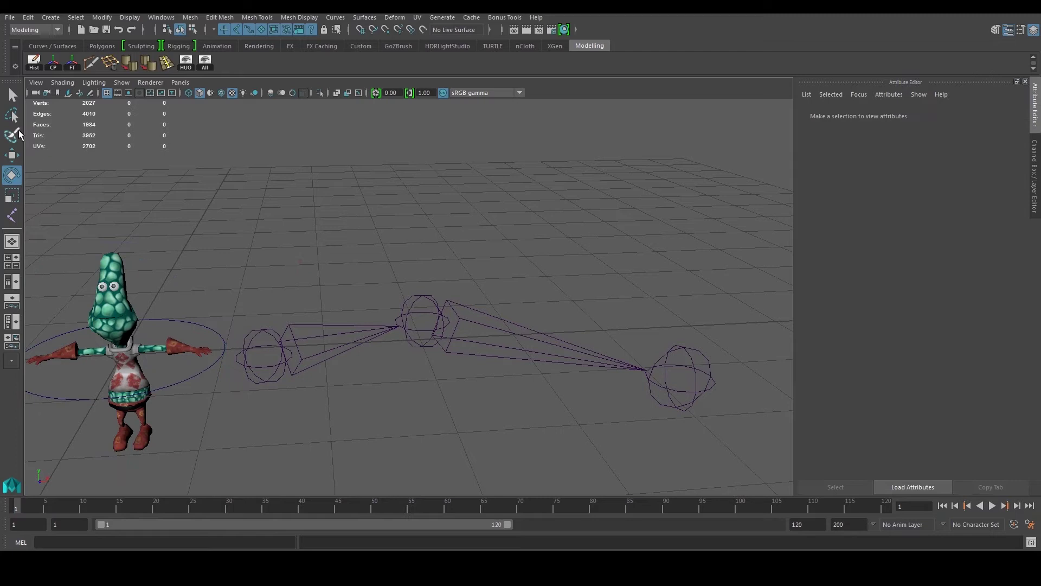
- Move the NURBS circle along X to about 1.64 so that it surrounds the root joint
{"action": "left_click", "coordinate": [223, 347]}
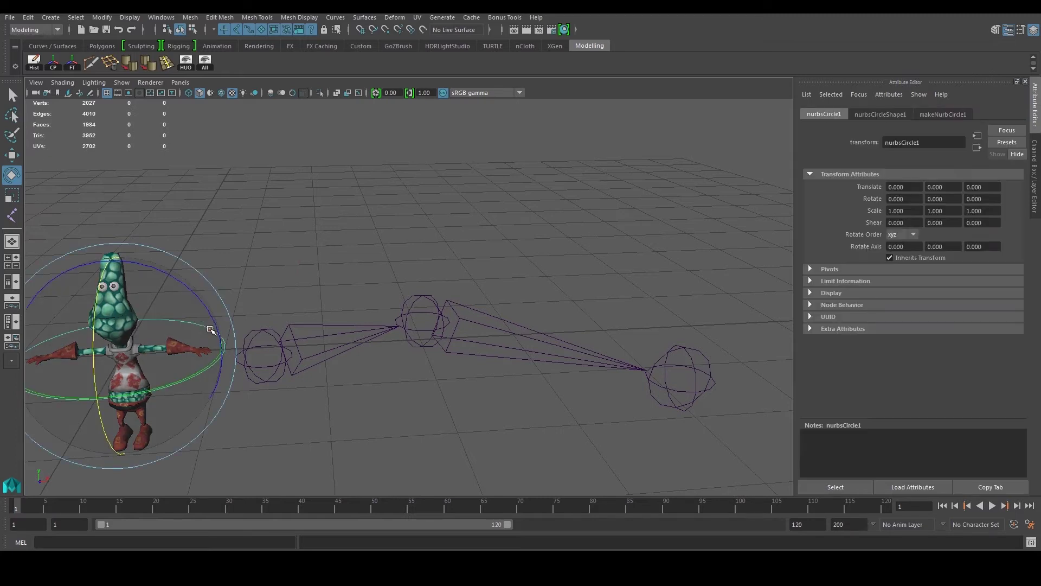
{"action": "key", "text": "w"}
{"action": "left_click_drag", "start_coordinate": [229, 350], "coordinate": [390, 350]}
{"action": "left_click", "coordinate": [364, 278]}
{"action": "left_click_drag", "start_coordinate": [341, 299], "coordinate": [308, 313], "text": "alt"}
- Rotate the circle upright around the root joint to about 86° in X, -63° in Y and 4° in Z
{"action": "left_click", "coordinate": [376, 294]}
{"action": "scroll", "coordinate": [374, 294], "scroll_direction": "up", "scroll_amount": 3}
{"action": "key", "text": "e"}
{"action": "left_click_drag", "start_coordinate": [256, 264], "coordinate": [268, 345]}
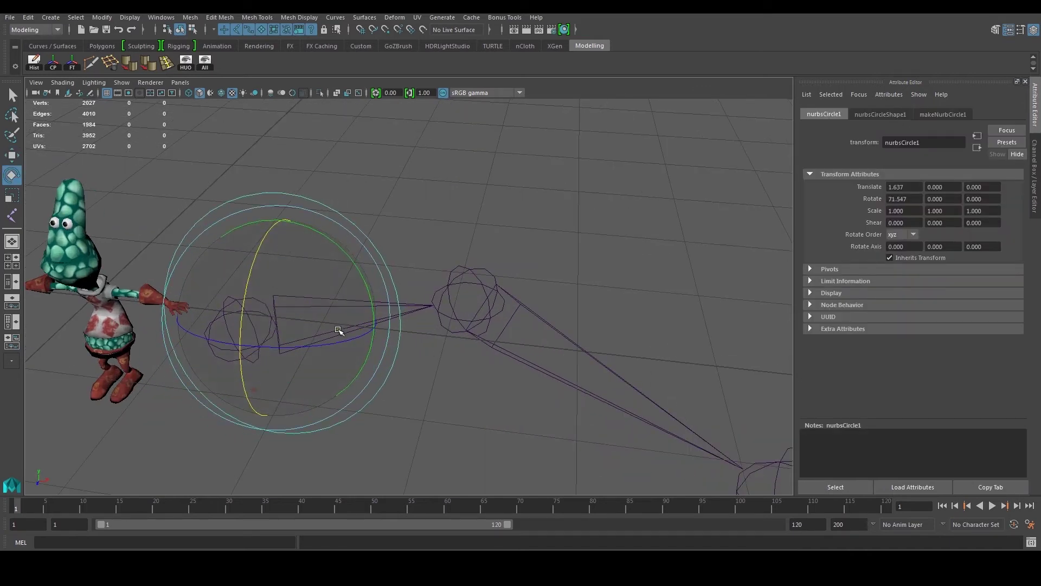
{"action": "left_click_drag", "start_coordinate": [248, 275], "coordinate": [236, 388]}
{"action": "left_click", "coordinate": [366, 212]}
{"action": "left_click_drag", "start_coordinate": [367, 213], "coordinate": [256, 279], "text": "alt"}
{"action": "middle_click_drag", "start_coordinate": [188, 309], "coordinate": [240, 229], "text": "alt"}
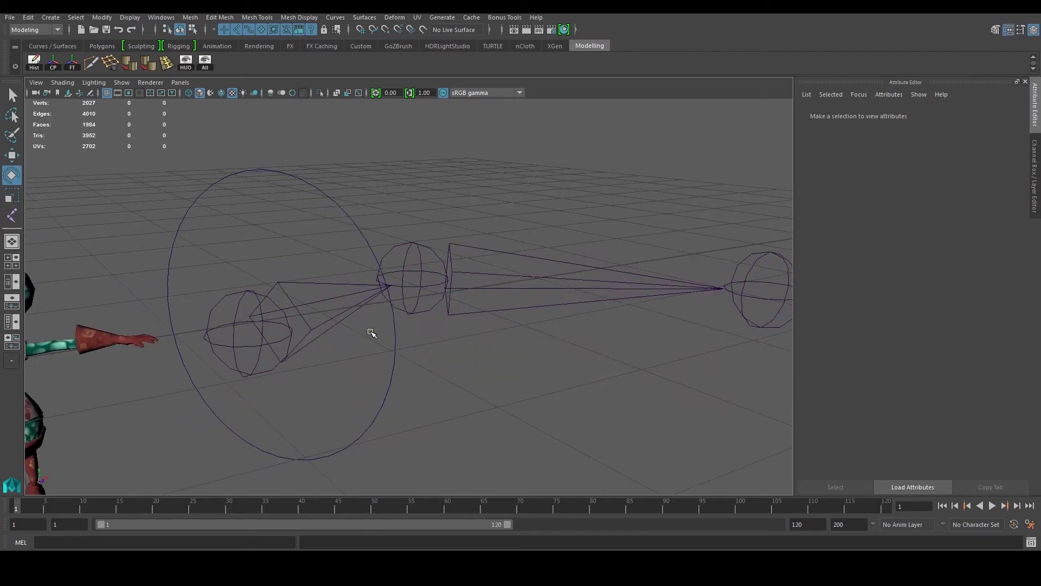
- Tilt the circle further around X to about 108°, independently of the joints
{"action": "left_click", "coordinate": [363, 227]}
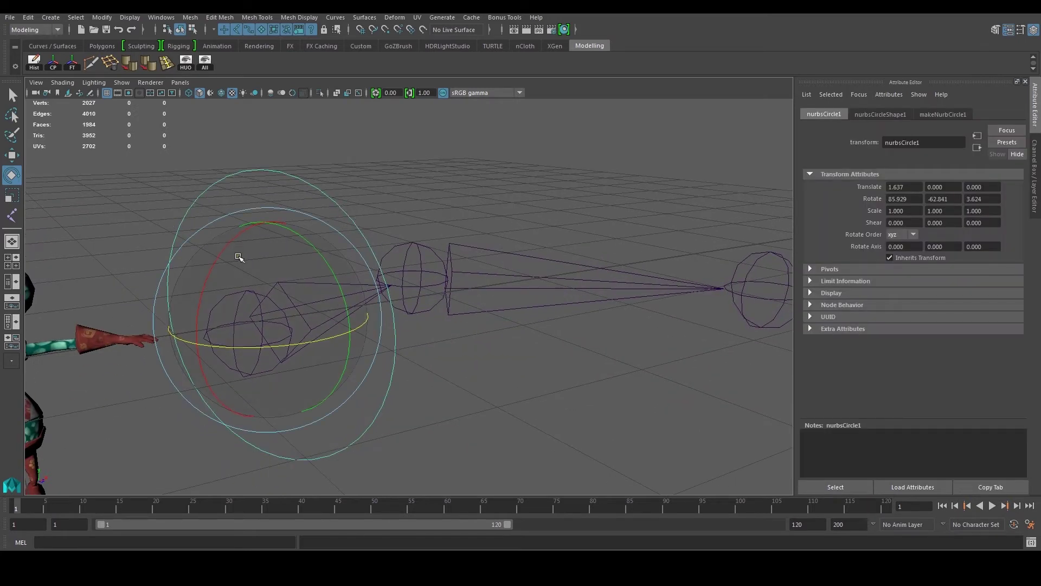
{"action": "left_click_drag", "start_coordinate": [220, 255], "coordinate": [247, 305]}
{"action": "left_click", "coordinate": [249, 303]}
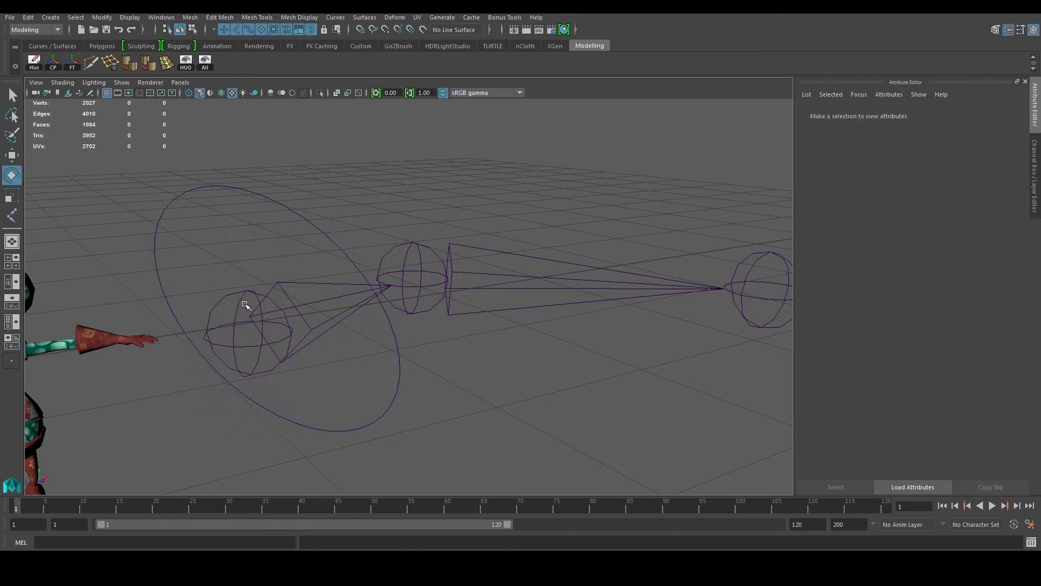
- Rotate the root joint about 40° around Z to raise the joint chain, leaving nothing selected
{"action": "left_click", "coordinate": [245, 304]}
{"action": "left_click_drag", "start_coordinate": [219, 308], "coordinate": [233, 374]}
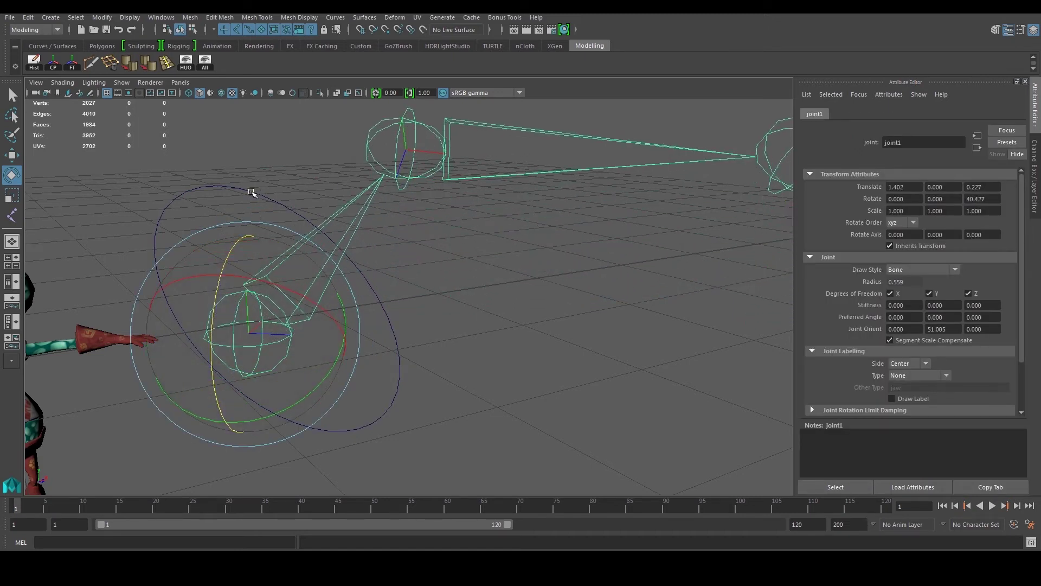
{"action": "left_click", "coordinate": [245, 191]}
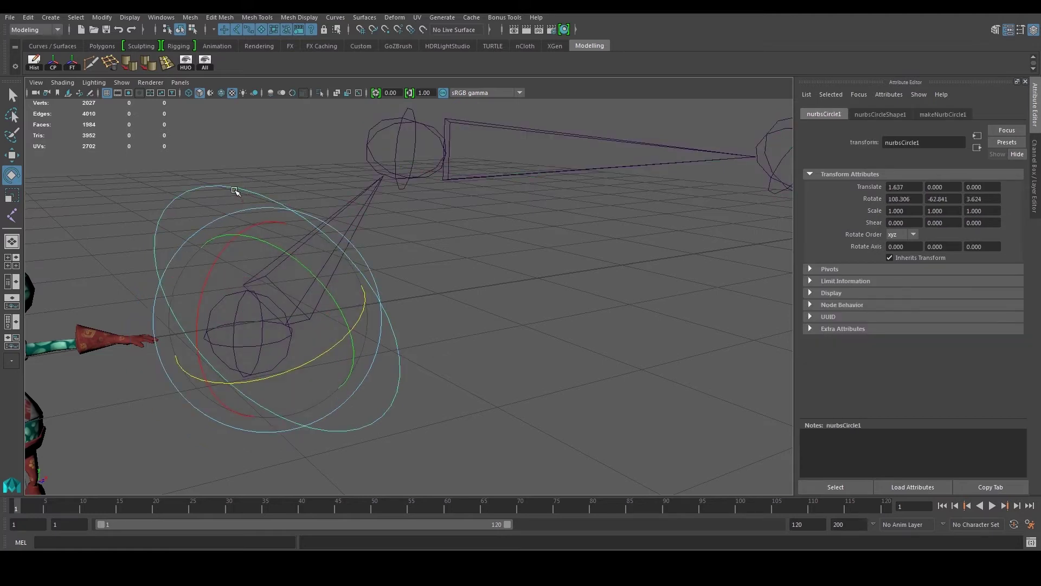
{"action": "left_click", "coordinate": [330, 337]}
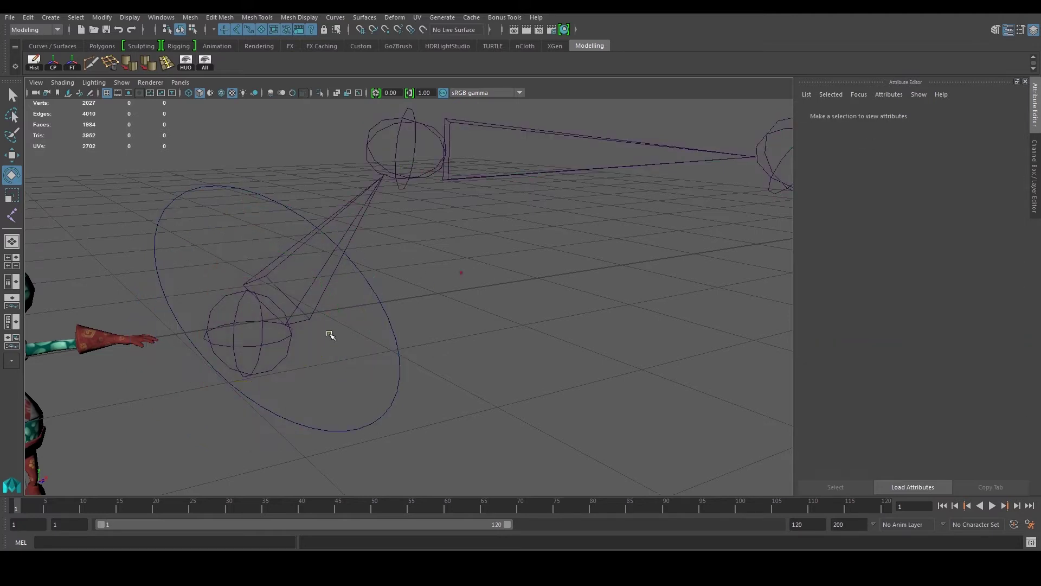
{"action": "left_click", "coordinate": [245, 204]}
{"action": "left_click", "coordinate": [215, 170]}
- Switch to the Rigging menu set and look over the available constraint types
{"action": "left_click", "coordinate": [39, 32]}
{"action": "left_click", "coordinate": [34, 53]}
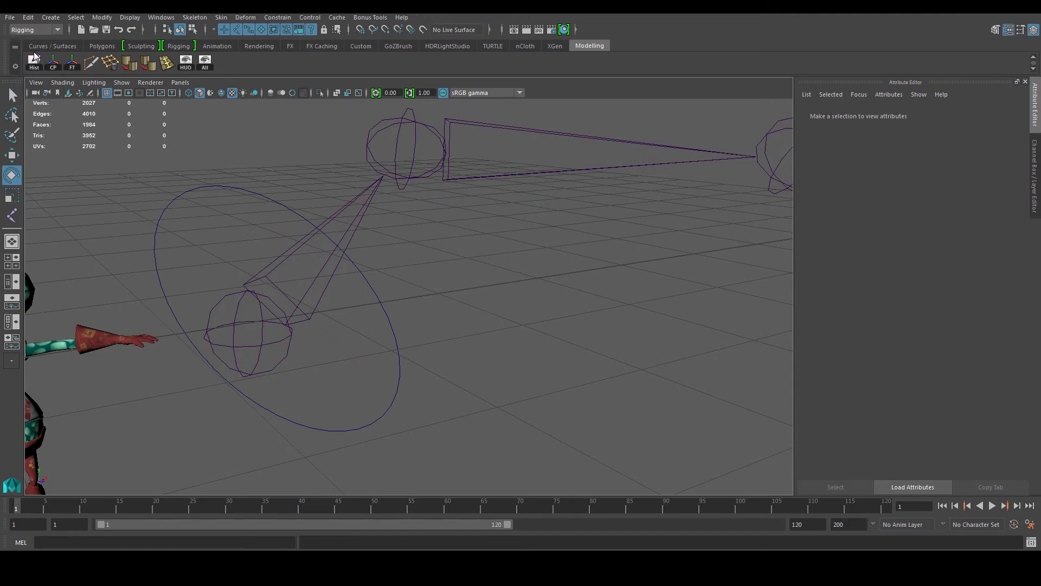
{"action": "left_click", "coordinate": [278, 16]}
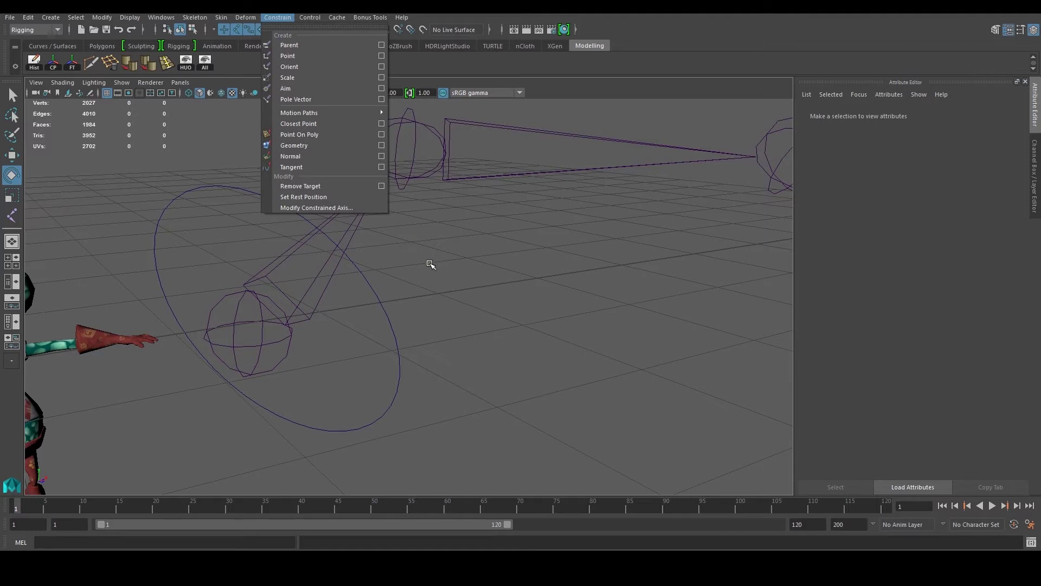
{"action": "left_click", "coordinate": [379, 353]}
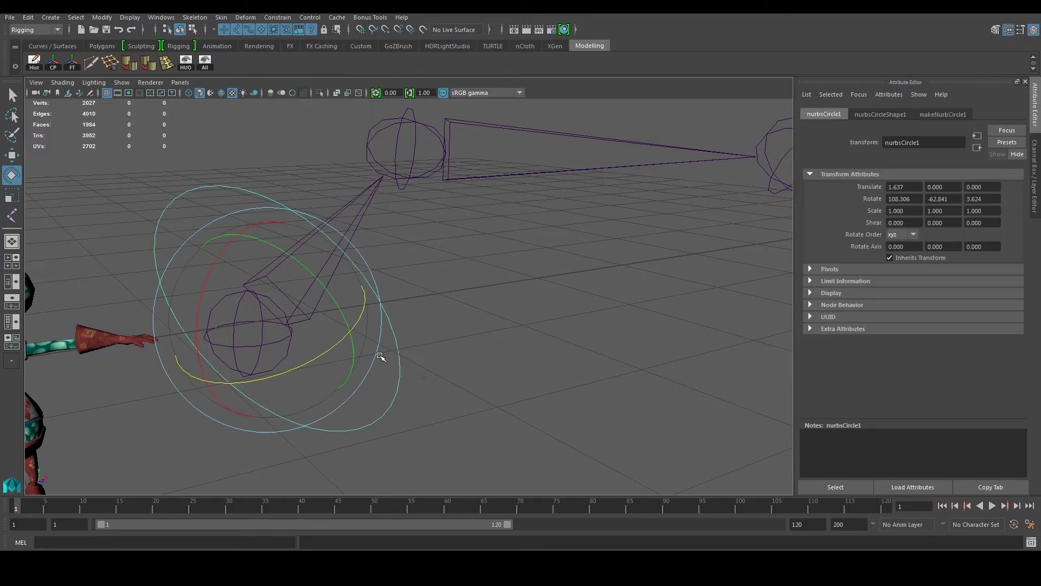
{"action": "left_click", "coordinate": [554, 261]}
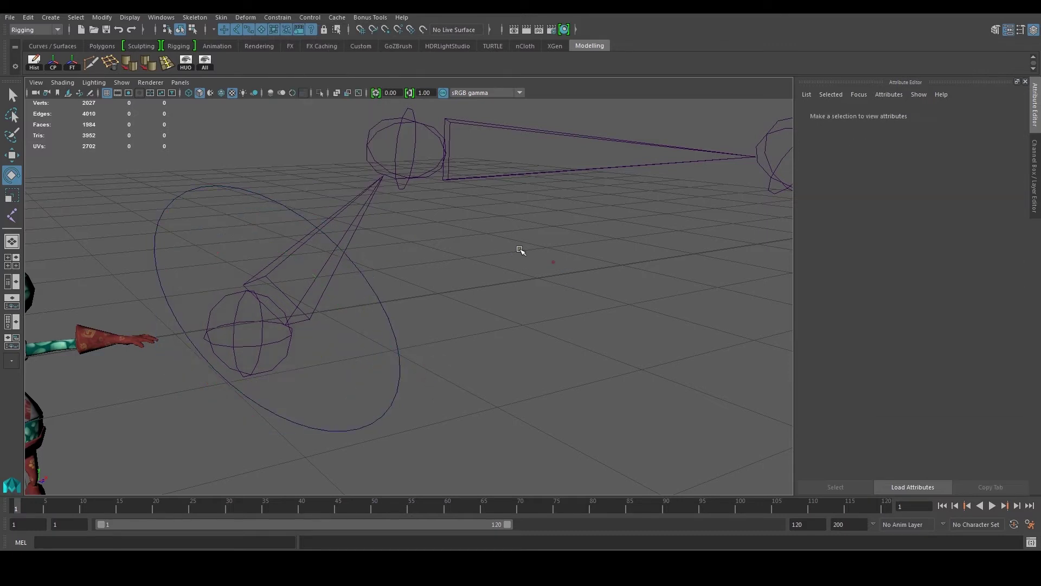
- Activate the Move tool, select the circle around the root joint and review the constraint types, including Scale
{"action": "left_click", "coordinate": [289, 17]}
{"action": "left_click", "coordinate": [46, 157]}
{"action": "left_click", "coordinate": [11, 155]}
{"action": "scroll", "coordinate": [168, 301], "scroll_direction": "down", "scroll_amount": 3}
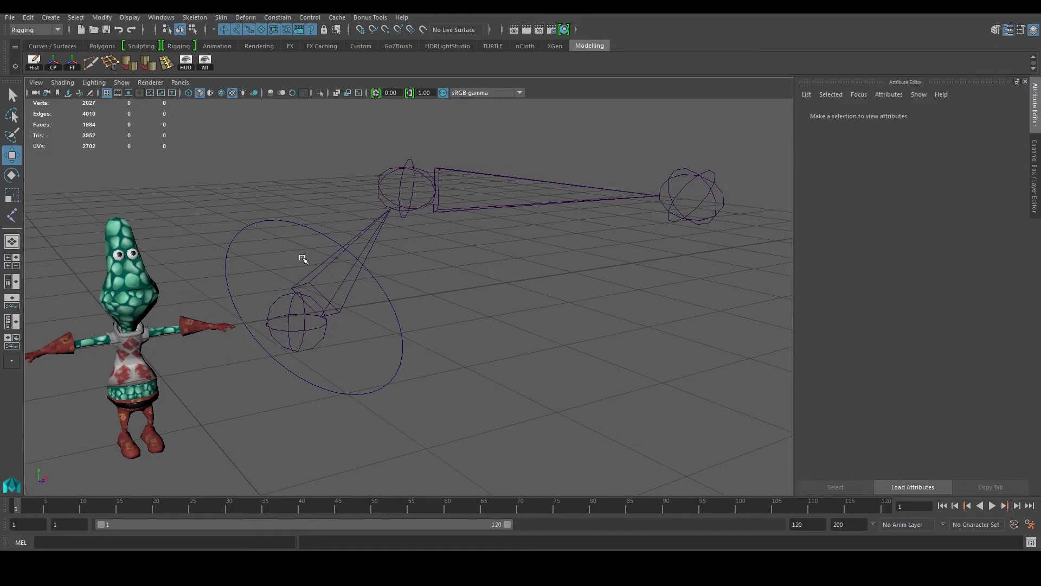
{"action": "left_click_drag", "start_coordinate": [271, 202], "coordinate": [301, 239]}
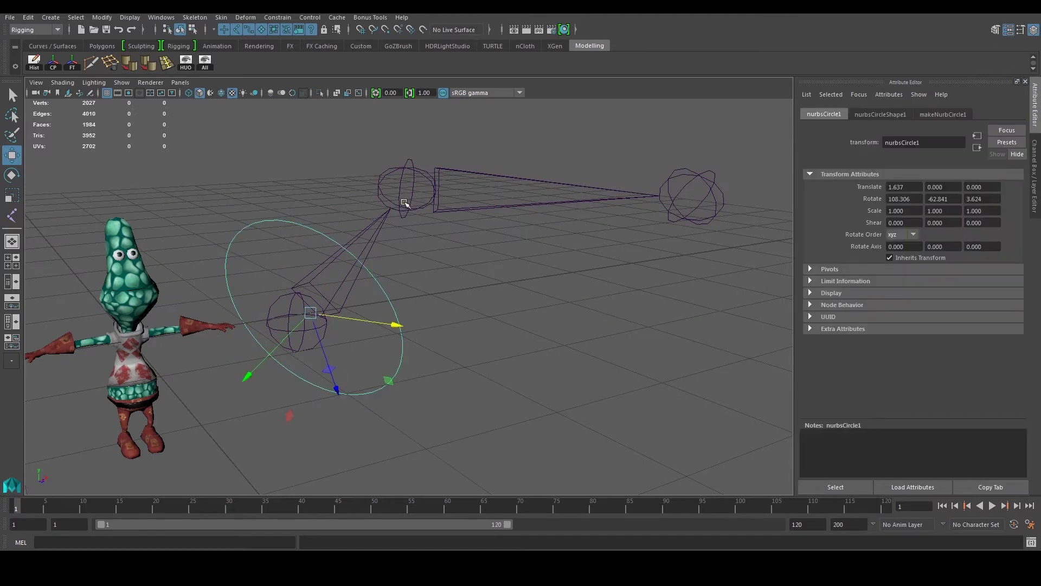
{"action": "scroll", "coordinate": [404, 202], "scroll_direction": "up", "scroll_amount": 1}
{"action": "left_click", "coordinate": [278, 16]}
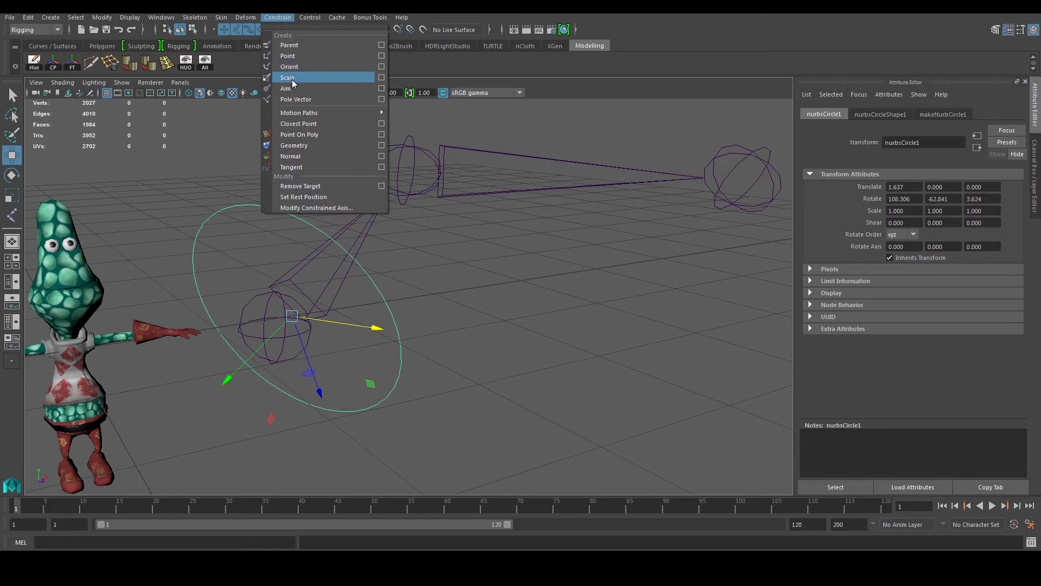
{"action": "left_click", "coordinate": [426, 319]}
- Try scaling the circle uniformly to about 1.56 and undo the scaling
{"action": "left_click", "coordinate": [401, 353]}
{"action": "key", "text": "r"}
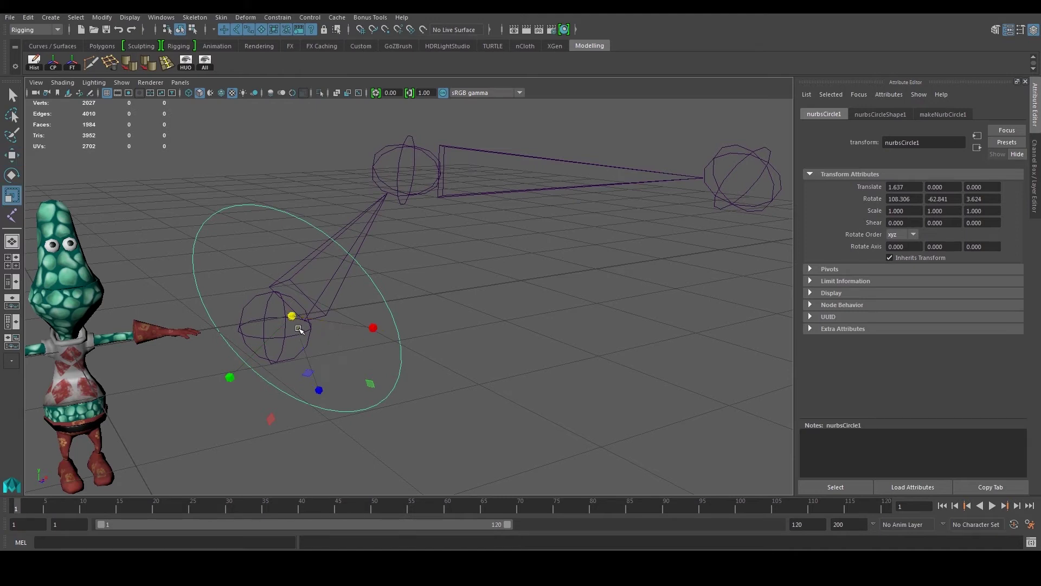
{"action": "left_click_drag", "start_coordinate": [291, 316], "coordinate": [420, 336]}
{"action": "scroll", "coordinate": [421, 335], "scroll_direction": "down", "scroll_amount": 4}
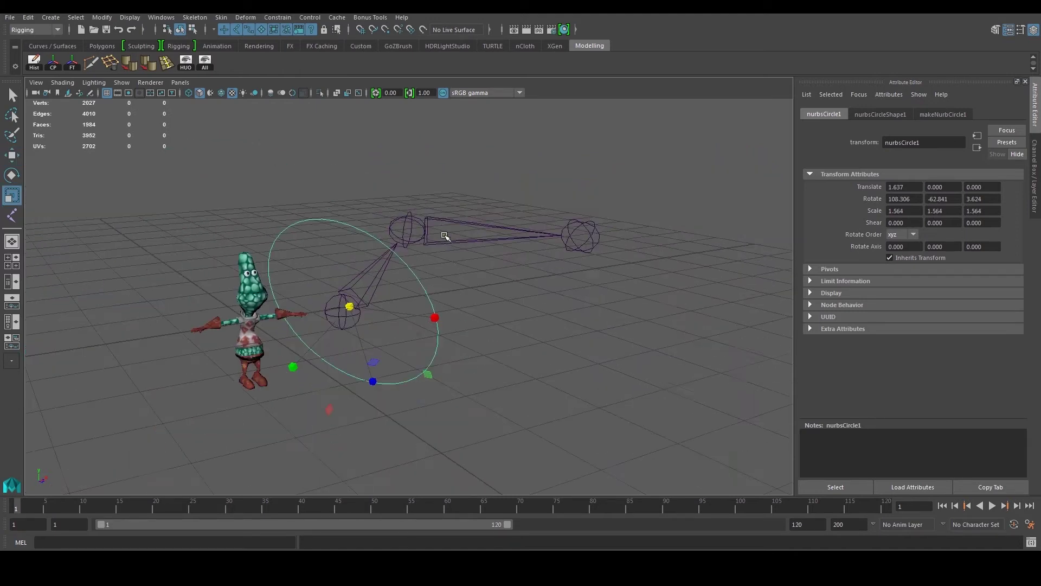
{"action": "key", "text": "ctrl+z"}
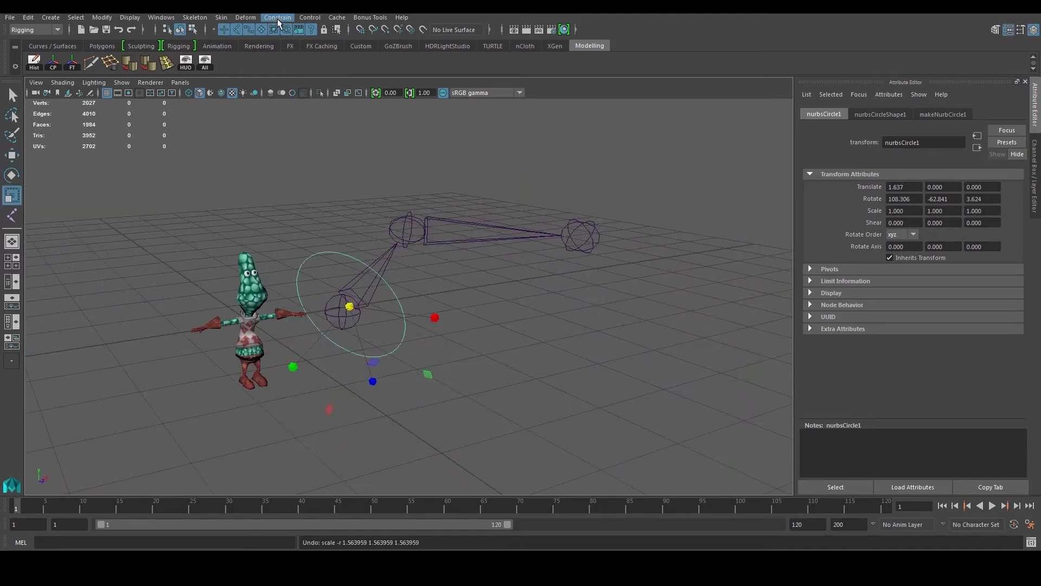
- Review the constraint types again and examine the character's legs, hips and upper body from several angles
{"action": "left_click", "coordinate": [278, 18]}
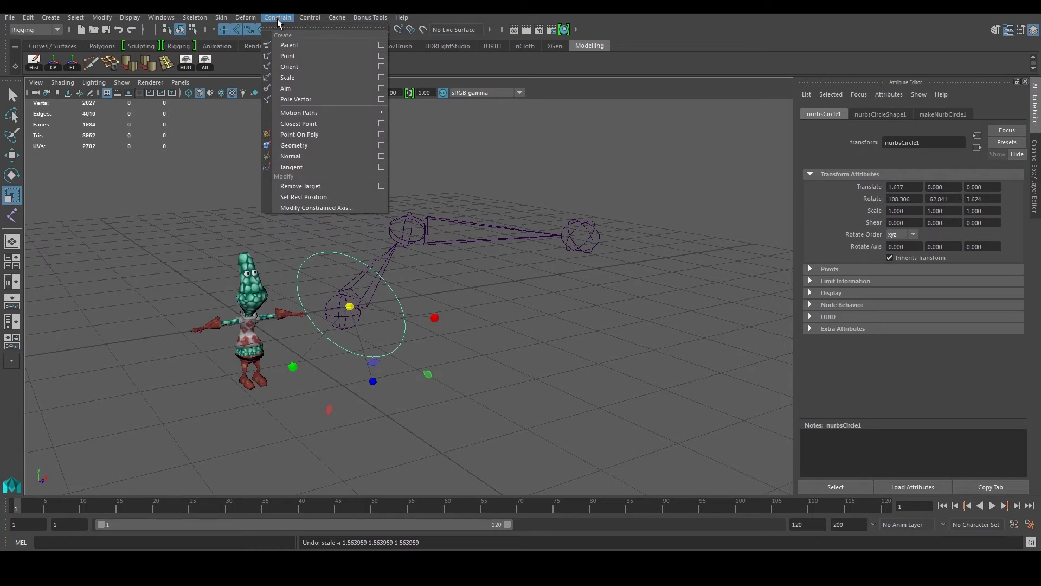
{"action": "left_click", "coordinate": [326, 99]}
{"action": "scroll", "coordinate": [274, 374], "scroll_direction": "up", "scroll_amount": 4}
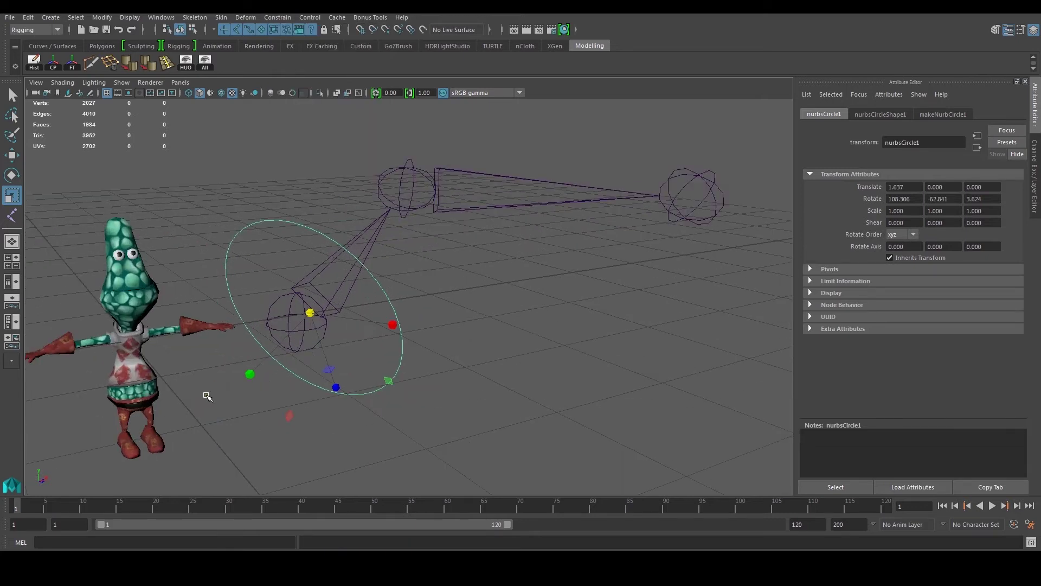
{"action": "scroll", "coordinate": [354, 282], "scroll_direction": "up", "scroll_amount": 5}
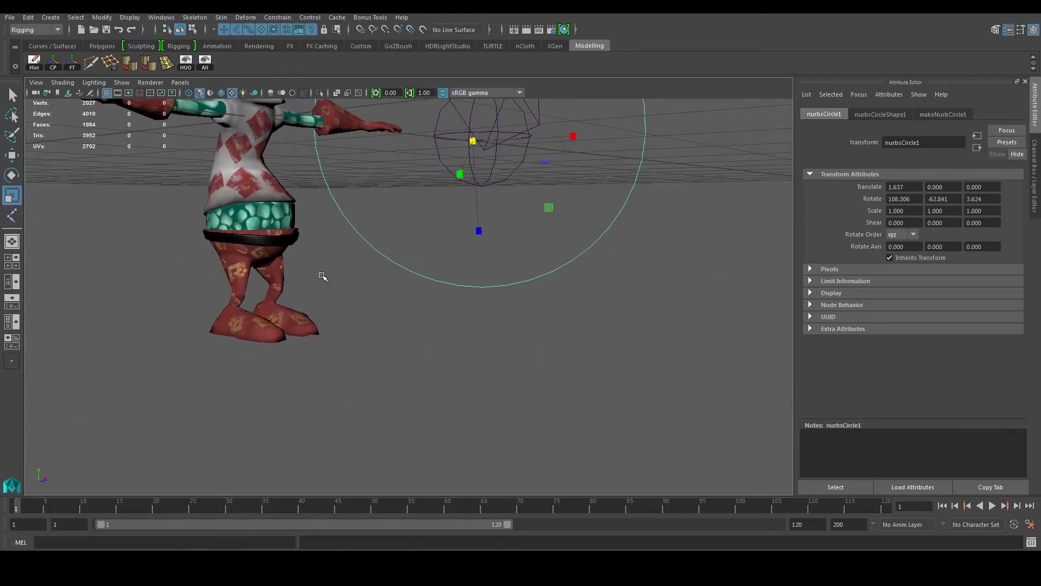
{"action": "left_click_drag", "start_coordinate": [327, 288], "coordinate": [242, 280], "text": "alt"}
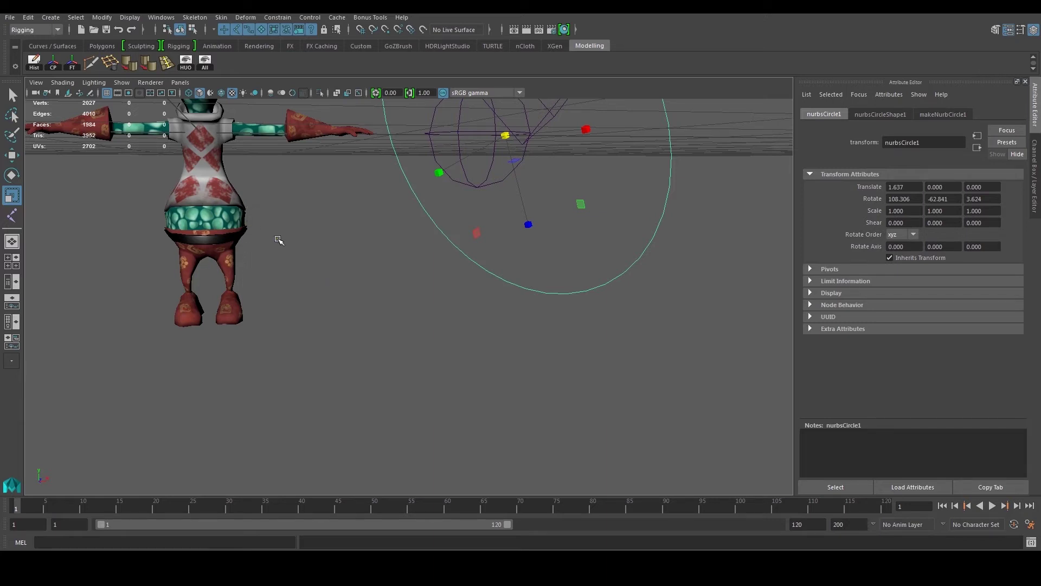
{"action": "middle_click_drag", "start_coordinate": [294, 219], "coordinate": [313, 365], "text": "alt"}
{"action": "left_click_drag", "start_coordinate": [323, 202], "coordinate": [286, 244], "text": "alt"}
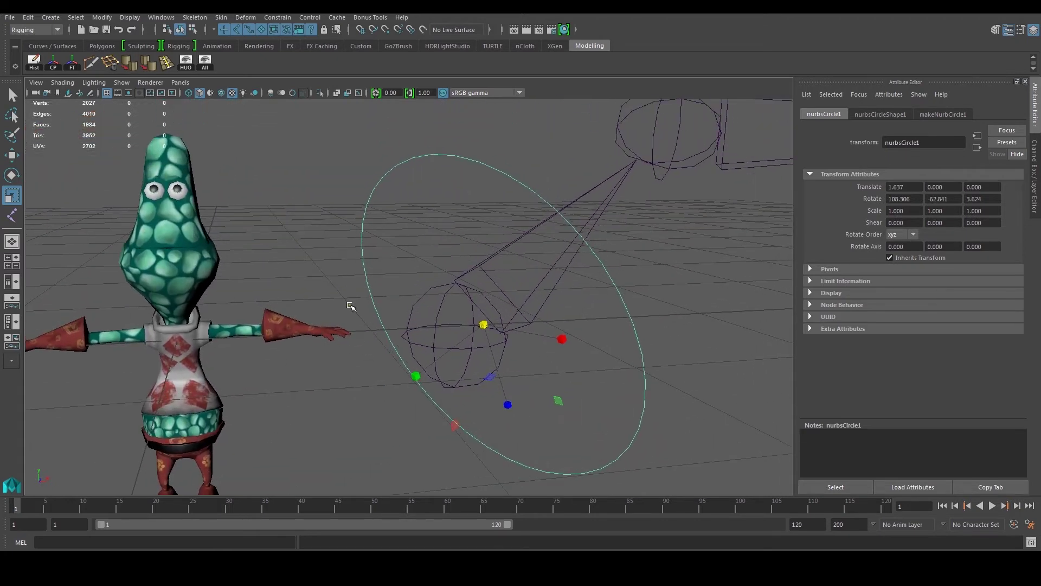
{"action": "middle_click_drag", "start_coordinate": [351, 307], "coordinate": [379, 199], "text": "alt"}
{"action": "left_click_drag", "start_coordinate": [277, 327], "coordinate": [321, 317], "text": "alt"}
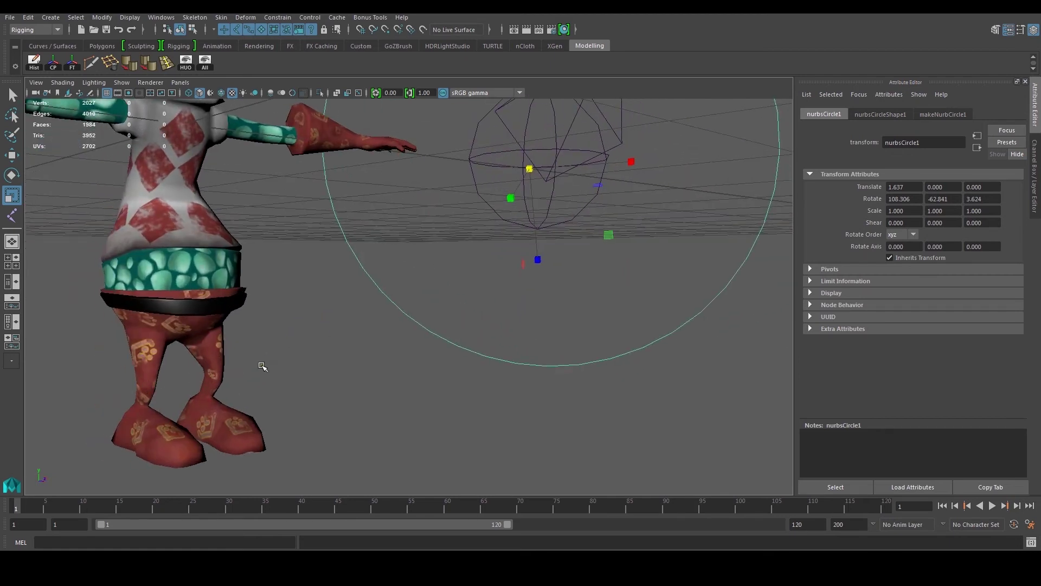
- Deselect the circle and examine the cartoon character beside the example skeleton from several distances and angles
{"action": "left_click_drag", "start_coordinate": [281, 304], "coordinate": [323, 133], "text": "alt"}
{"action": "middle_click_drag", "start_coordinate": [453, 194], "coordinate": [434, 347], "text": "alt"}
{"action": "scroll", "coordinate": [522, 317], "scroll_direction": "down", "scroll_amount": 5}
{"action": "left_click", "coordinate": [602, 300]}
{"action": "left_click_drag", "start_coordinate": [602, 300], "coordinate": [535, 304], "text": "alt"}
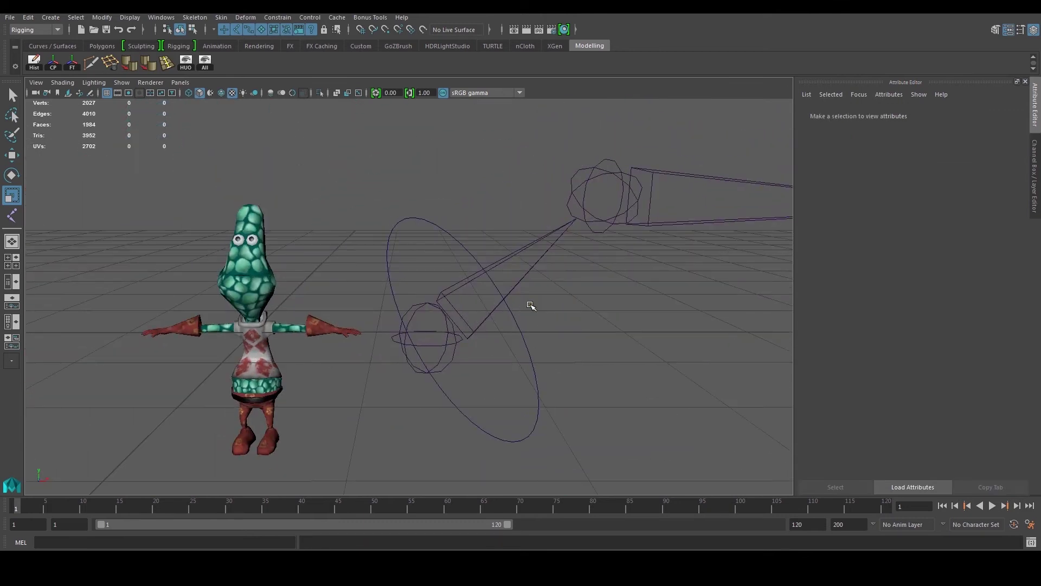
{"action": "middle_click_drag", "start_coordinate": [530, 305], "coordinate": [496, 336], "text": "alt"}
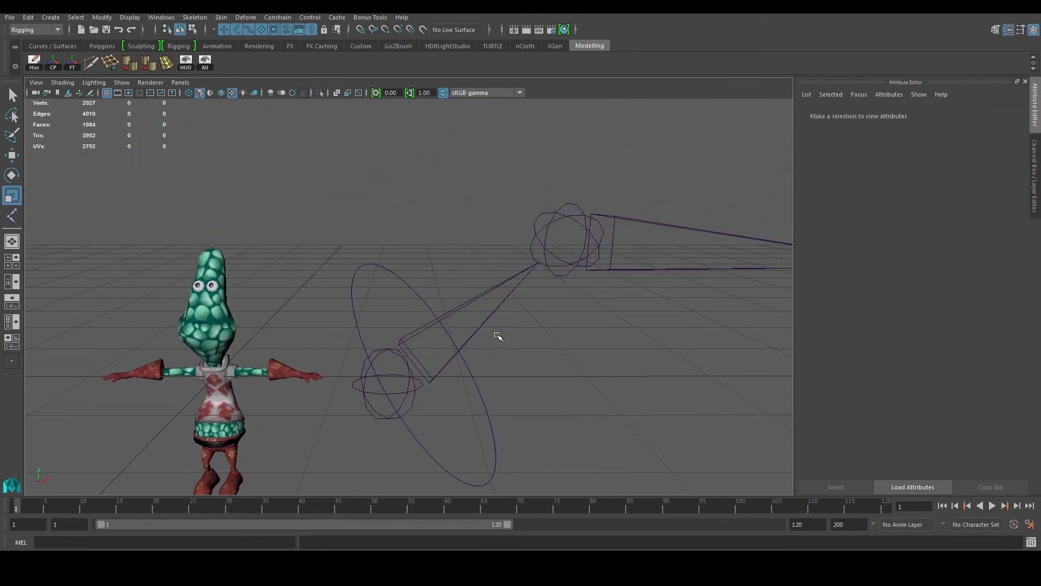
{"action": "scroll", "coordinate": [496, 336], "scroll_direction": "down", "scroll_amount": 4}
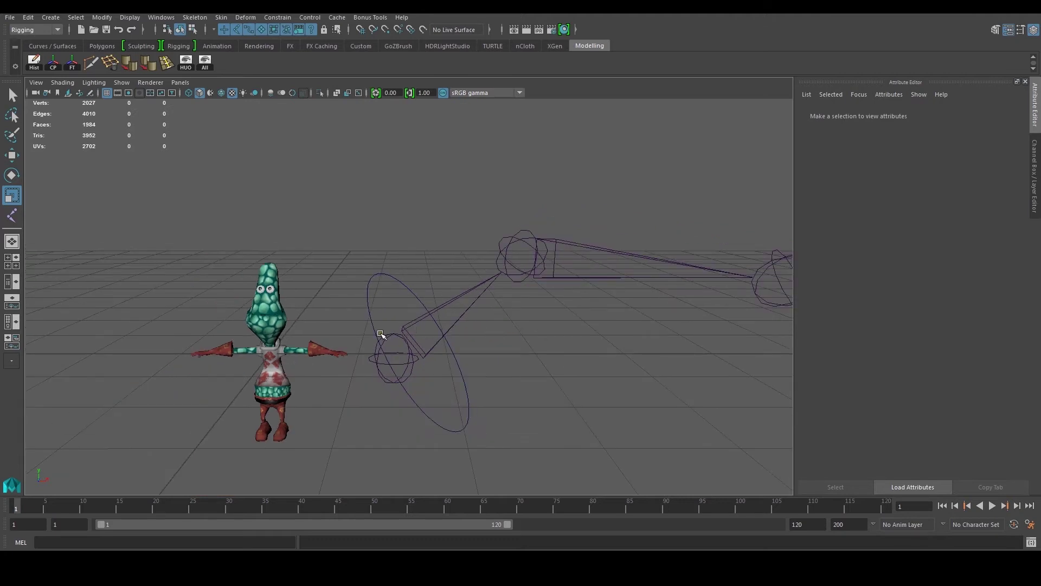
{"action": "middle_click_drag", "start_coordinate": [382, 334], "coordinate": [481, 305], "text": "alt"}
{"action": "scroll", "coordinate": [447, 320], "scroll_direction": "up", "scroll_amount": 4}
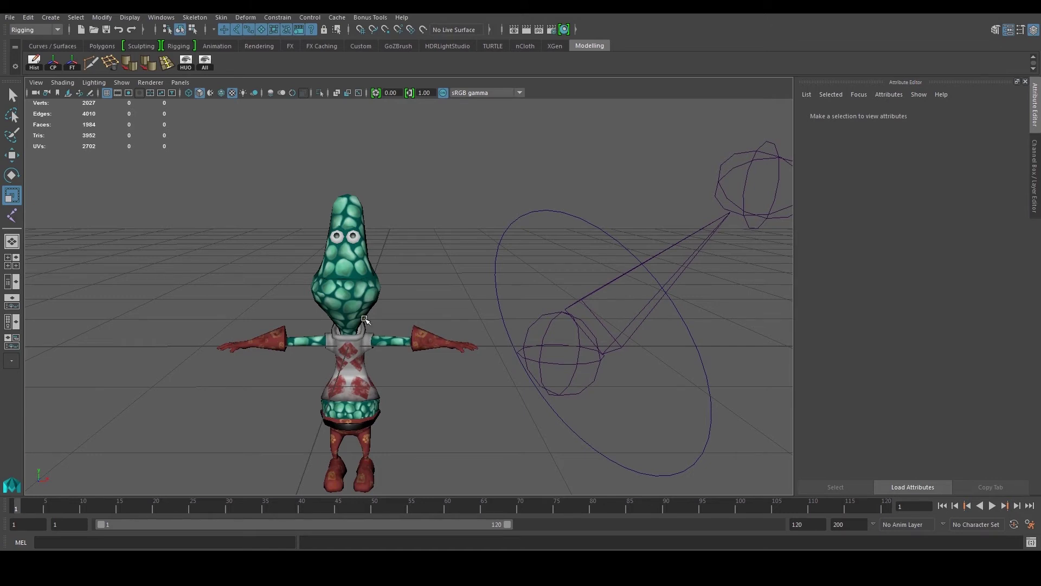
{"action": "scroll", "coordinate": [367, 320], "scroll_direction": "up", "scroll_amount": 3}
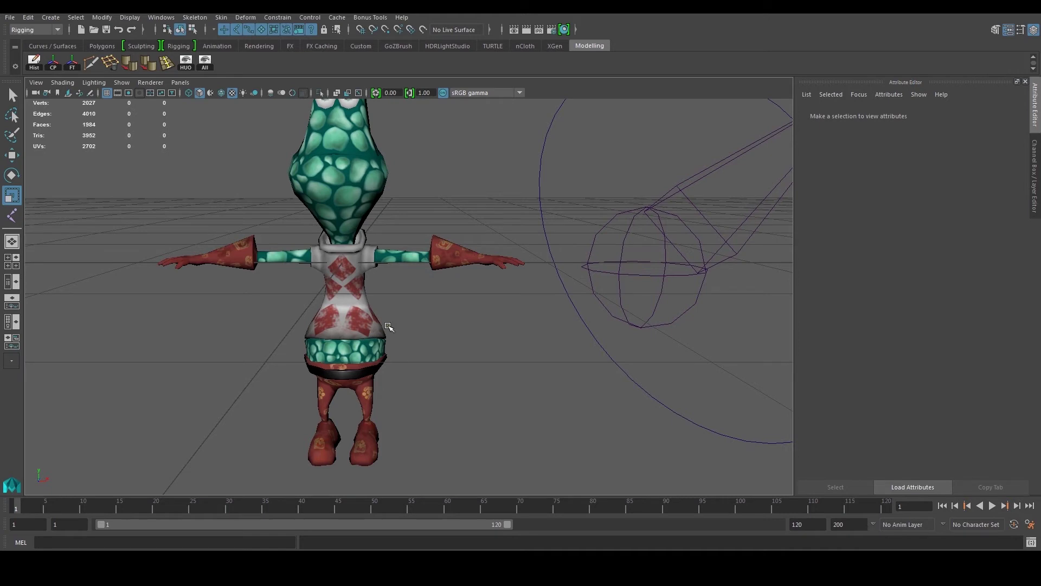
{"action": "middle_click_drag", "start_coordinate": [330, 375], "coordinate": [390, 354], "text": "alt"}
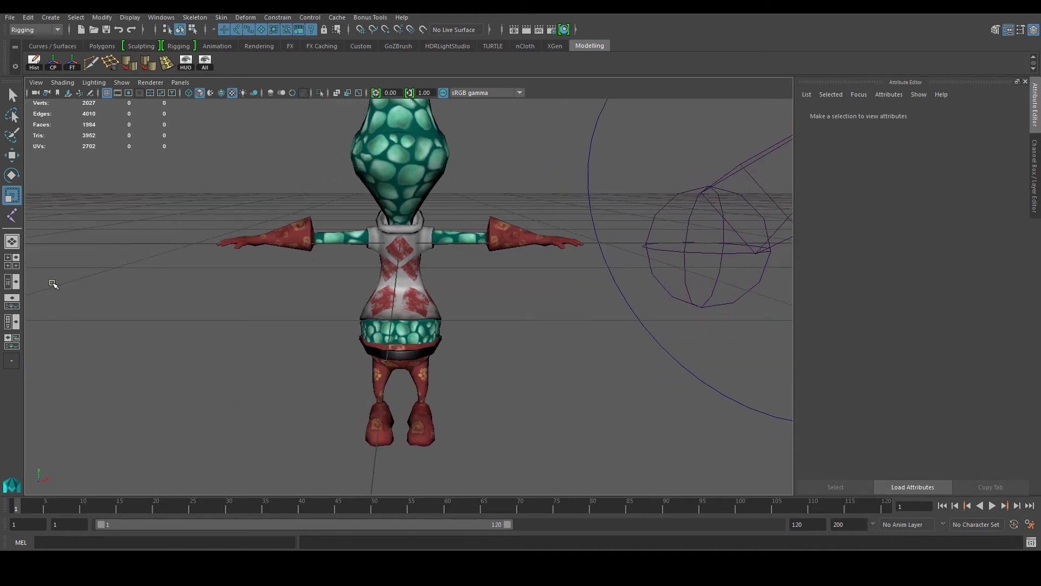
- Frame the character's head and arms and display the Outliner alongside the perspective view
{"action": "left_click", "coordinate": [15, 284]}
{"action": "middle_click_drag", "start_coordinate": [459, 282], "coordinate": [446, 388], "text": "alt"}
{"action": "scroll", "coordinate": [463, 359], "scroll_direction": "up", "scroll_amount": 5}
{"action": "left_click_drag", "start_coordinate": [464, 360], "coordinate": [529, 313], "text": "alt"}
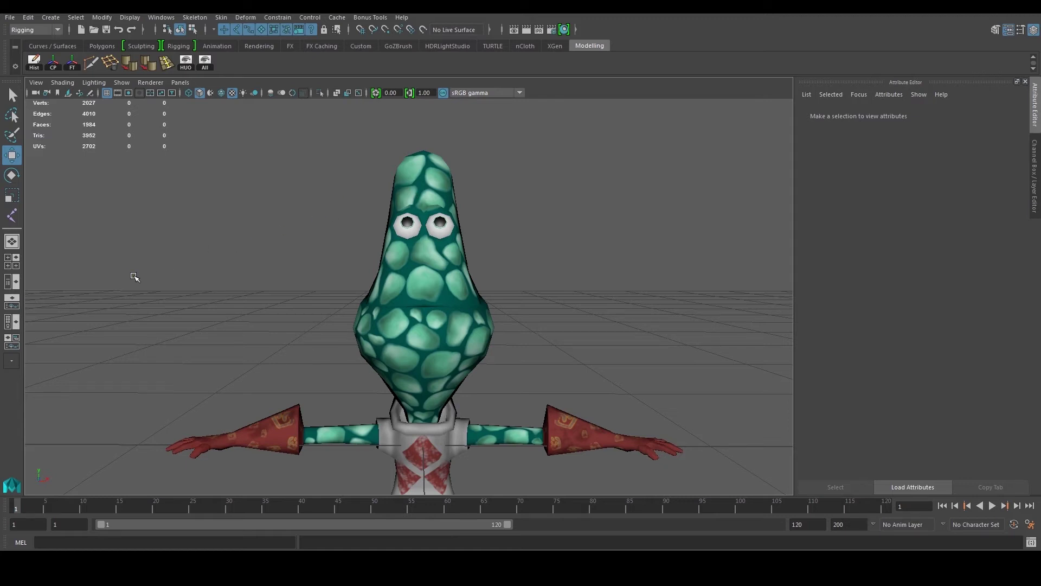
{"action": "left_click", "coordinate": [15, 286]}
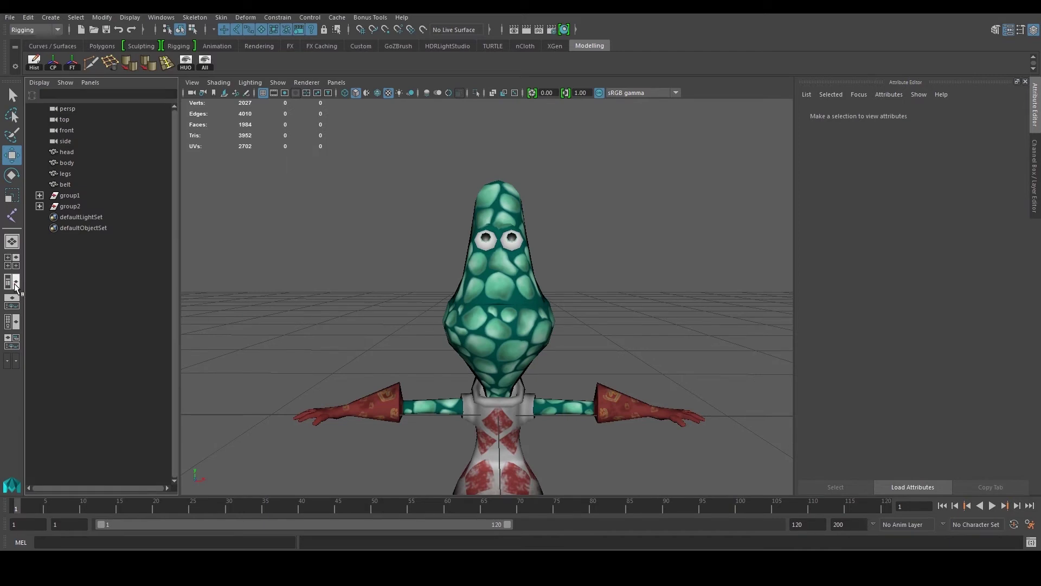
- Select the head, body, legs and belt meshes one after another to identify each part of the character
{"action": "left_click", "coordinate": [69, 152]}
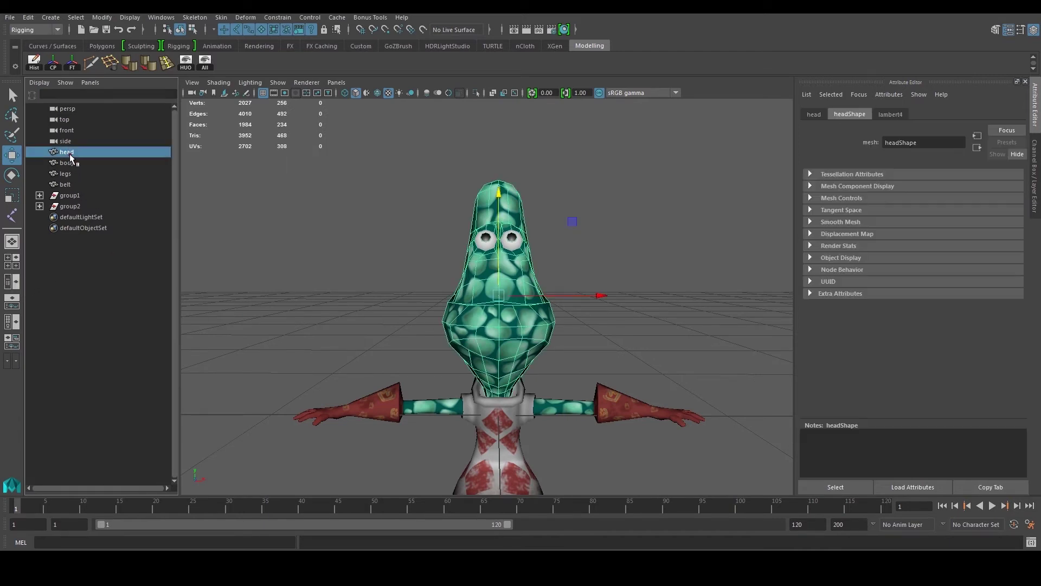
{"action": "left_click", "coordinate": [69, 163]}
{"action": "left_click", "coordinate": [68, 173]}
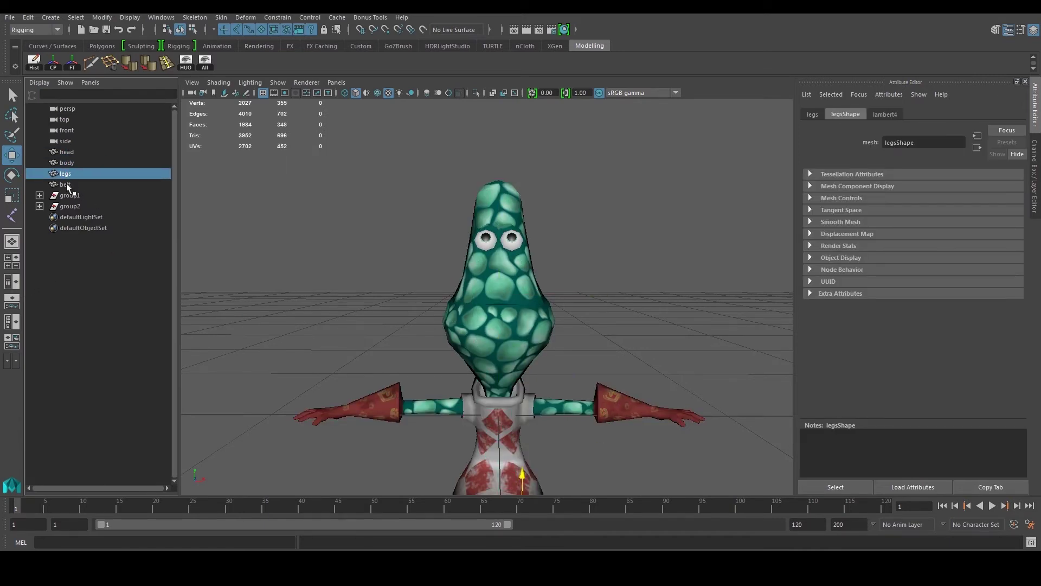
{"action": "left_click", "coordinate": [66, 185]}
{"action": "left_click_drag", "start_coordinate": [402, 293], "coordinate": [359, 294], "text": "alt"}
{"action": "middle_click_drag", "start_coordinate": [488, 321], "coordinate": [468, 265], "text": "alt"}
{"action": "scroll", "coordinate": [468, 265], "scroll_direction": "down", "scroll_amount": 1}
- Try moving group1 along its Z axis, undo the move and select group2
{"action": "left_click", "coordinate": [93, 196]}
{"action": "scroll", "coordinate": [522, 264], "scroll_direction": "up", "scroll_amount": 5}
{"action": "scroll", "coordinate": [508, 271], "scroll_direction": "up", "scroll_amount": 5}
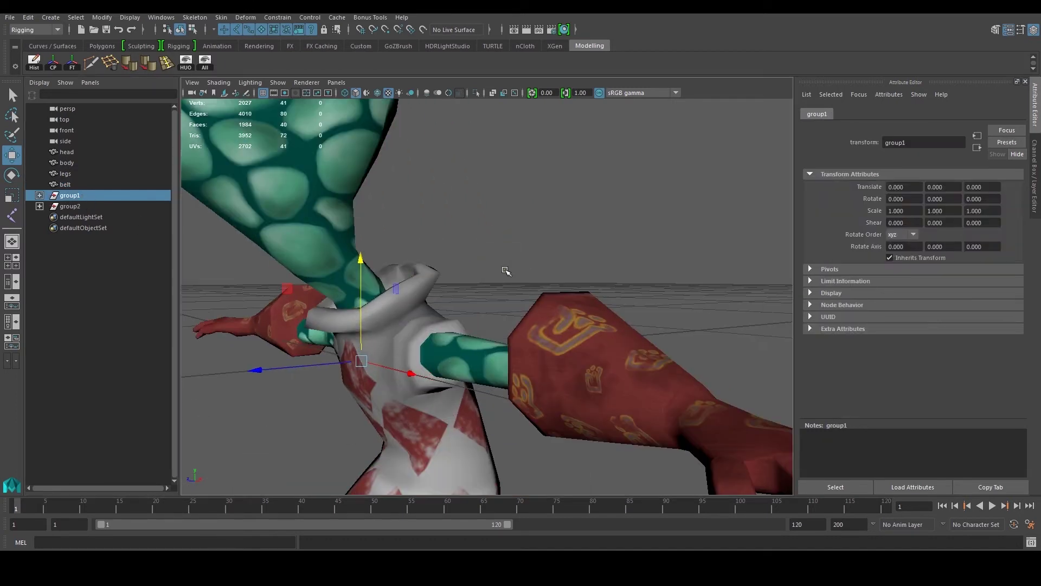
{"action": "left_click_drag", "start_coordinate": [509, 271], "coordinate": [469, 278], "text": "alt"}
{"action": "scroll", "coordinate": [340, 260], "scroll_direction": "down", "scroll_amount": 5}
{"action": "left_click_drag", "start_coordinate": [339, 259], "coordinate": [379, 303], "text": "alt"}
{"action": "left_click_drag", "start_coordinate": [331, 374], "coordinate": [318, 396]}
{"action": "key", "text": "ctrl+z"}
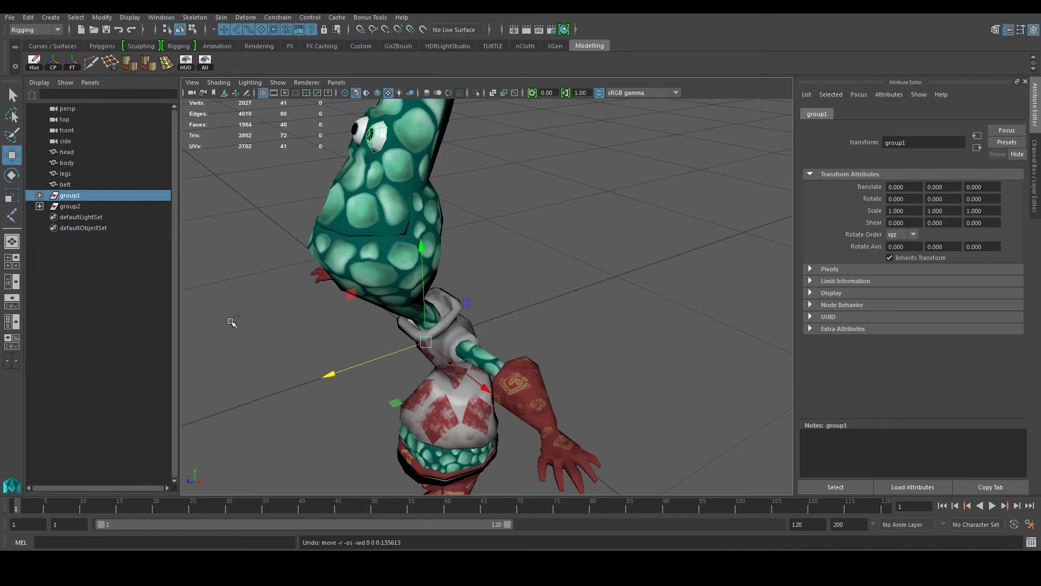
{"action": "left_click", "coordinate": [91, 207]}
- Select the character's meshes together and center their pivots
{"action": "scroll", "coordinate": [369, 227], "scroll_direction": "down", "scroll_amount": 5}
{"action": "middle_click_drag", "start_coordinate": [377, 241], "coordinate": [378, 271], "text": "alt"}
{"action": "left_click_drag", "start_coordinate": [349, 217], "coordinate": [576, 508]}
{"action": "left_click", "coordinate": [55, 62]}
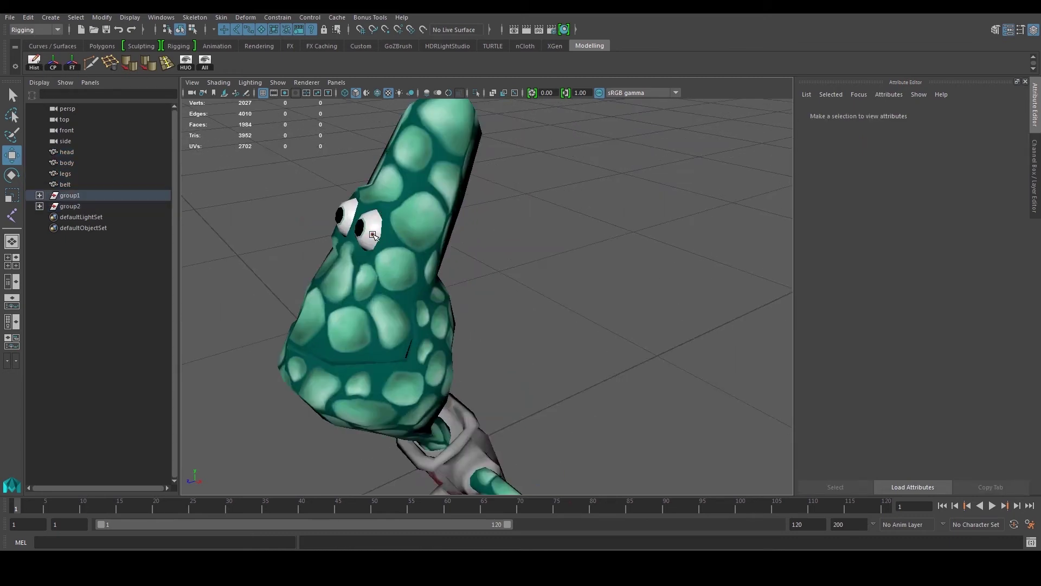
- Expand group1 and take its eye_left mesh out of the group to the scene's top level
{"action": "left_click", "coordinate": [39, 195]}
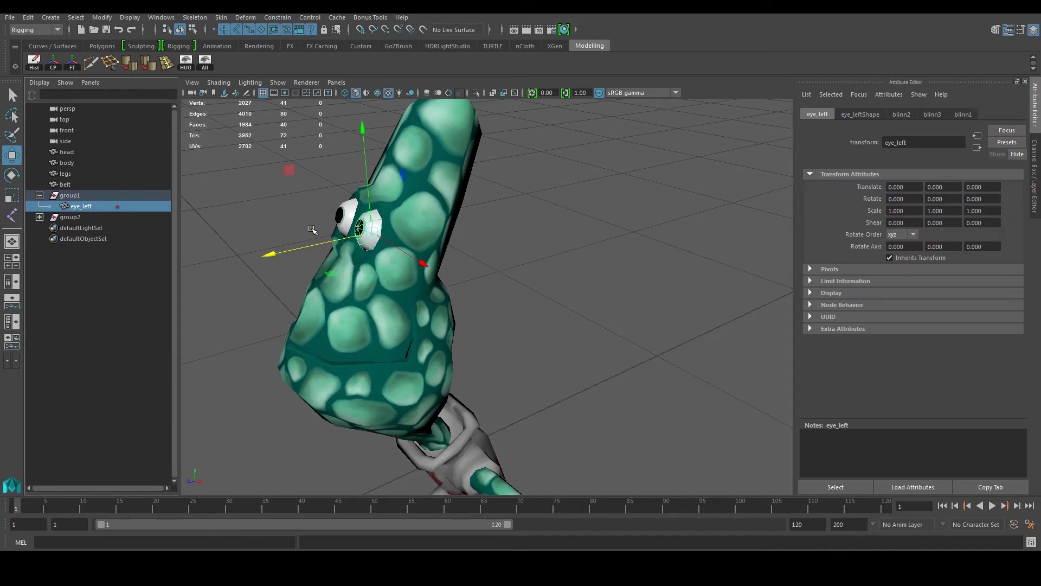
{"action": "left_click_drag", "start_coordinate": [312, 229], "coordinate": [414, 249], "text": "alt"}
{"action": "scroll", "coordinate": [558, 276], "scroll_direction": "up", "scroll_amount": 3}
{"action": "middle_click_drag", "start_coordinate": [565, 277], "coordinate": [486, 282], "text": "alt"}
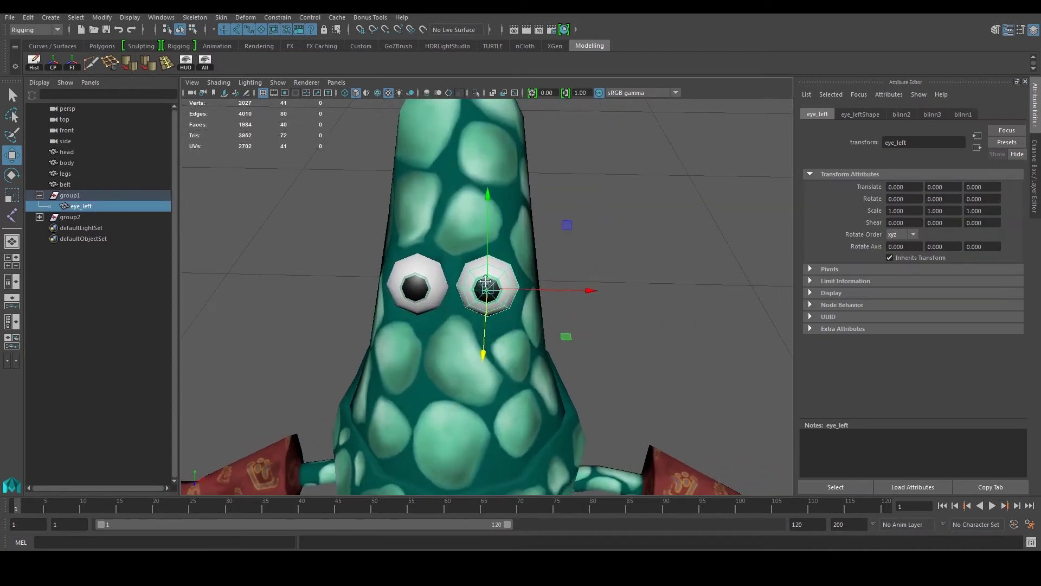
{"action": "middle_click_drag", "start_coordinate": [82, 206], "coordinate": [80, 194]}
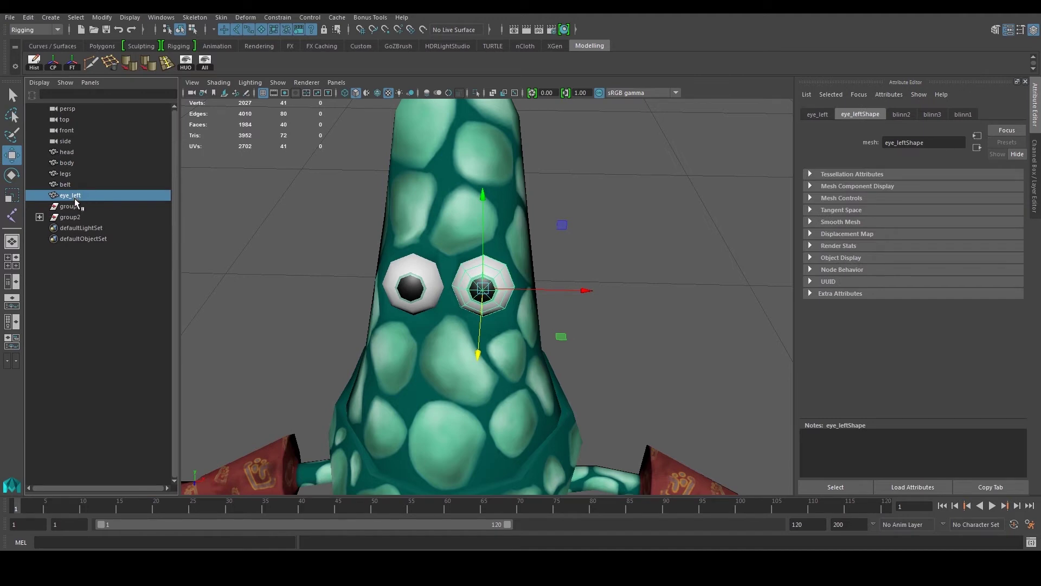
- Expand group2 and move its eye mesh out of the group, directly below the other eye_left
{"action": "left_click", "coordinate": [39, 217]}
{"action": "left_click", "coordinate": [82, 229]}
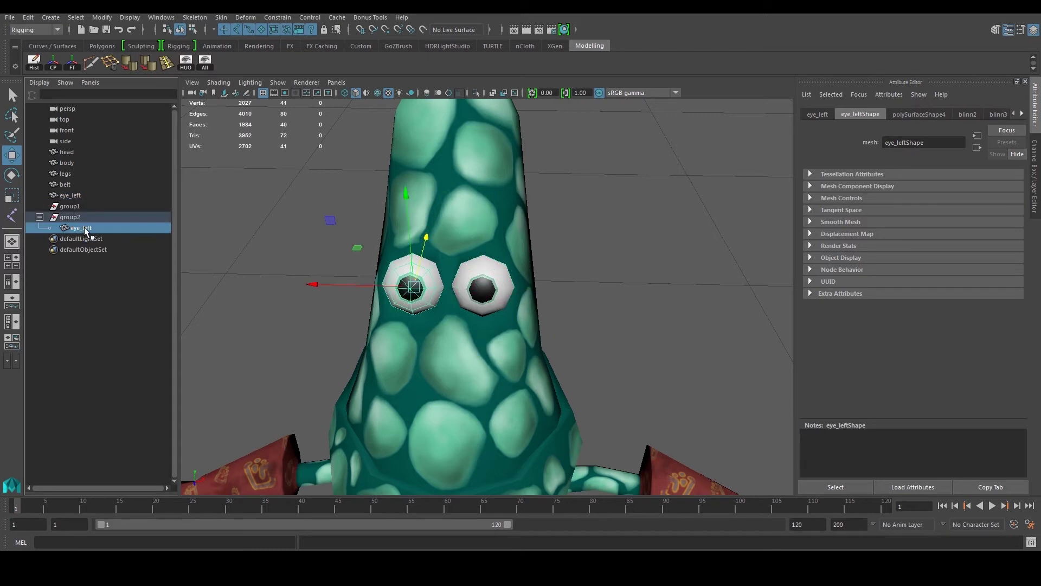
{"action": "left_click_drag", "start_coordinate": [86, 231], "coordinate": [84, 202]}
- Delete the emptied group1 and group2, and check the selection of each separate eye mesh
{"action": "left_click", "coordinate": [70, 217]}
{"action": "left_click", "coordinate": [75, 227], "text": "shift"}
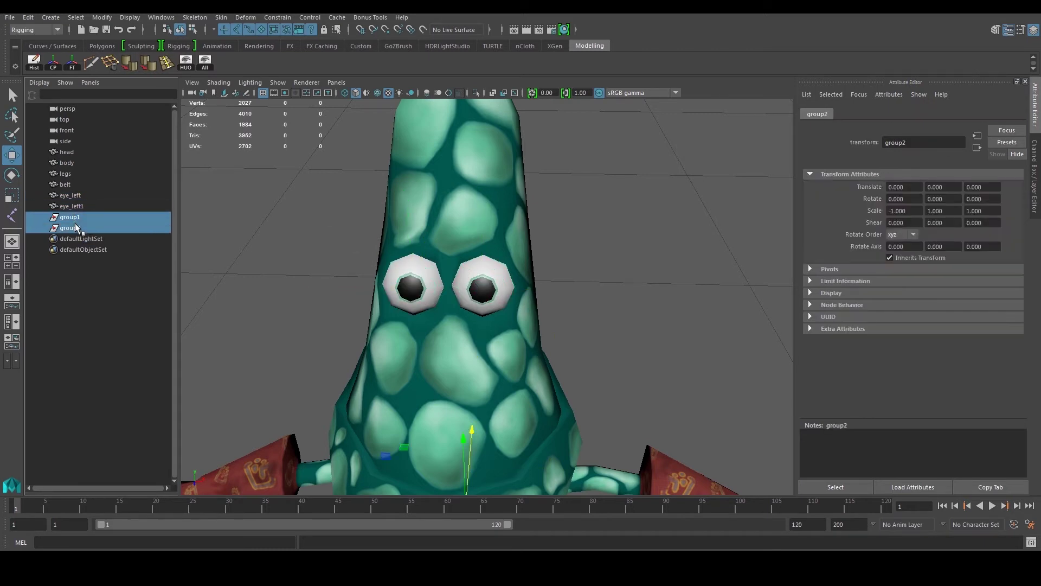
{"action": "key", "text": "Delete"}
{"action": "left_click", "coordinate": [76, 206]}
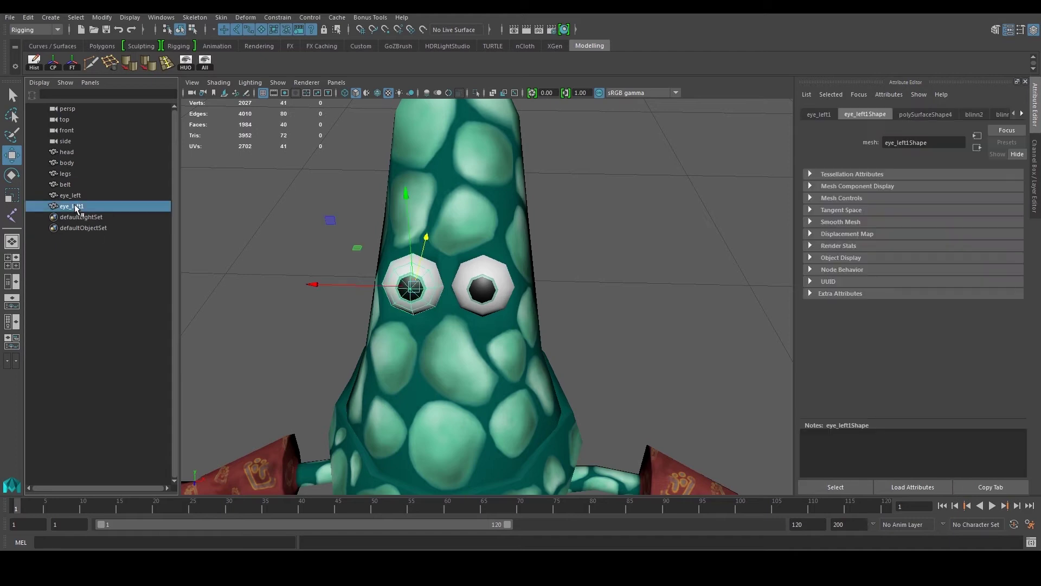
{"action": "left_click", "coordinate": [74, 196]}
{"action": "scroll", "coordinate": [269, 242], "scroll_direction": "down", "scroll_amount": 4}
{"action": "left_click_drag", "start_coordinate": [412, 258], "coordinate": [388, 260], "text": "alt"}
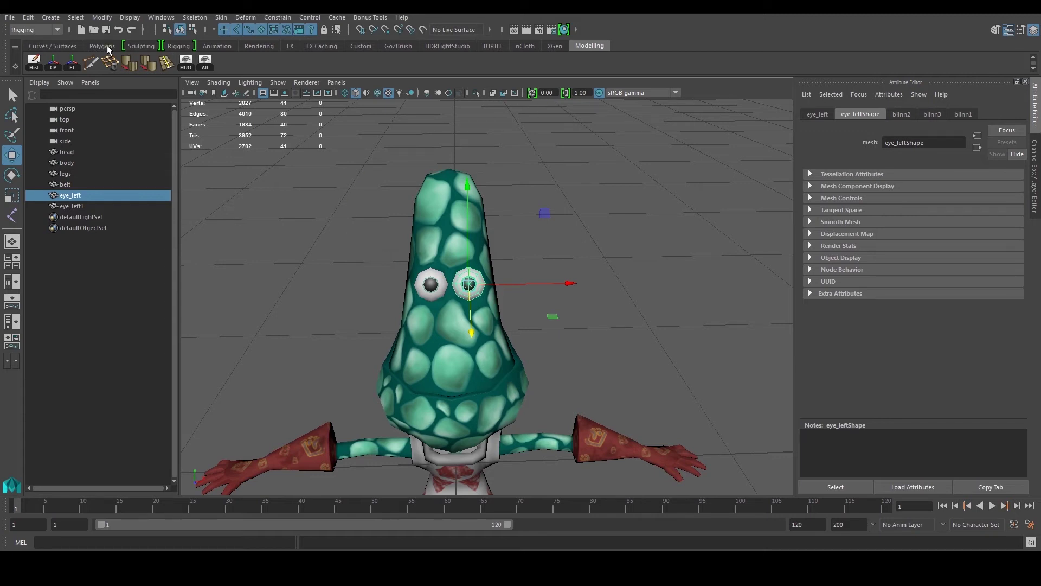
- Create a new shelf named Rig
{"action": "left_click", "coordinate": [15, 66]}
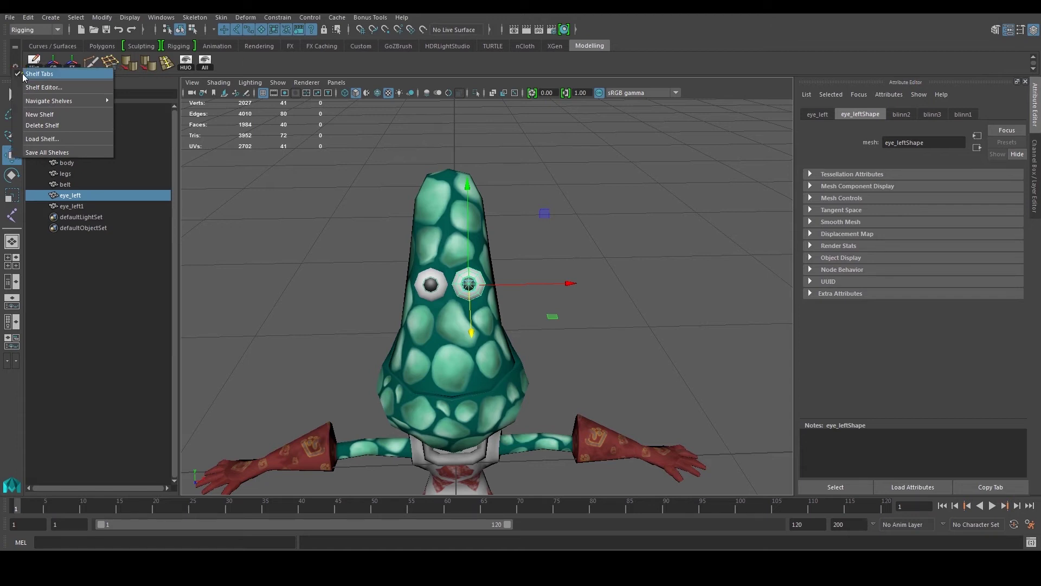
{"action": "left_click", "coordinate": [54, 113]}
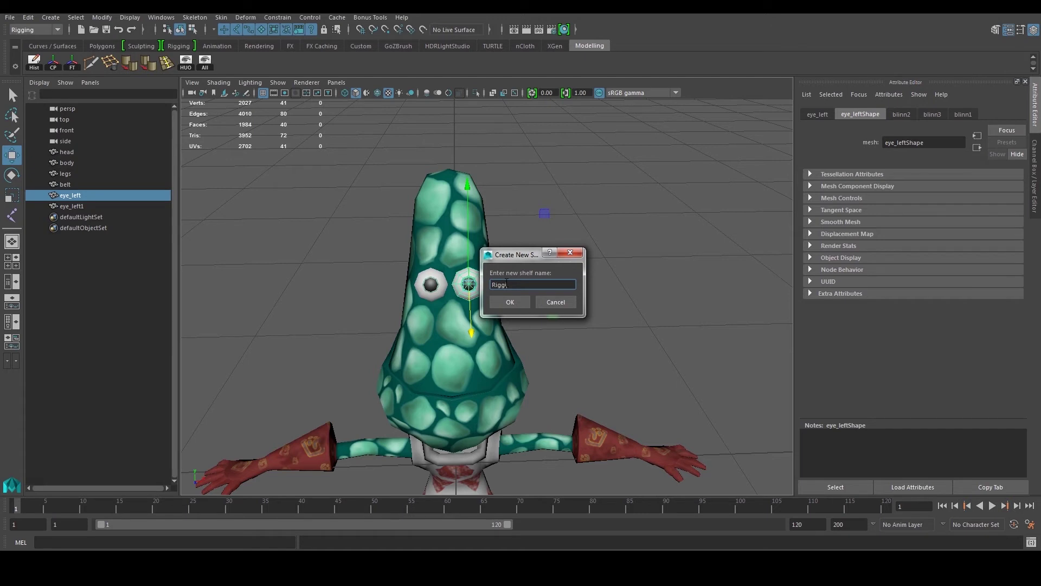
{"action": "key", "text": "Return"}
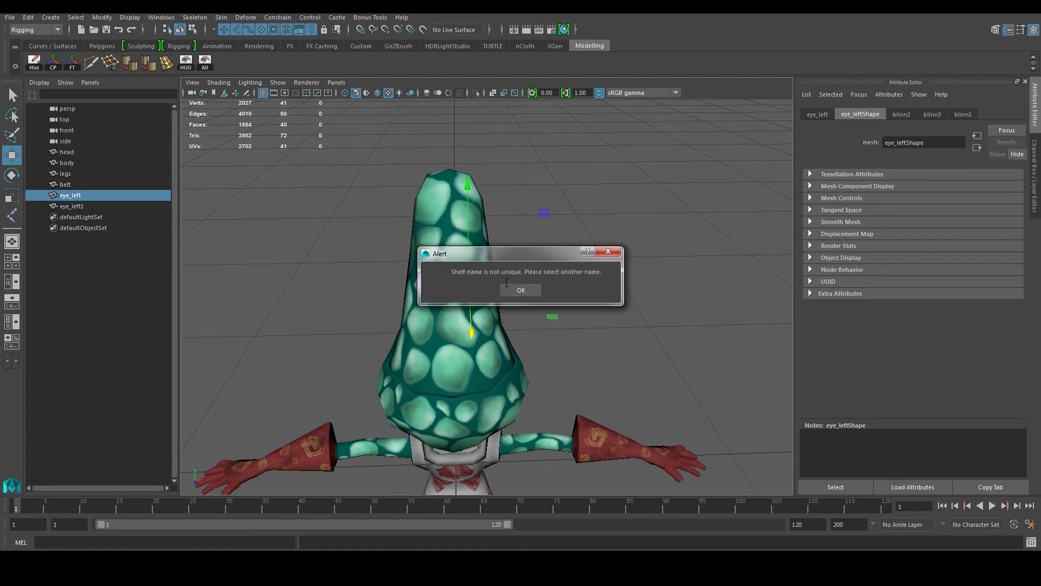
{"action": "left_click", "coordinate": [519, 291]}
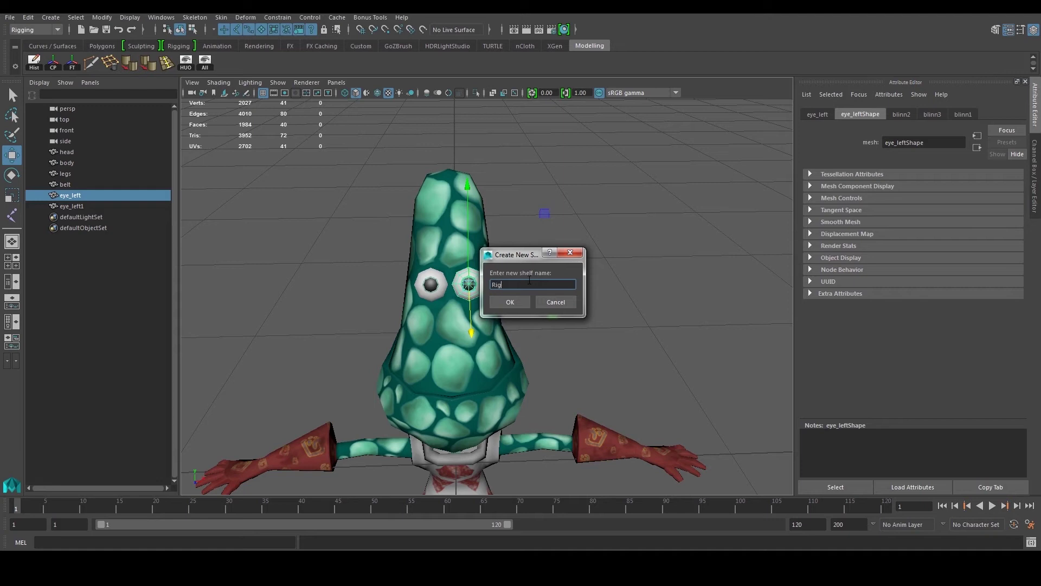
{"action": "type", "text": "Rig"}
{"action": "left_click", "coordinate": [510, 302]}
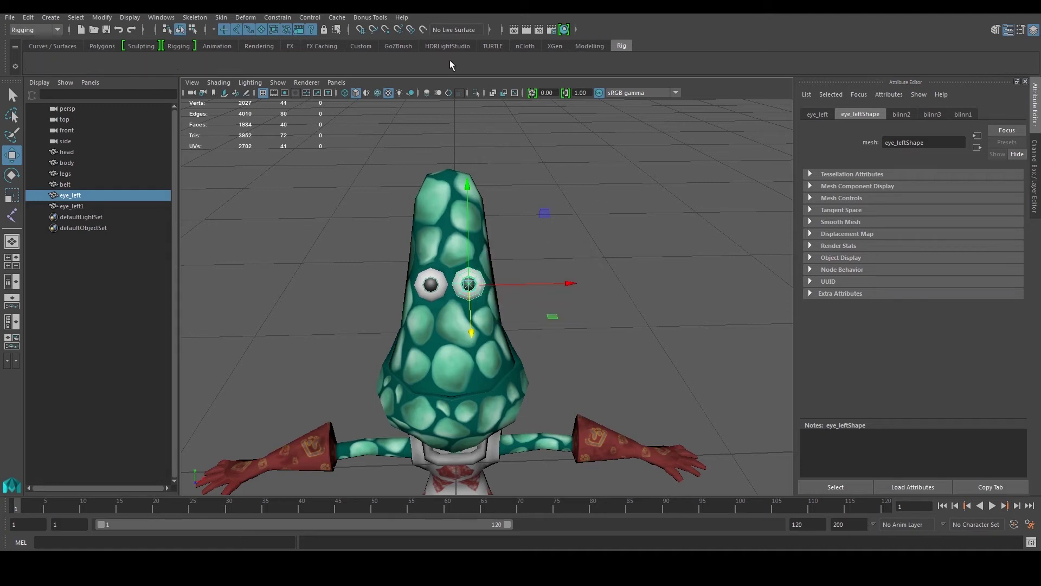
- Review the tools on the Modelling shelf, return to the Rig shelf and look over the NURBS primitives
{"action": "left_click", "coordinate": [58, 20]}
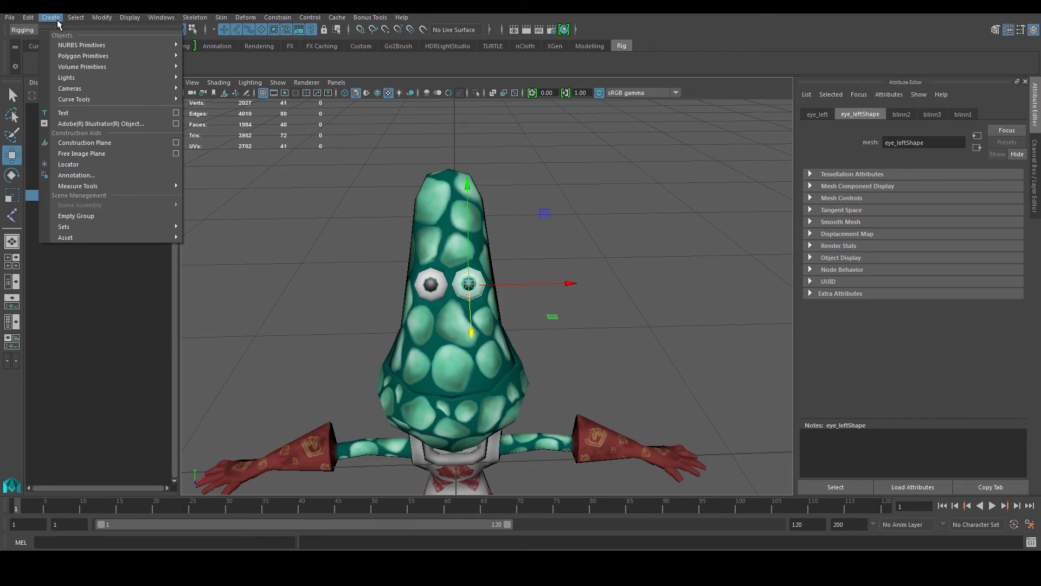
{"action": "left_click", "coordinate": [589, 45]}
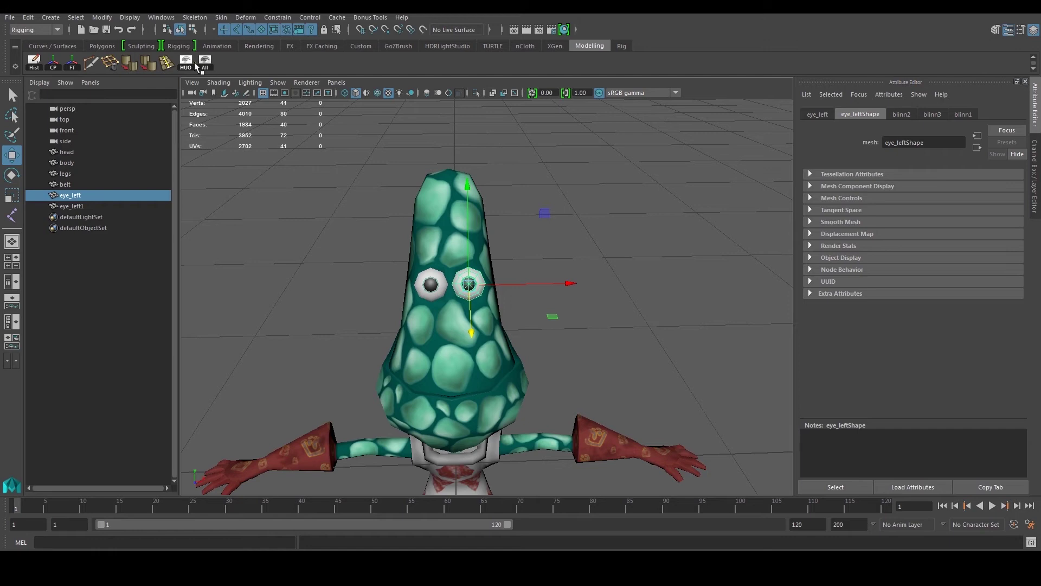
{"action": "left_click", "coordinate": [624, 47]}
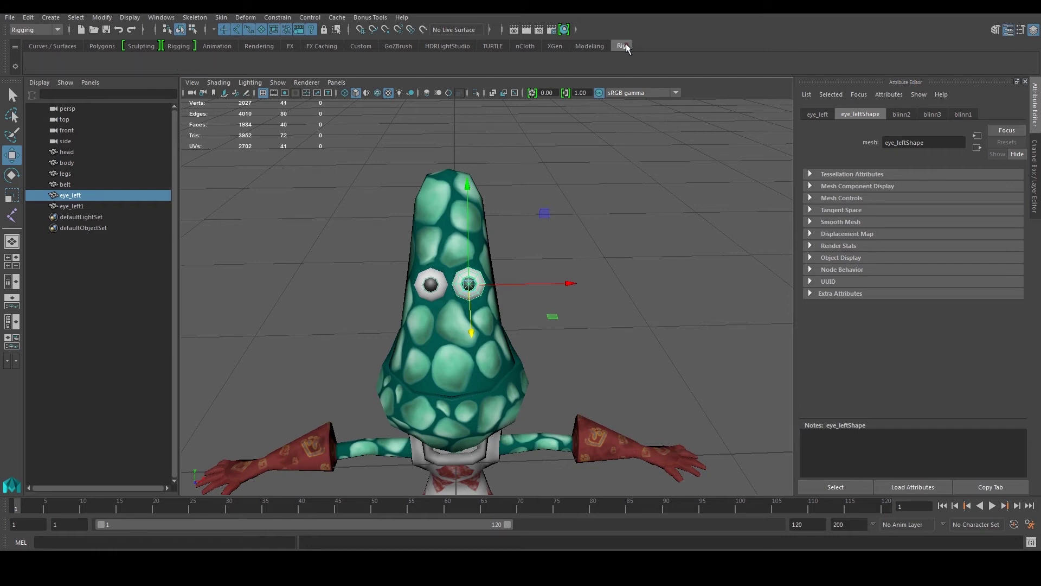
{"action": "left_click", "coordinate": [48, 18]}
{"action": "mouse_move", "coordinate": [77, 45]}
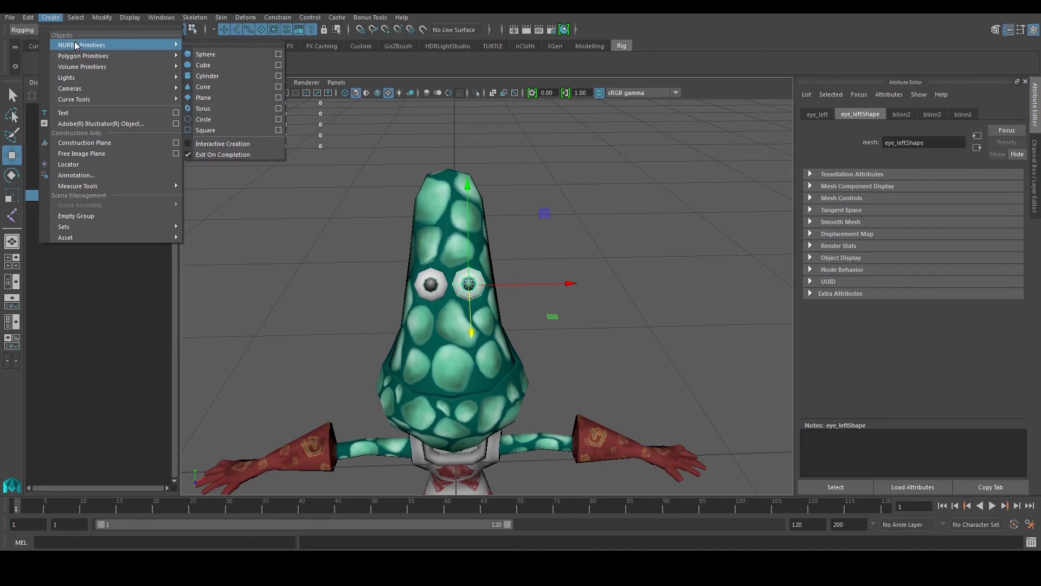
- Add Freeze Transformations, Center Pivot and delete History shortcuts to the Rig shelf
{"action": "mouse_move", "coordinate": [102, 17]}
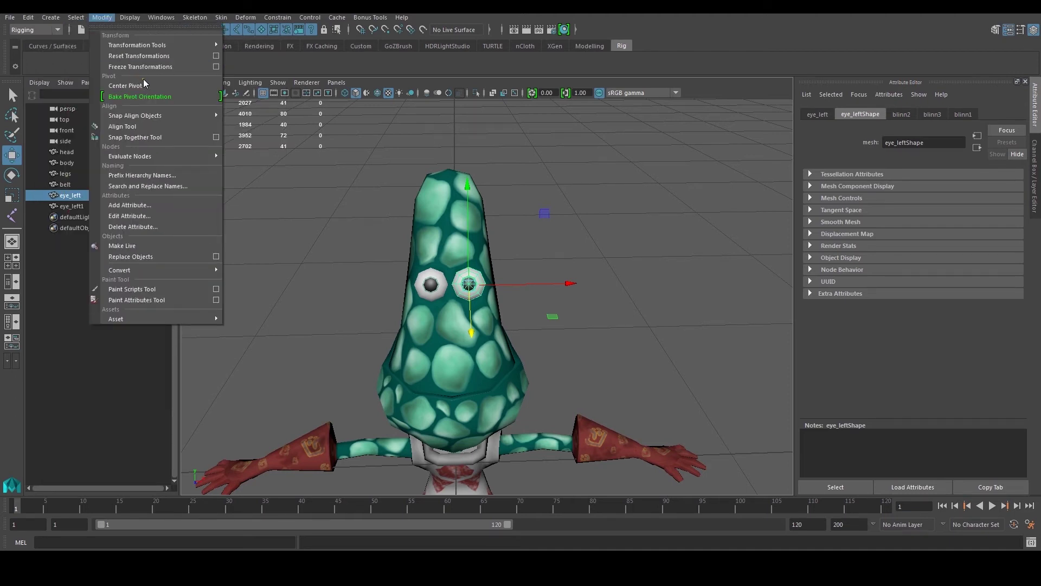
{"action": "left_click", "coordinate": [139, 66], "text": "ctrl+shift"}
{"action": "left_click", "coordinate": [130, 87], "text": "ctrl+shift"}
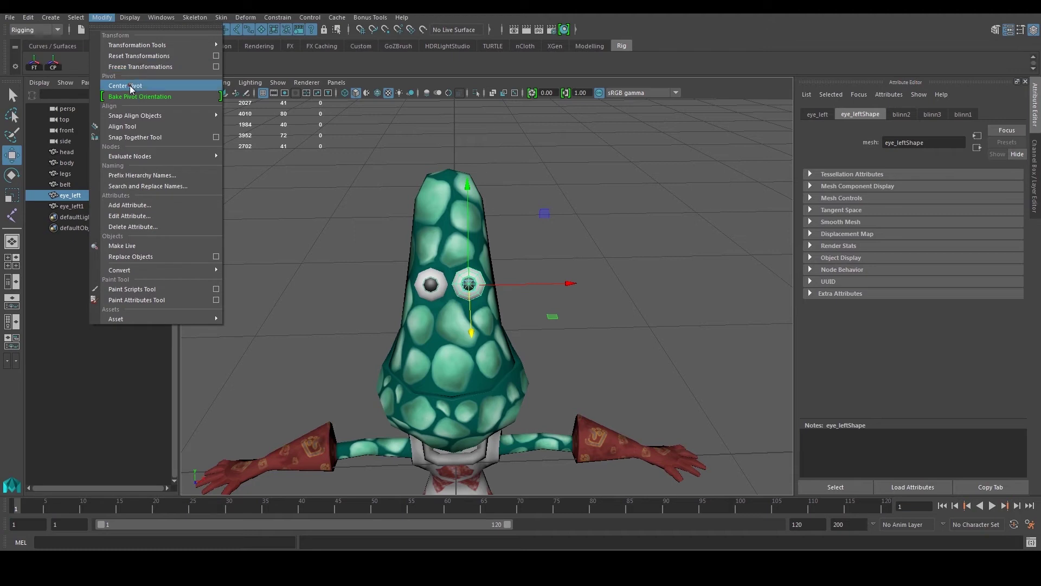
{"action": "left_click", "coordinate": [102, 17]}
{"action": "left_click", "coordinate": [29, 17]}
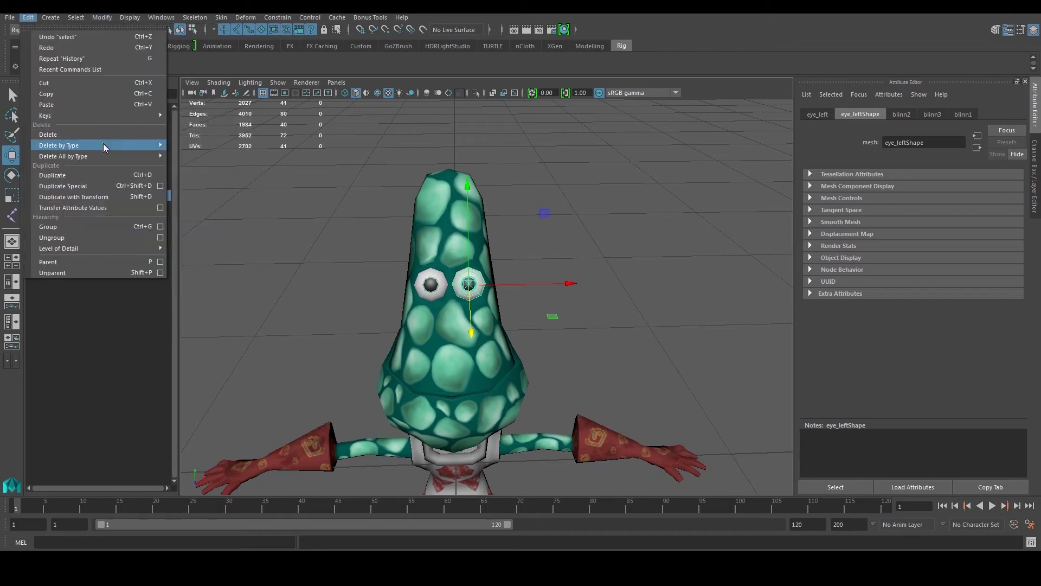
{"action": "mouse_move", "coordinate": [105, 145]}
{"action": "left_click", "coordinate": [190, 155], "text": "ctrl+shift"}
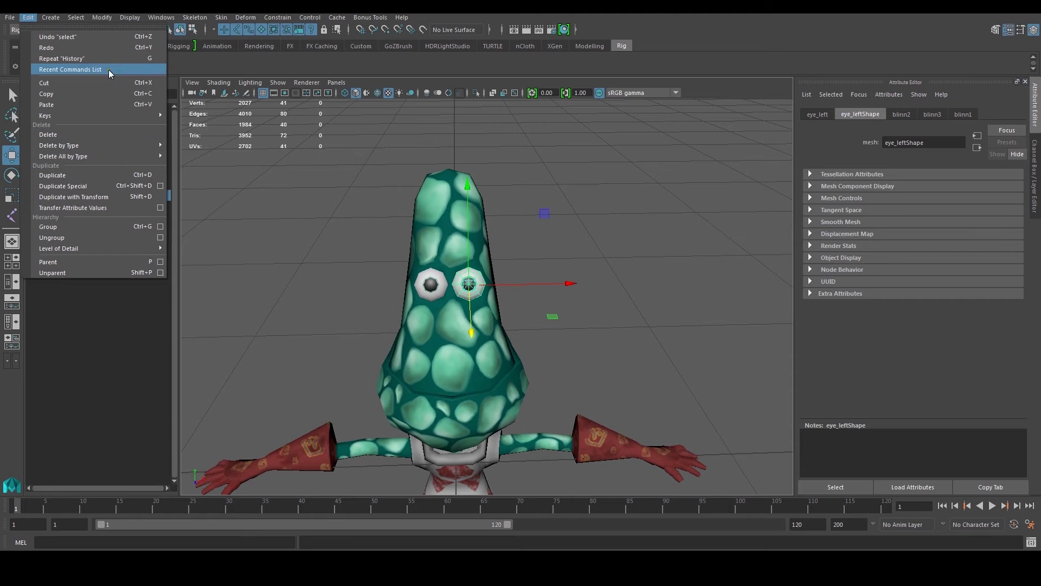
- Add Hide Unselected Objects and Show All shortcuts to the Rig shelf
{"action": "left_click", "coordinate": [100, 17]}
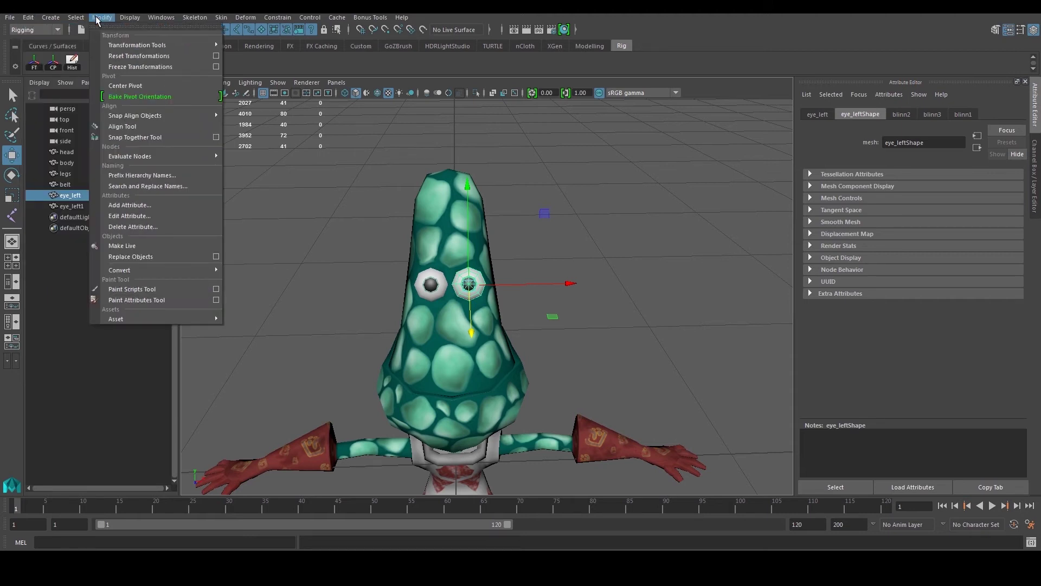
{"action": "mouse_move", "coordinate": [129, 18]}
{"action": "mouse_move", "coordinate": [181, 87]}
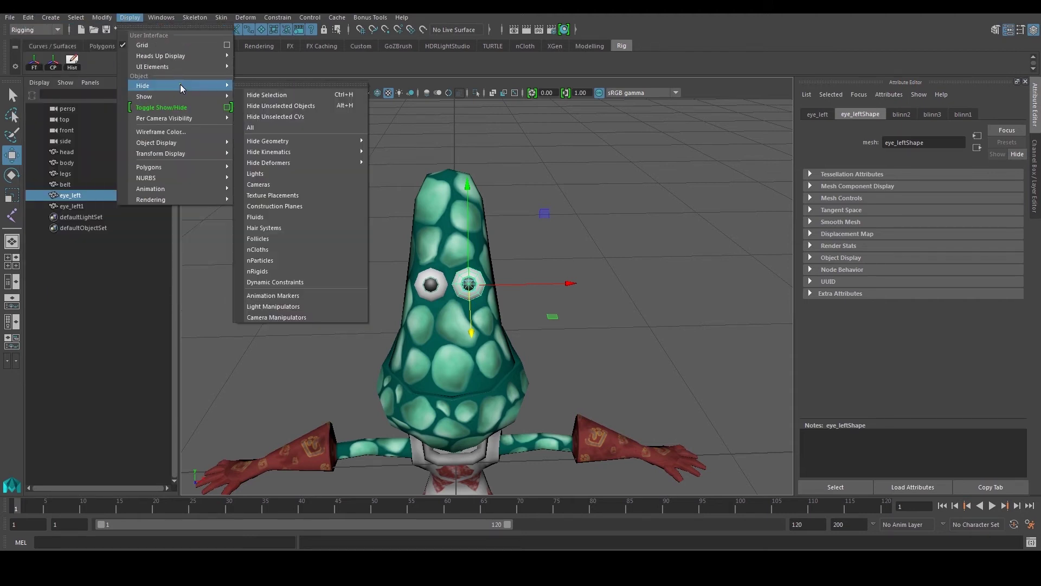
{"action": "left_click", "coordinate": [290, 109], "text": "ctrl+shift"}
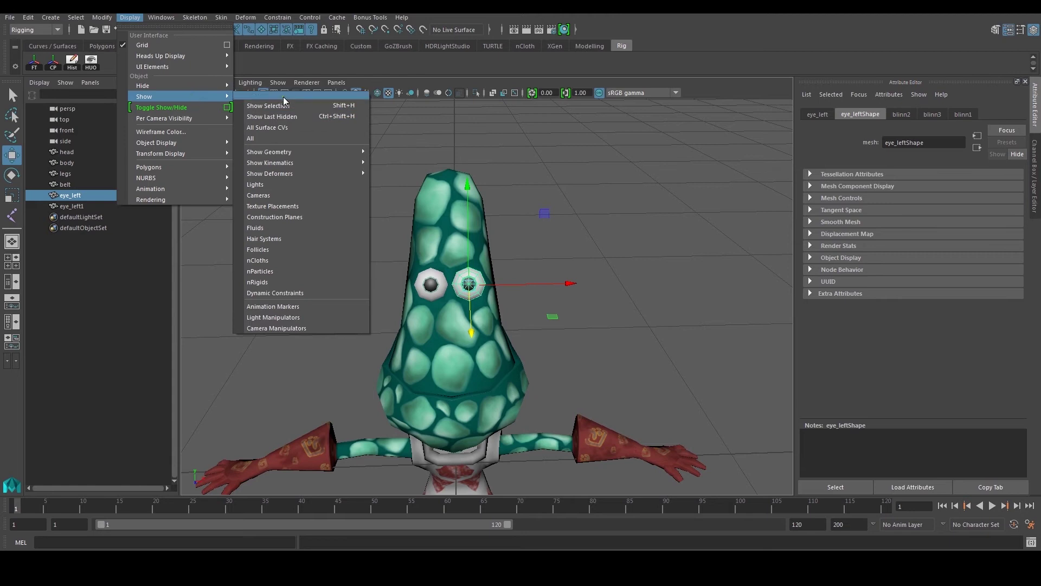
{"action": "left_click", "coordinate": [279, 138], "text": "ctrl+shift"}
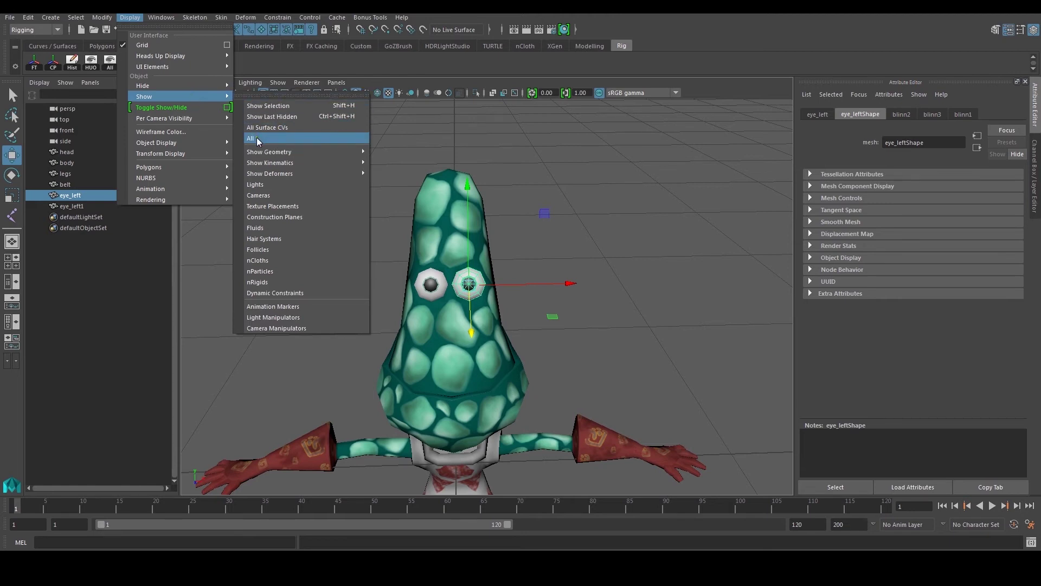
{"action": "left_click", "coordinate": [415, 65]}
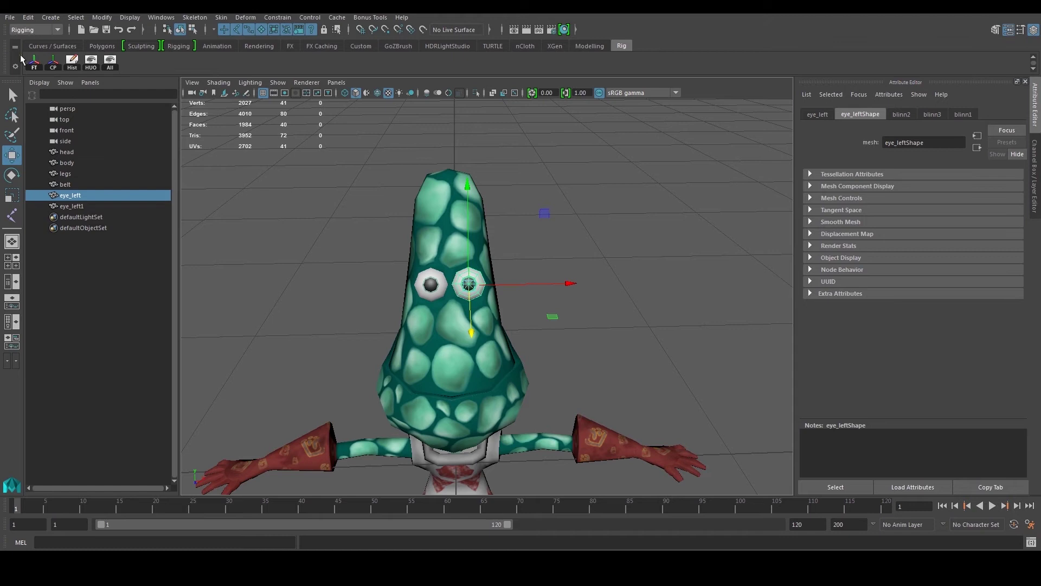
- Add a Create Joints shortcut to the Rig shelf
{"action": "left_click", "coordinate": [292, 19]}
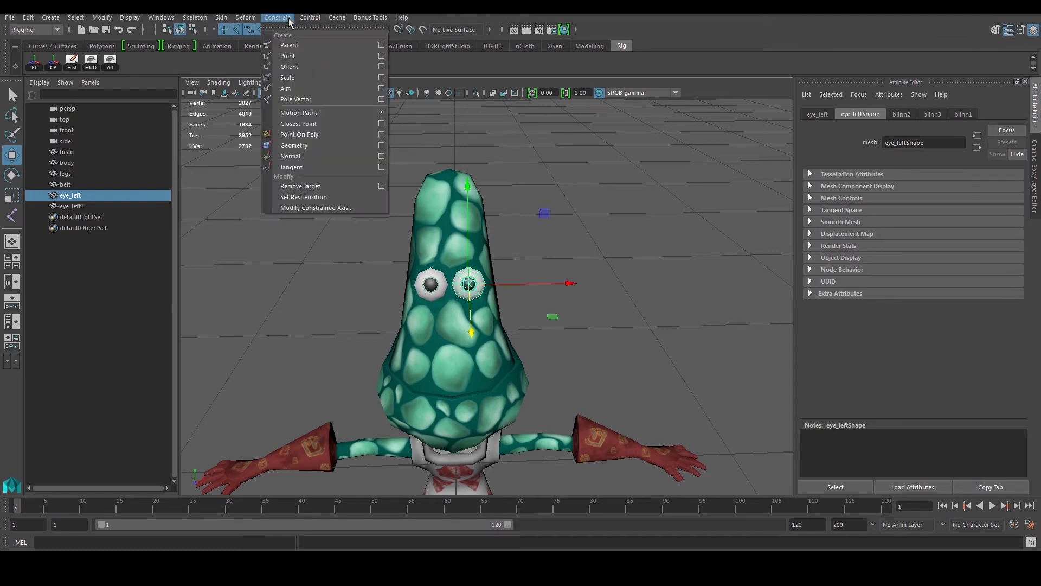
{"action": "left_click", "coordinate": [195, 17]}
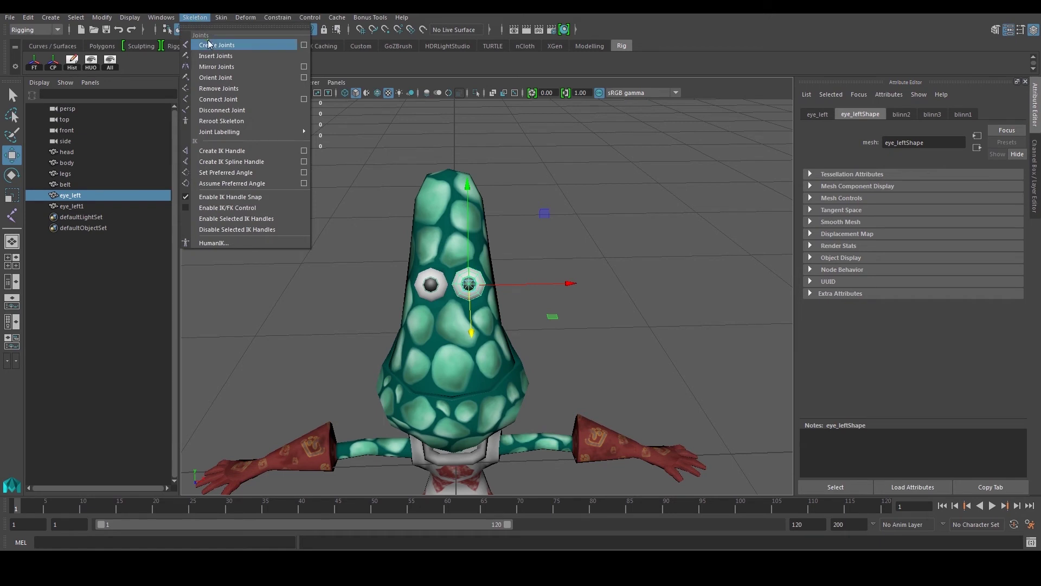
{"action": "left_click", "coordinate": [227, 48]}
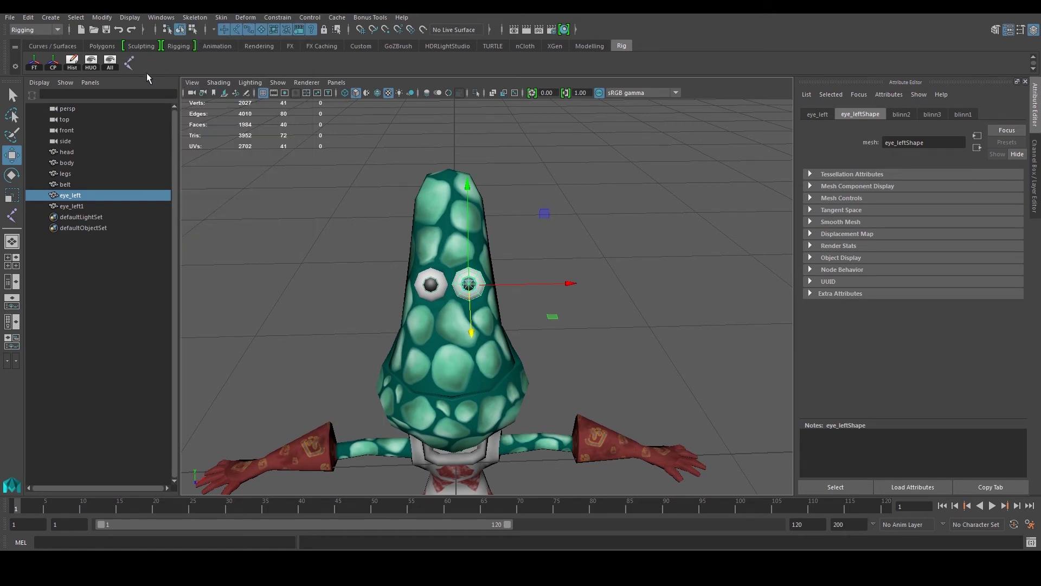
- Switch to the front view, select all the character's meshes and group them
{"action": "left_click", "coordinate": [8, 262]}
{"action": "key", "text": "space"}
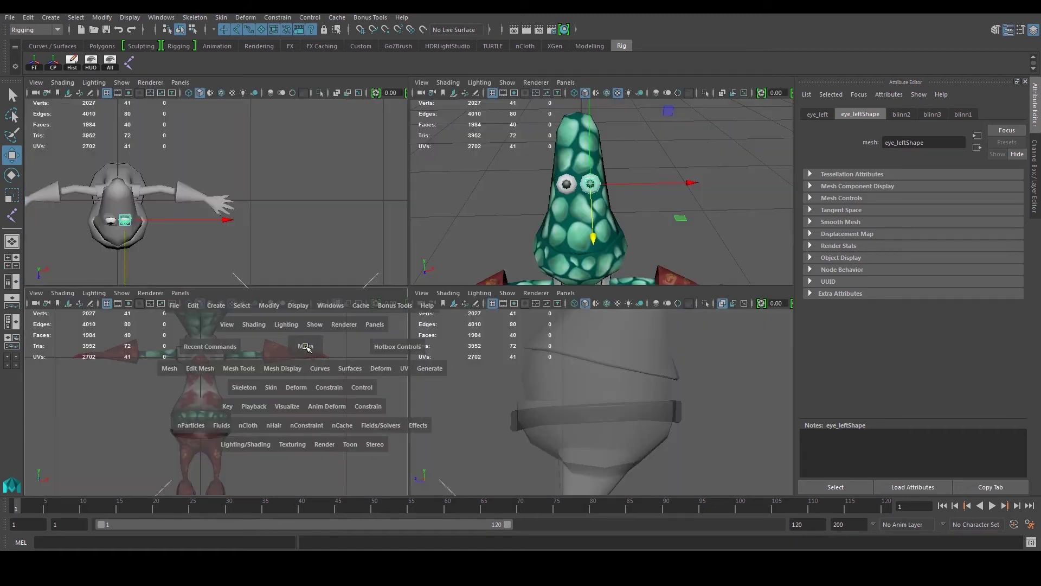
{"action": "middle_click_drag", "start_coordinate": [390, 286], "coordinate": [365, 437], "text": "alt"}
{"action": "left_click", "coordinate": [492, 308]}
{"action": "middle_click_drag", "start_coordinate": [441, 356], "coordinate": [413, 188], "text": "alt"}
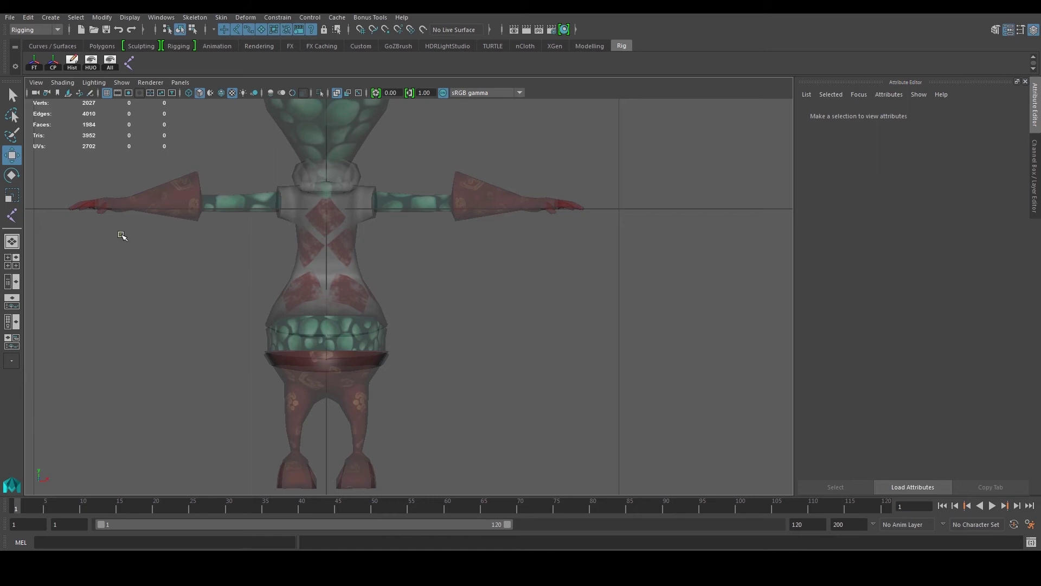
{"action": "left_click", "coordinate": [372, 291]}
{"action": "scroll", "coordinate": [372, 290], "scroll_direction": "down", "scroll_amount": 10}
{"action": "left_click_drag", "start_coordinate": [332, 199], "coordinate": [413, 326]}
{"action": "scroll", "coordinate": [361, 332], "scroll_direction": "up", "scroll_amount": 3}
{"action": "left_click_drag", "start_coordinate": [310, 346], "coordinate": [456, 233]}
{"action": "scroll", "coordinate": [448, 306], "scroll_direction": "up", "scroll_amount": 5}
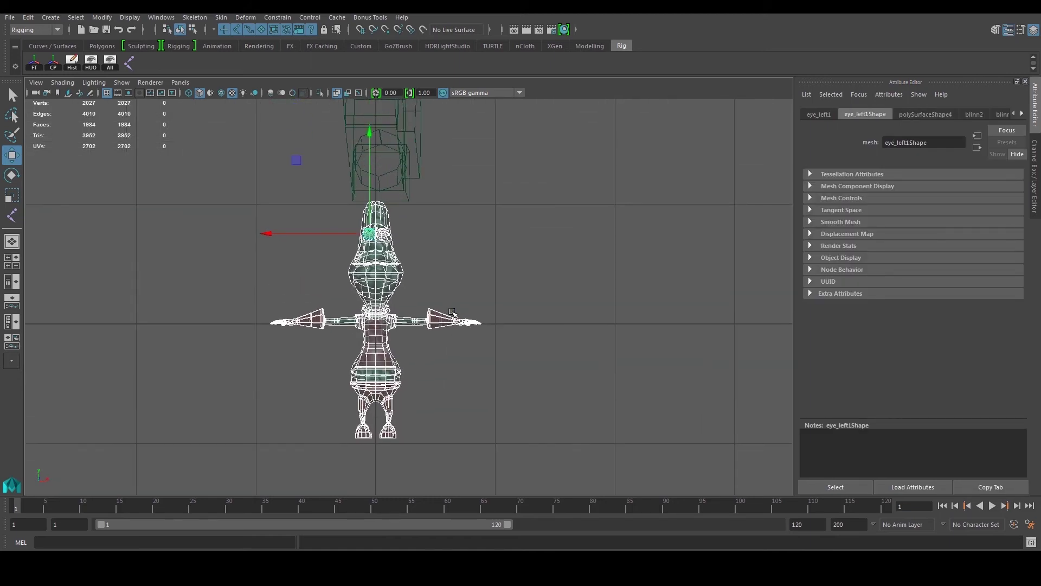
{"action": "key", "text": "ctrl+g"}
{"action": "scroll", "coordinate": [442, 305], "scroll_direction": "up", "scroll_amount": 6}
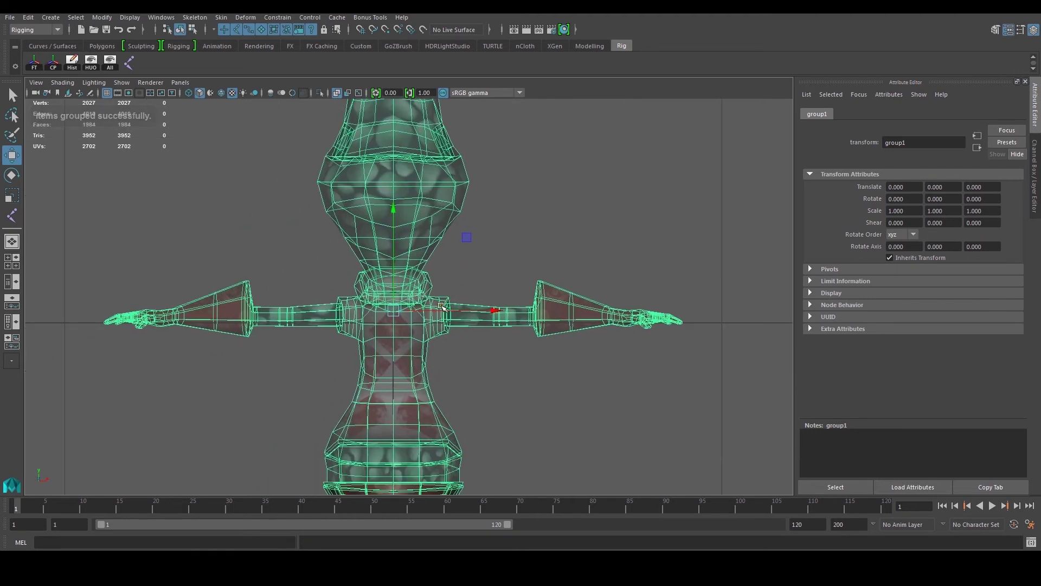
- Try to move the character group 1 unit along X with grid snapping, undo the move and clear the selection
{"action": "left_click_drag", "start_coordinate": [494, 310], "coordinate": [666, 304]}
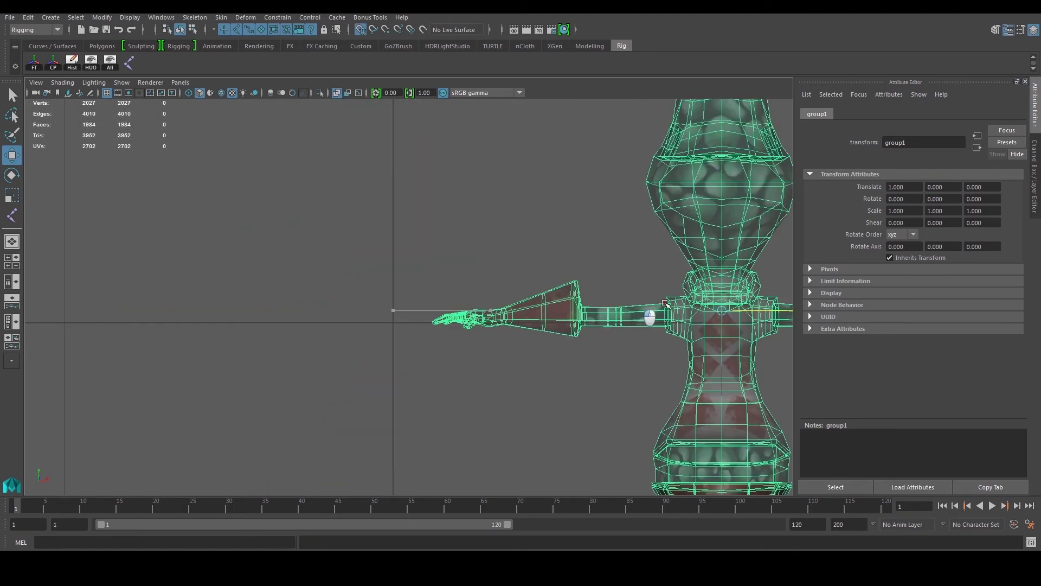
{"action": "key", "text": "ctrl+z"}
{"action": "middle_click_drag", "start_coordinate": [397, 272], "coordinate": [417, 176], "text": "alt"}
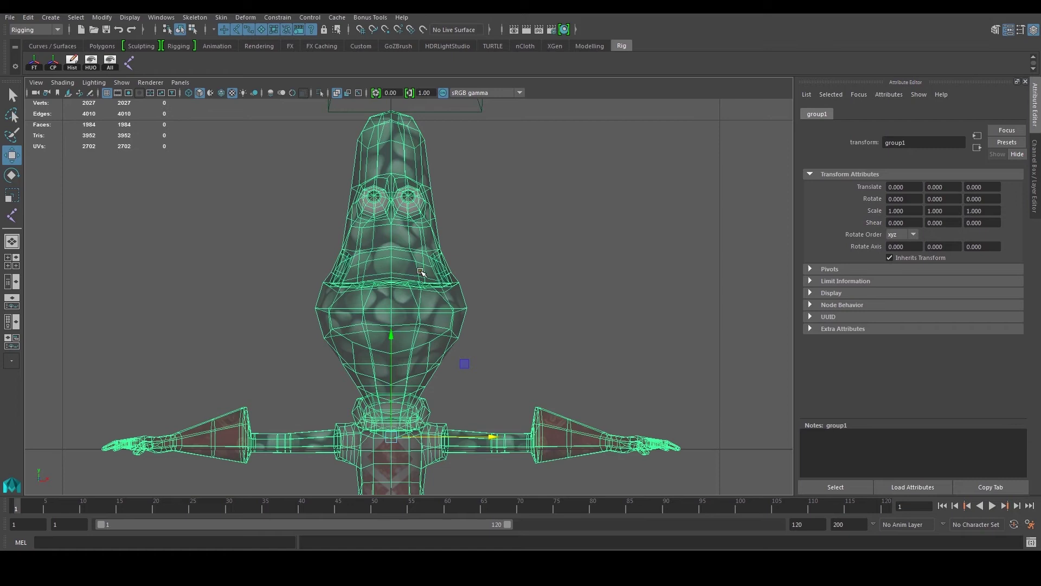
{"action": "left_click", "coordinate": [487, 265]}
- Place a single joint near the character's centre line just above the crotch, at about Y -0.620, replacing a first undone placement
{"action": "left_click", "coordinate": [12, 215]}
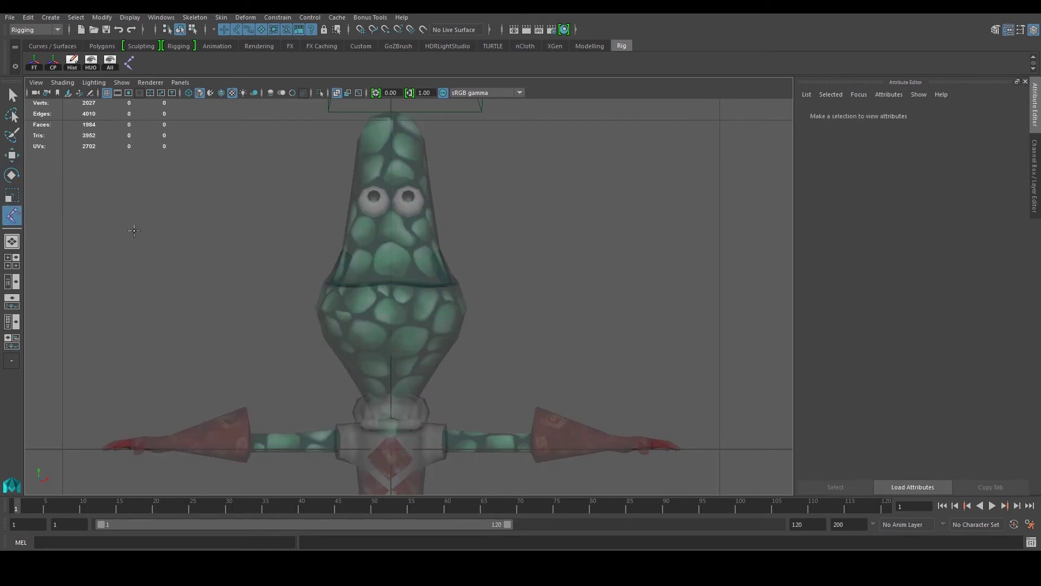
{"action": "middle_click_drag", "start_coordinate": [232, 297], "coordinate": [200, 158], "text": "alt"}
{"action": "middle_click_drag", "start_coordinate": [308, 332], "coordinate": [280, 183], "text": "alt"}
{"action": "right_click_drag", "start_coordinate": [304, 319], "coordinate": [337, 320], "text": "alt"}
{"action": "middle_click_drag", "start_coordinate": [297, 358], "coordinate": [301, 339], "text": "alt"}
{"action": "right_click_drag", "start_coordinate": [301, 339], "coordinate": [320, 393], "text": "alt"}
{"action": "middle_click_drag", "start_coordinate": [294, 385], "coordinate": [323, 365], "text": "alt"}
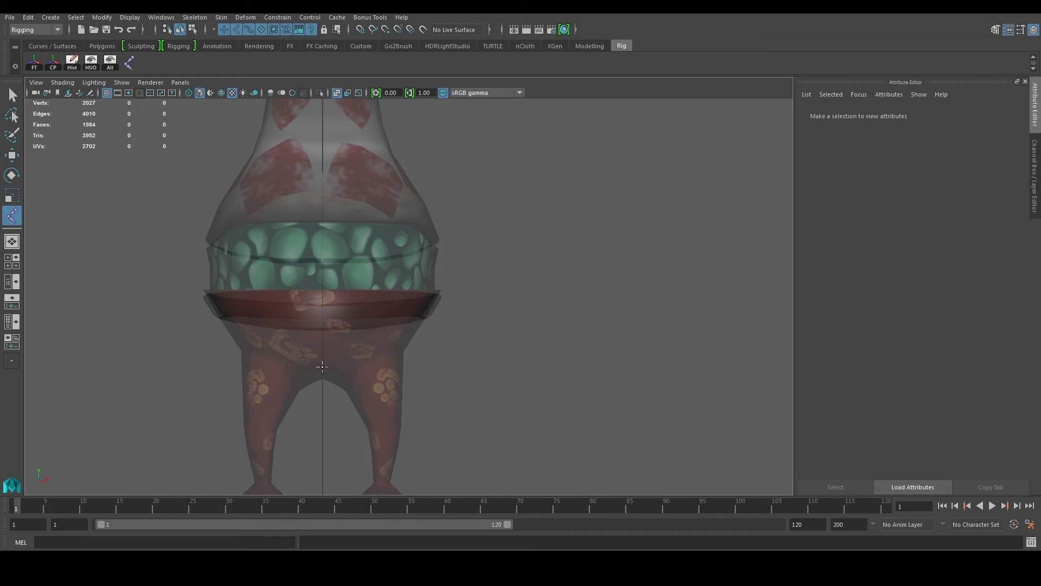
{"action": "left_click", "coordinate": [323, 368]}
{"action": "middle_click_drag", "start_coordinate": [330, 384], "coordinate": [334, 428], "text": "alt"}
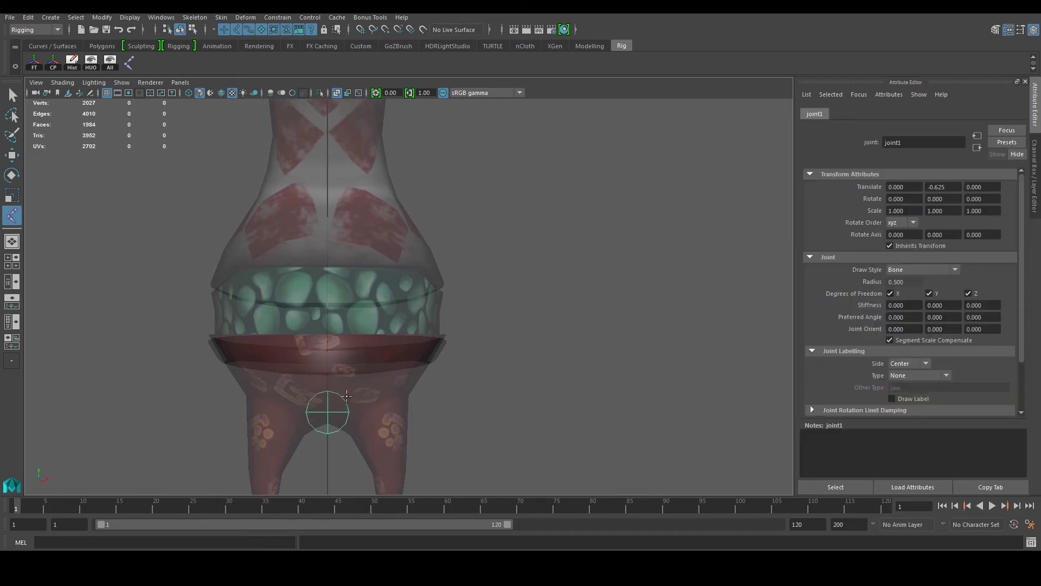
{"action": "key", "text": "ctrl+z"}
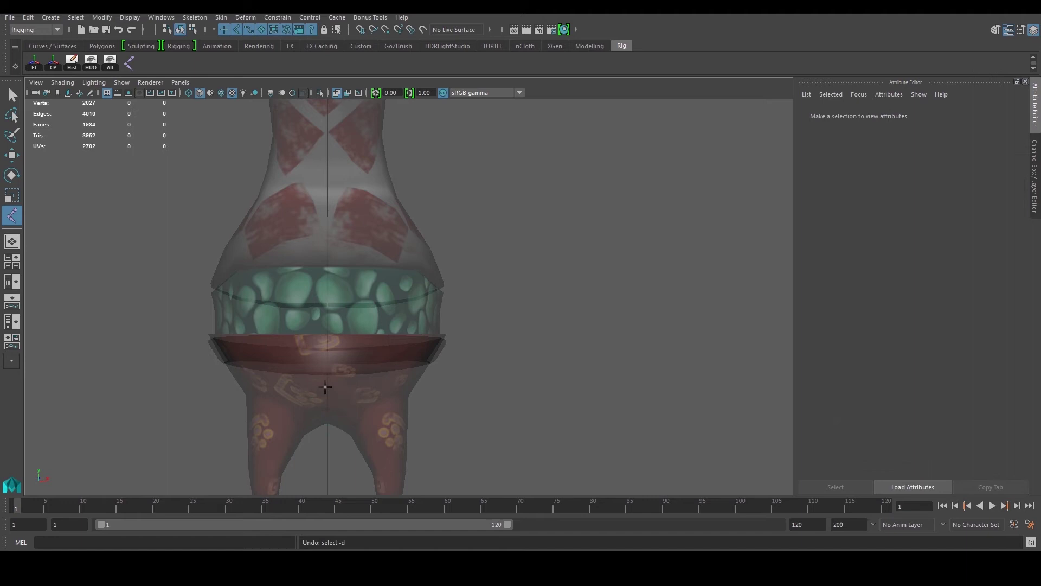
{"action": "left_click_drag", "start_coordinate": [324, 407], "coordinate": [330, 408]}
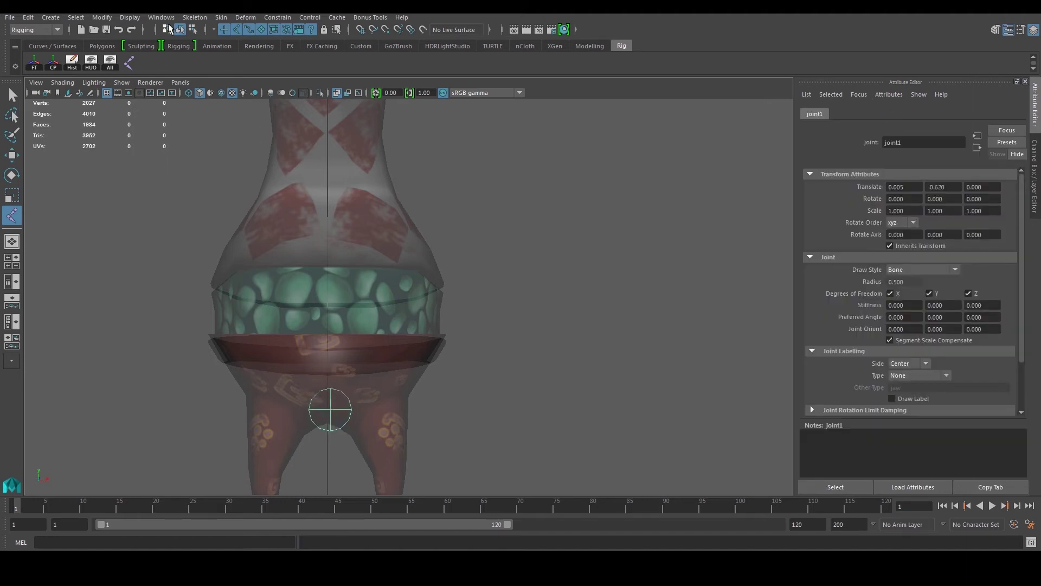
- Reduce the joint display scale so the joint is drawn smaller
{"action": "left_click", "coordinate": [161, 18]}
{"action": "mouse_move", "coordinate": [130, 17]}
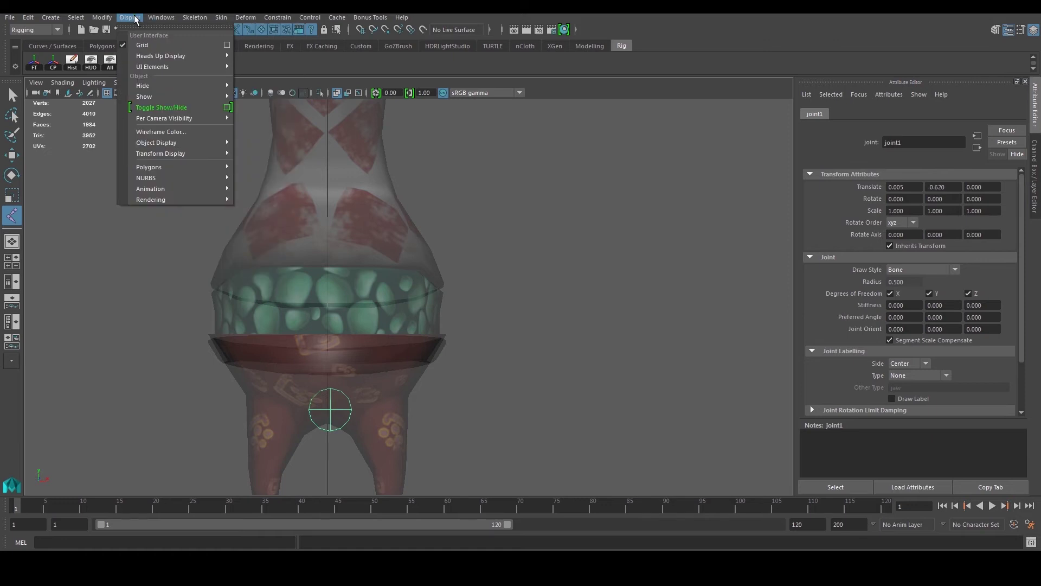
{"action": "mouse_move", "coordinate": [177, 191]}
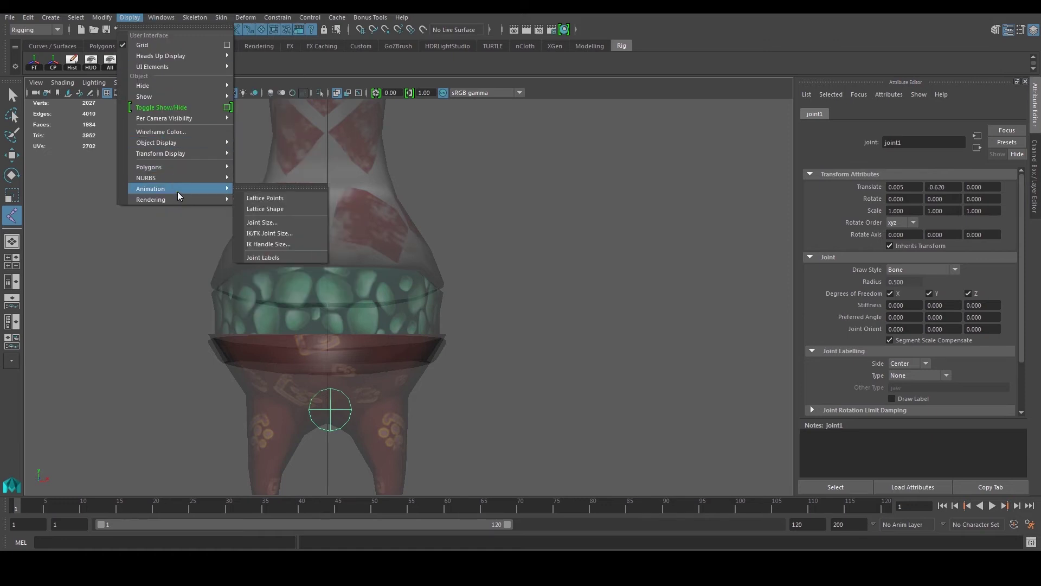
{"action": "left_click", "coordinate": [266, 222]}
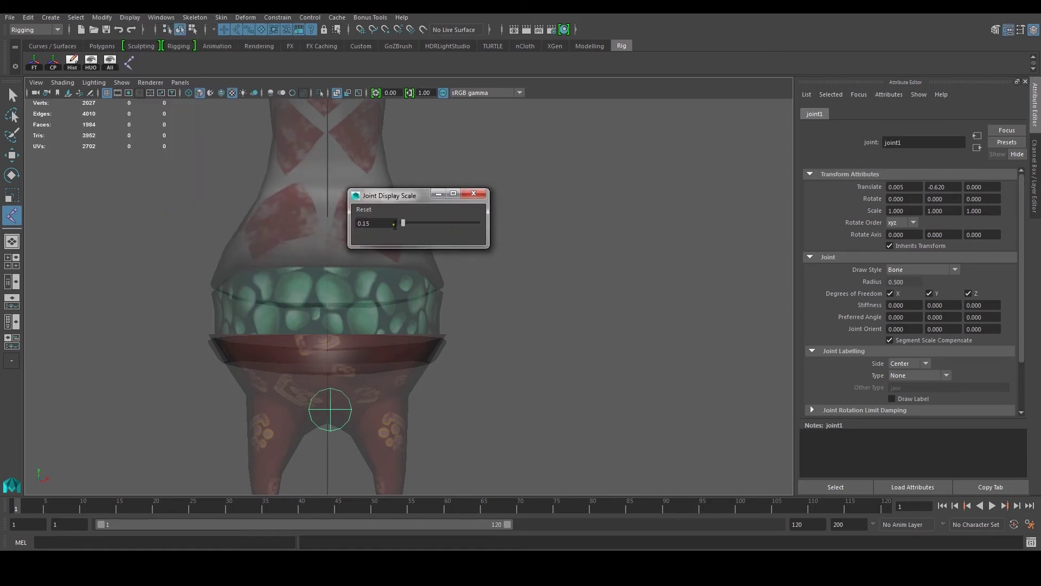
{"action": "key", "text": "Return"}
{"action": "left_click", "coordinate": [474, 194]}
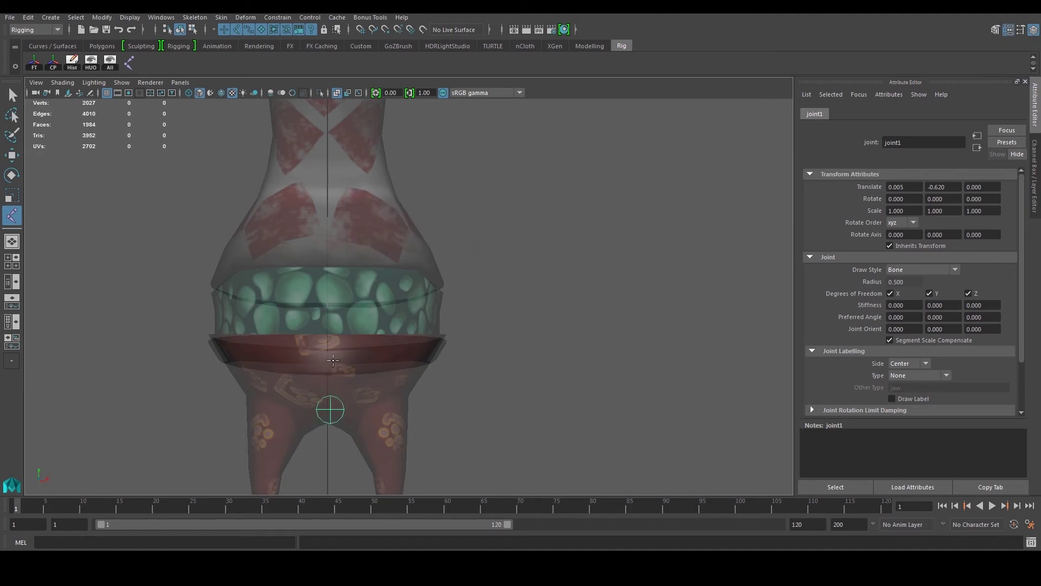
- Move the crotch joint sideways onto the centre line at X 0
{"action": "middle_click_drag", "start_coordinate": [333, 358], "coordinate": [333, 373], "text": "alt"}
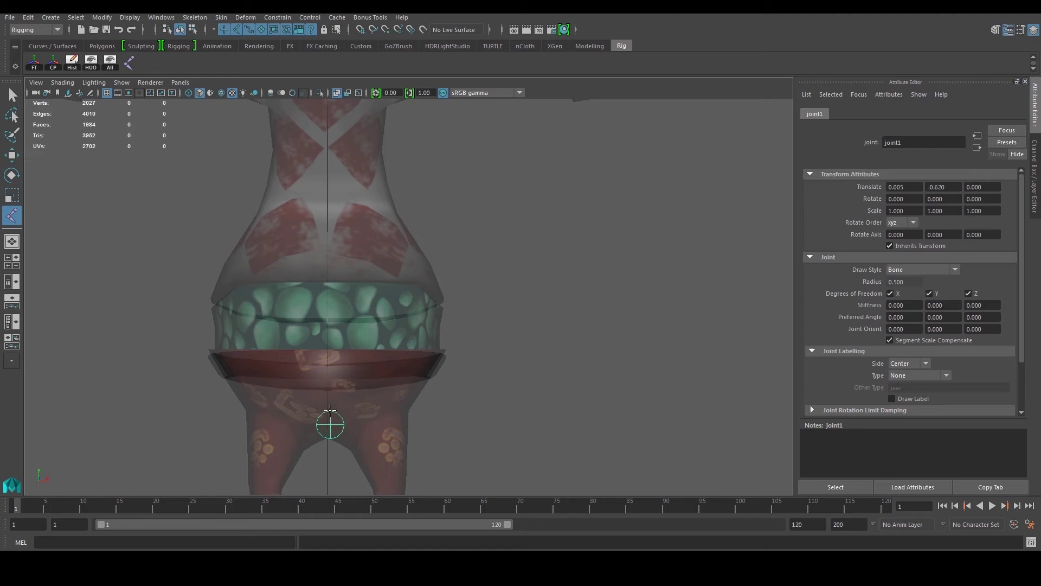
{"action": "key", "text": "w"}
{"action": "left_click_drag", "start_coordinate": [414, 431], "coordinate": [365, 432]}
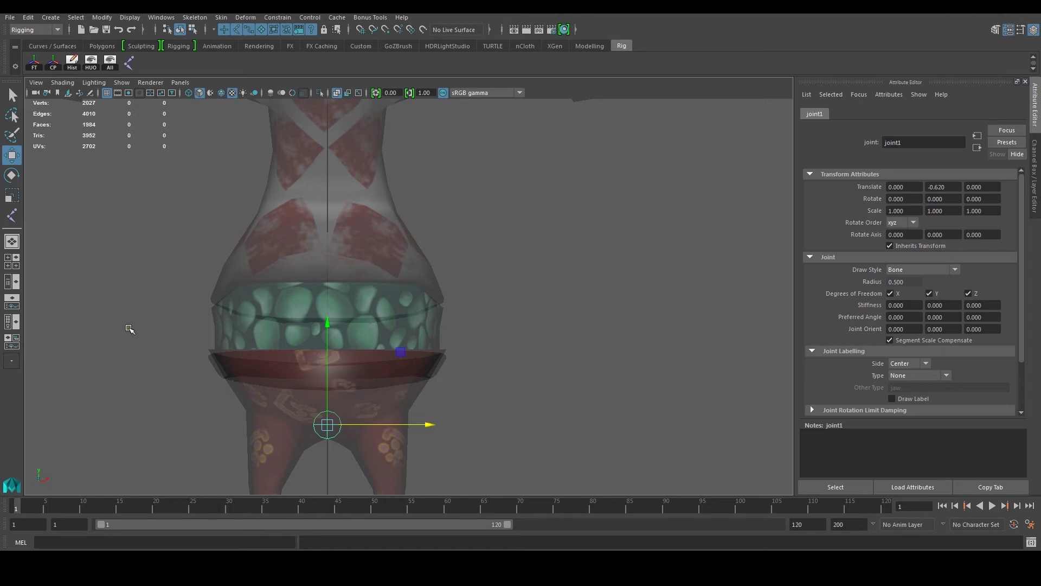
- Duplicate the joint four times up the torso's centre line, from the belt at Y -0.510 to the base of the neck at Y 0.053
{"action": "key", "text": "ctrl+d"}
{"action": "left_click_drag", "start_coordinate": [327, 324], "coordinate": [332, 263]}
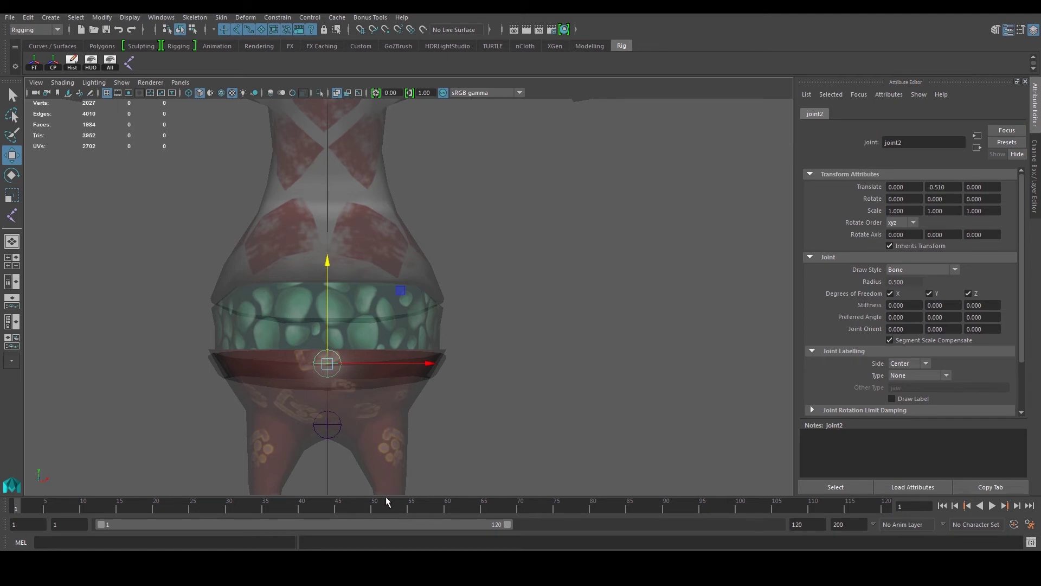
{"action": "middle_click_drag", "start_coordinate": [372, 340], "coordinate": [370, 383], "text": "alt"}
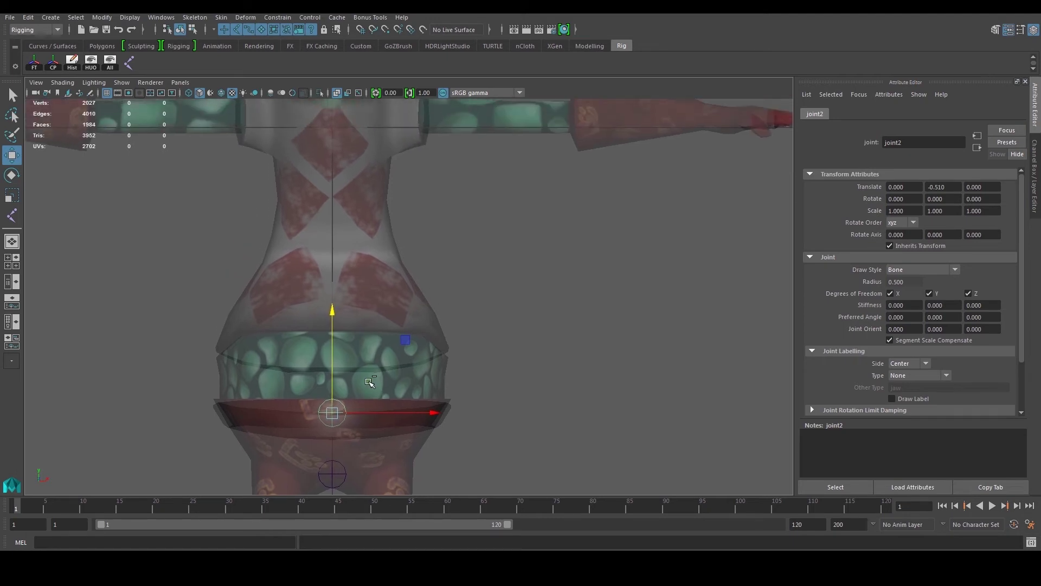
{"action": "key", "text": "ctrl+d"}
{"action": "left_click_drag", "start_coordinate": [333, 314], "coordinate": [348, 200]}
{"action": "middle_click_drag", "start_coordinate": [348, 200], "coordinate": [329, 291], "text": "alt"}
{"action": "key", "text": "Down"}
{"action": "left_click_drag", "start_coordinate": [335, 304], "coordinate": [349, 200]}
{"action": "middle_click_drag", "start_coordinate": [334, 192], "coordinate": [336, 255], "text": "alt"}
{"action": "key", "text": "Down"}
{"action": "left_click_drag", "start_coordinate": [335, 255], "coordinate": [349, 174]}
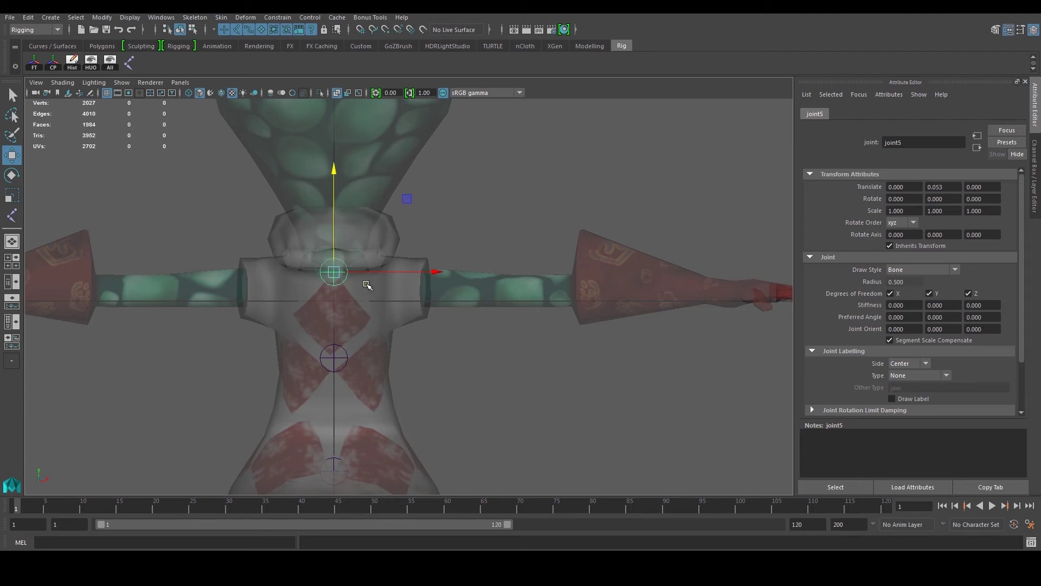
- Duplicate the top joint three times up the head's centre line, placing the copies at Y 0.223, 0.545 and 0.959
{"action": "middle_click_drag", "start_coordinate": [369, 282], "coordinate": [381, 330], "text": "alt"}
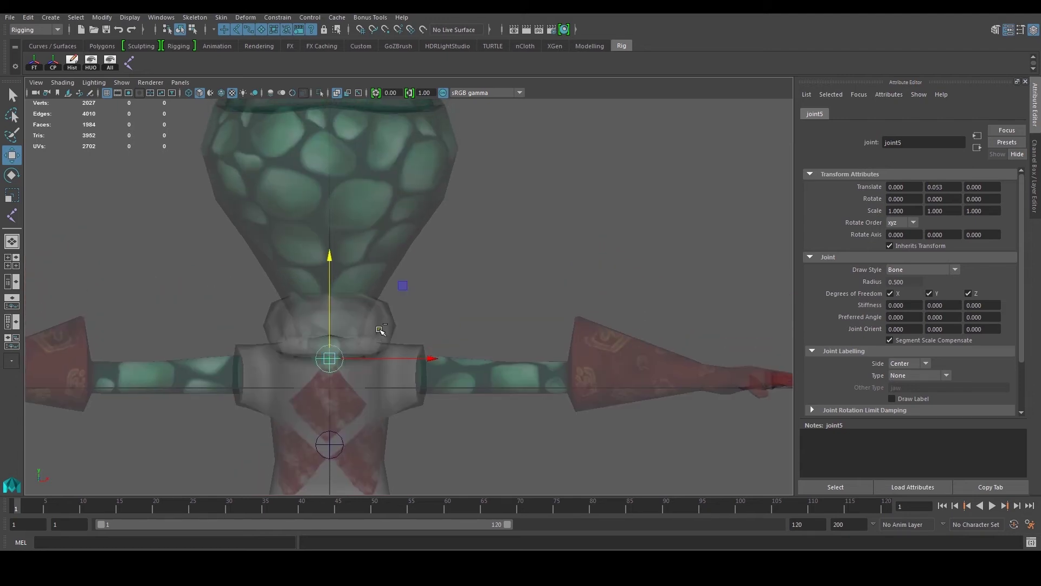
{"action": "key", "text": "ctrl+d"}
{"action": "left_click_drag", "start_coordinate": [332, 261], "coordinate": [337, 166]}
{"action": "middle_click_drag", "start_coordinate": [338, 167], "coordinate": [355, 335], "text": "alt"}
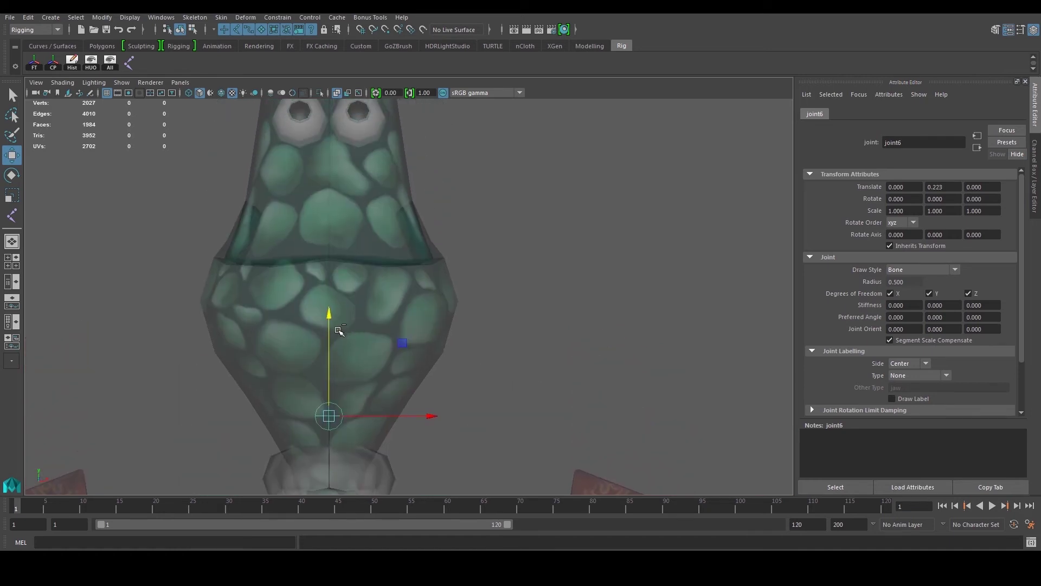
{"action": "key", "text": "ctrl+d"}
{"action": "left_click_drag", "start_coordinate": [340, 316], "coordinate": [359, 147]}
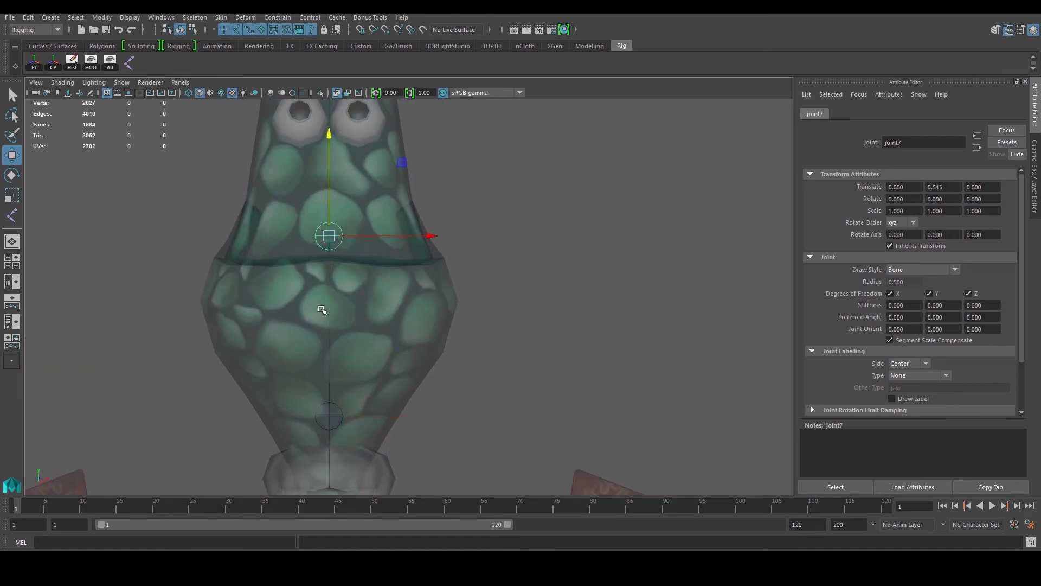
{"action": "middle_click_drag", "start_coordinate": [332, 295], "coordinate": [339, 424], "text": "alt"}
{"action": "key", "text": "ctrl+d"}
{"action": "left_click_drag", "start_coordinate": [335, 266], "coordinate": [347, 35]}
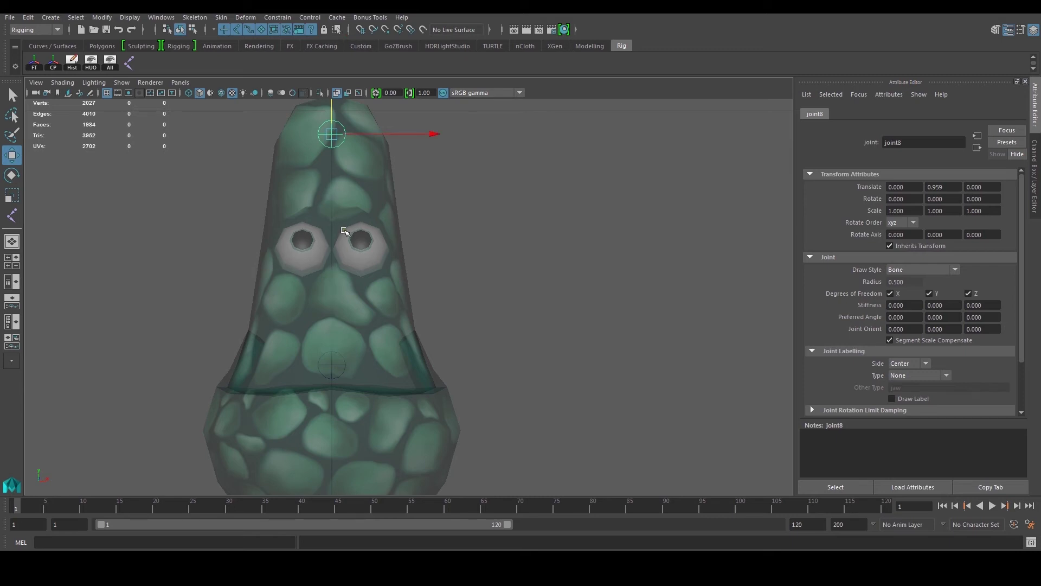
- In the side view, move the crotch joint back inside the pelvis to Y -0.597, Z -0.089
{"action": "key", "text": "a"}
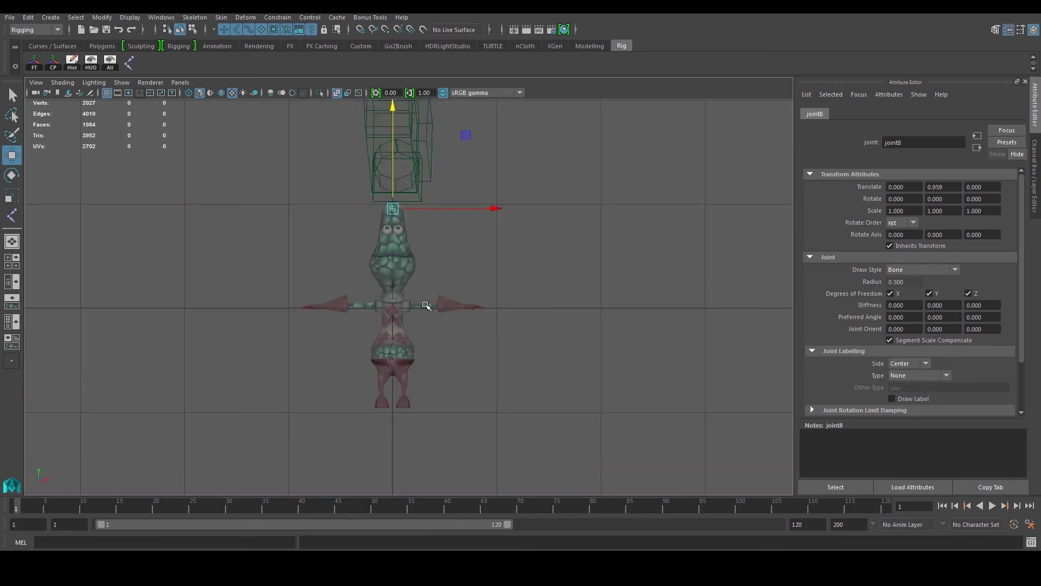
{"action": "scroll", "coordinate": [435, 350], "scroll_direction": "up", "scroll_amount": 1}
{"action": "key", "text": "space"}
{"action": "key", "text": "space"}
{"action": "scroll", "coordinate": [465, 298], "scroll_direction": "up", "scroll_amount": 1}
{"action": "key", "text": "6"}
{"action": "scroll", "coordinate": [442, 293], "scroll_direction": "up", "scroll_amount": 7}
{"action": "scroll", "coordinate": [442, 294], "scroll_direction": "up", "scroll_amount": 5}
{"action": "mouse_move", "coordinate": [414, 319]}
{"action": "middle_mouse_down", "text": "alt"}
{"action": "mouse_move", "coordinate": [406, 437]}
{"action": "mouse_move", "coordinate": [407, 301]}
{"action": "middle_mouse_up", "text": "alt"}
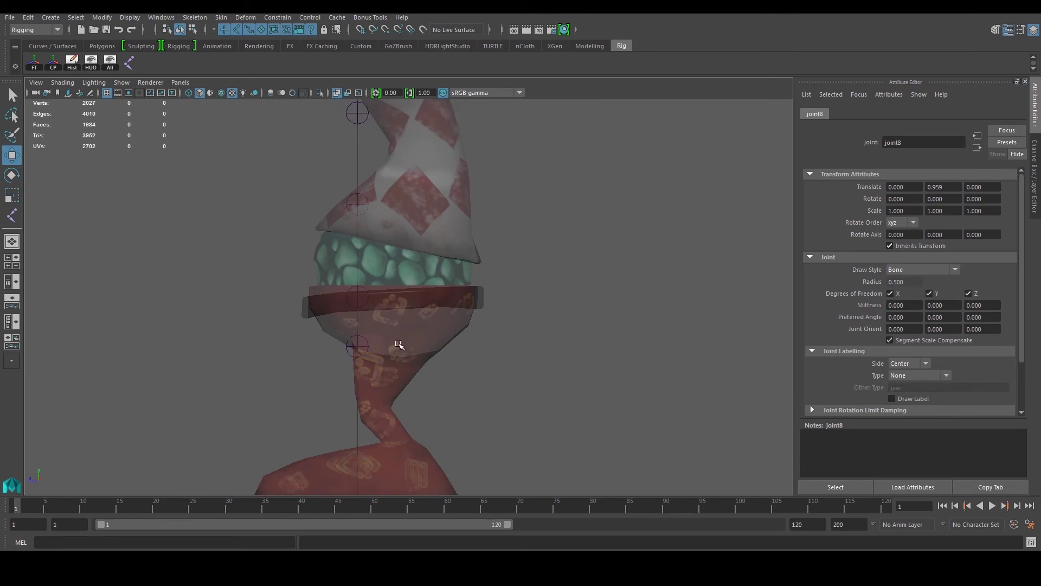
{"action": "left_click", "coordinate": [356, 352]}
{"action": "scroll", "coordinate": [353, 358], "scroll_direction": "up", "scroll_amount": 2}
{"action": "left_click", "coordinate": [342, 362]}
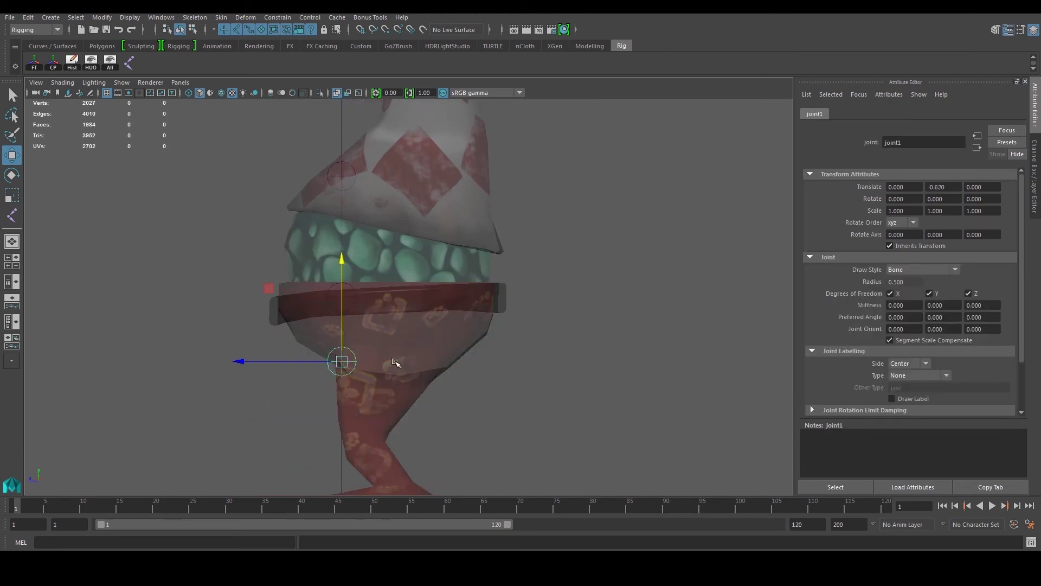
{"action": "left_click_drag", "start_coordinate": [345, 363], "coordinate": [399, 352]}
{"action": "middle_click_drag", "start_coordinate": [399, 351], "coordinate": [401, 434], "text": "alt"}
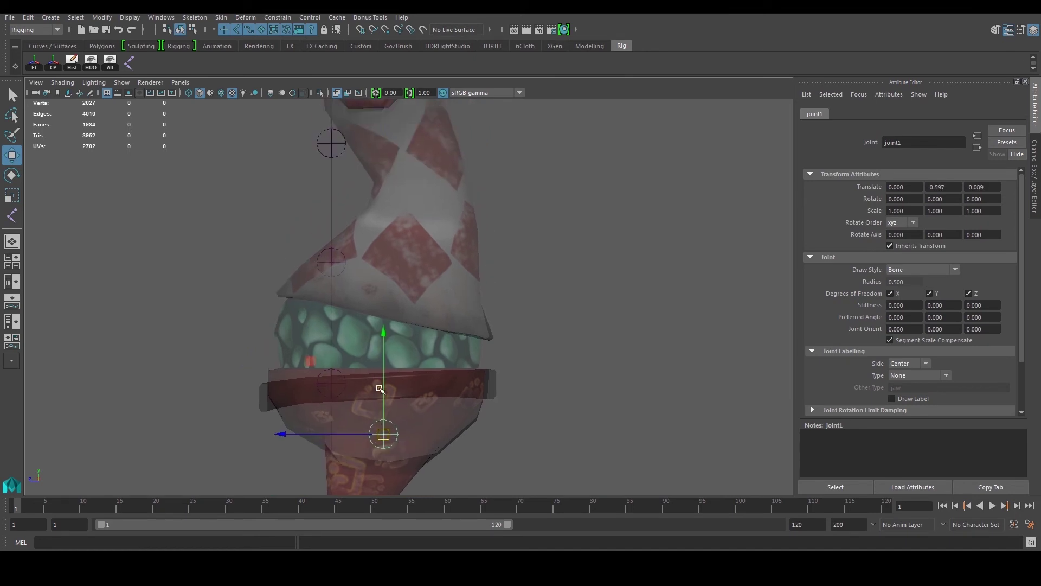
- Move the lower-torso joint to about Y -0.295, Z -0.127 and the chest joint to Y -0.104, Z -0.114
{"action": "left_click", "coordinate": [334, 264]}
{"action": "left_click_drag", "start_coordinate": [337, 264], "coordinate": [413, 260]}
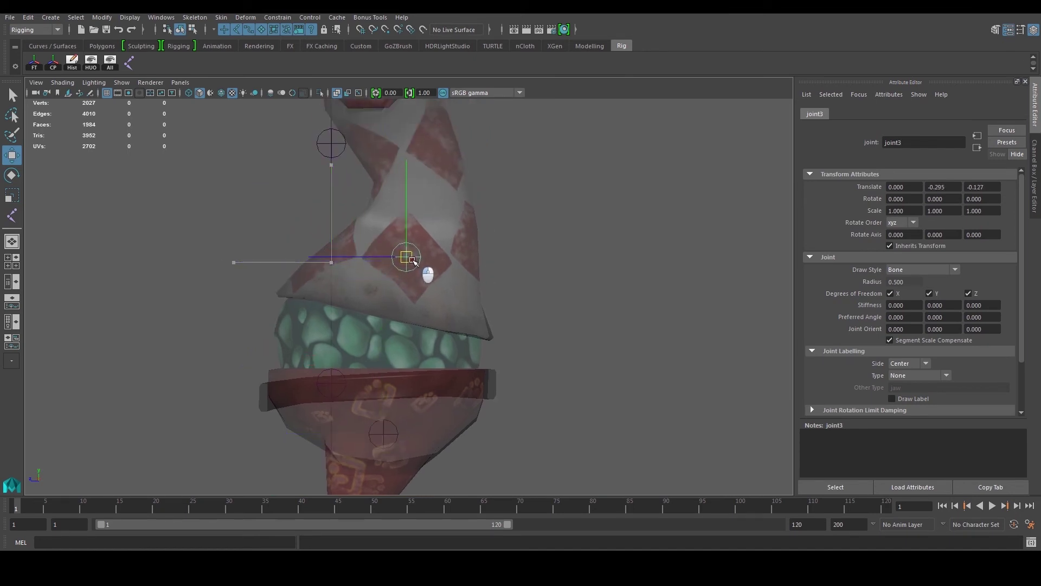
{"action": "middle_click_drag", "start_coordinate": [413, 260], "coordinate": [404, 389], "text": "alt"}
{"action": "left_click_drag", "start_coordinate": [308, 256], "coordinate": [403, 286]}
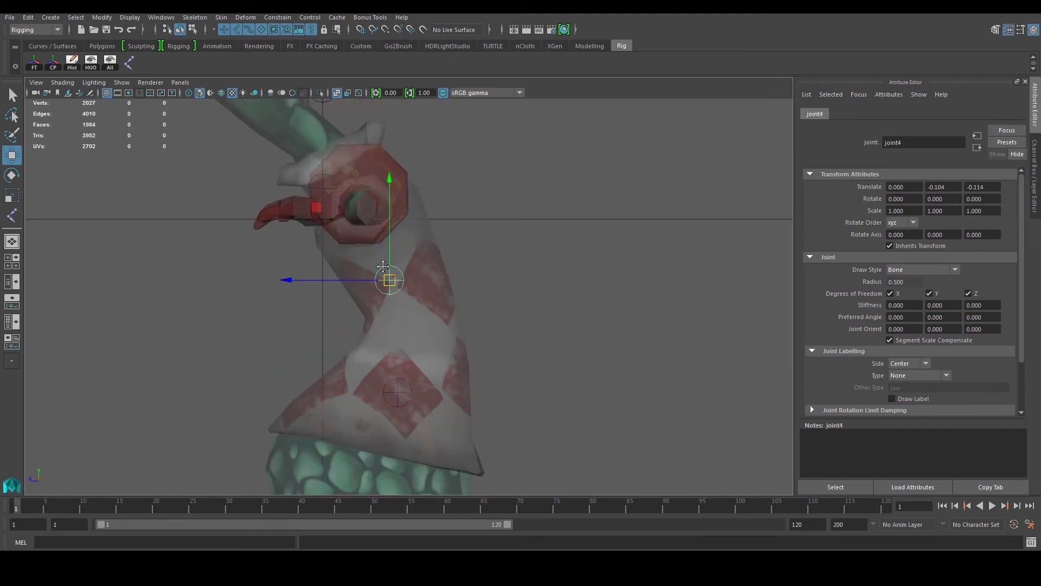
{"action": "middle_click_drag", "start_coordinate": [384, 260], "coordinate": [386, 373], "text": "alt"}
- Move the neck-base joint to Y 0.073, Z -0.035 and shift the joint above it forward into the neck
{"action": "left_click", "coordinate": [336, 293]}
{"action": "left_click_drag", "start_coordinate": [337, 292], "coordinate": [350, 284]}
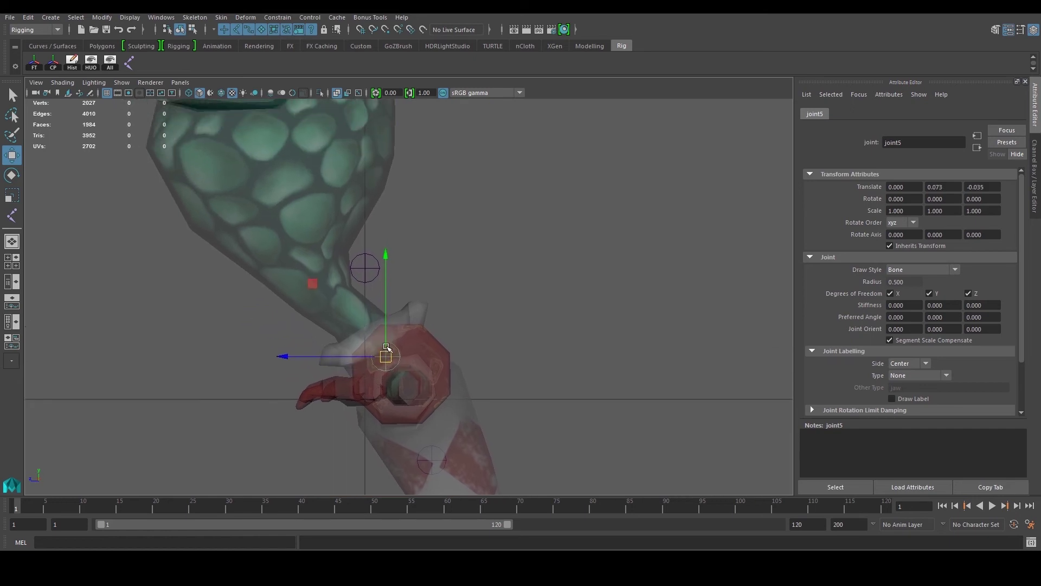
{"action": "left_click", "coordinate": [365, 269]}
{"action": "left_click_drag", "start_coordinate": [364, 268], "coordinate": [319, 290]}
{"action": "middle_click_drag", "start_coordinate": [317, 265], "coordinate": [353, 414], "text": "alt"}
- Place the mid-head joint behind the mouth corner and move the head-top joint to about Y 0.949, Z -0.074
{"action": "left_click_drag", "start_coordinate": [320, 328], "coordinate": [362, 258]}
{"action": "middle_click_drag", "start_coordinate": [274, 297], "coordinate": [334, 398], "text": "alt"}
{"action": "middle_click_drag", "start_coordinate": [359, 274], "coordinate": [338, 356], "text": "alt"}
{"action": "left_click_drag", "start_coordinate": [341, 278], "coordinate": [423, 211]}
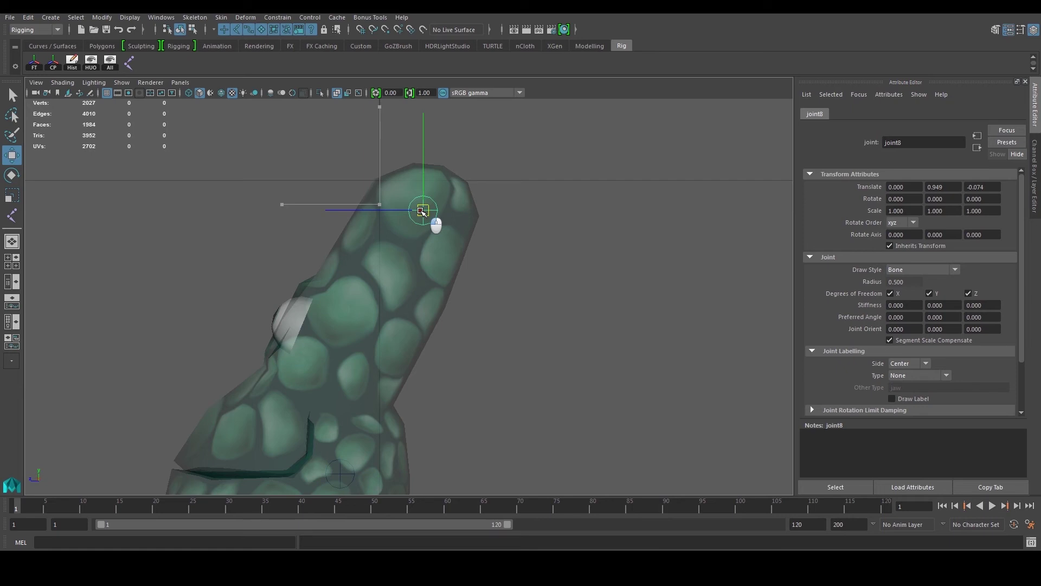
- Check the side-view placement of the joints along the head, neck and torso
{"action": "middle_click_drag", "start_coordinate": [367, 371], "coordinate": [387, 231], "text": "alt"}
{"action": "scroll", "coordinate": [386, 281], "scroll_direction": "down", "scroll_amount": 10}
{"action": "scroll", "coordinate": [395, 307], "scroll_direction": "up", "scroll_amount": 3}
{"action": "scroll", "coordinate": [398, 307], "scroll_direction": "up", "scroll_amount": 10}
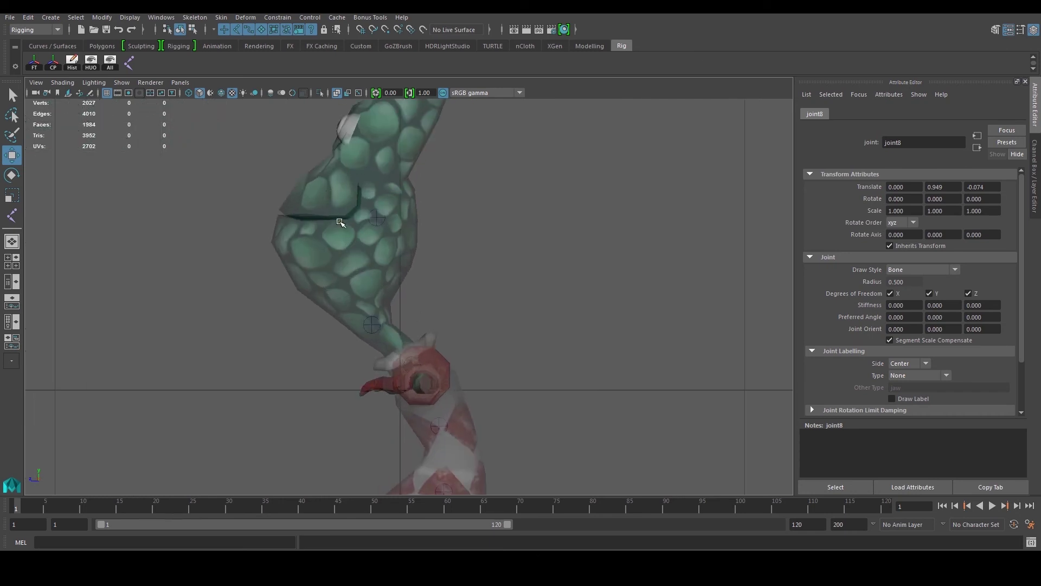
{"action": "middle_click_drag", "start_coordinate": [341, 195], "coordinate": [338, 246], "text": "alt"}
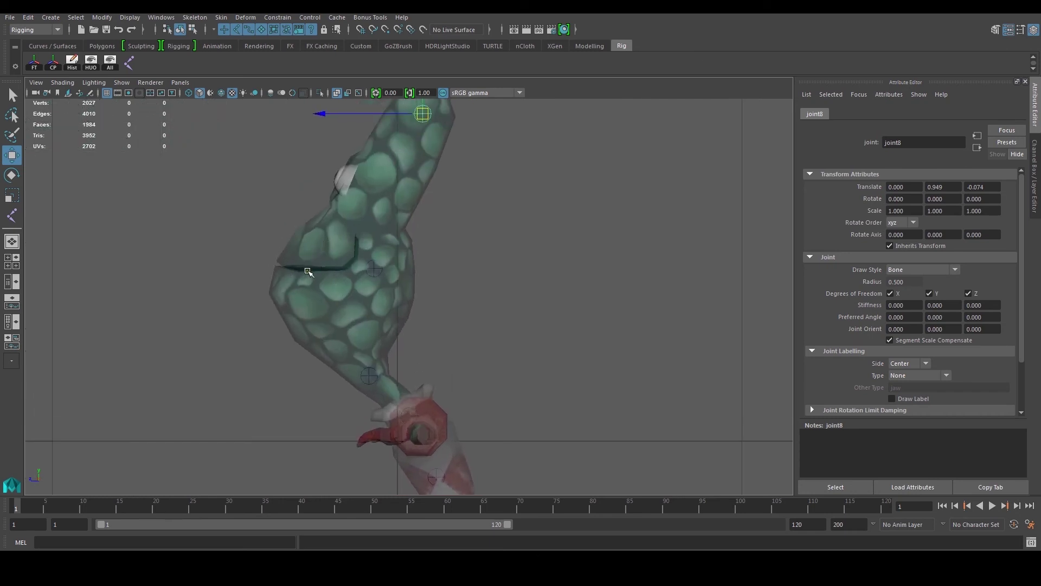
{"action": "middle_click_drag", "start_coordinate": [377, 287], "coordinate": [372, 299], "text": "alt"}
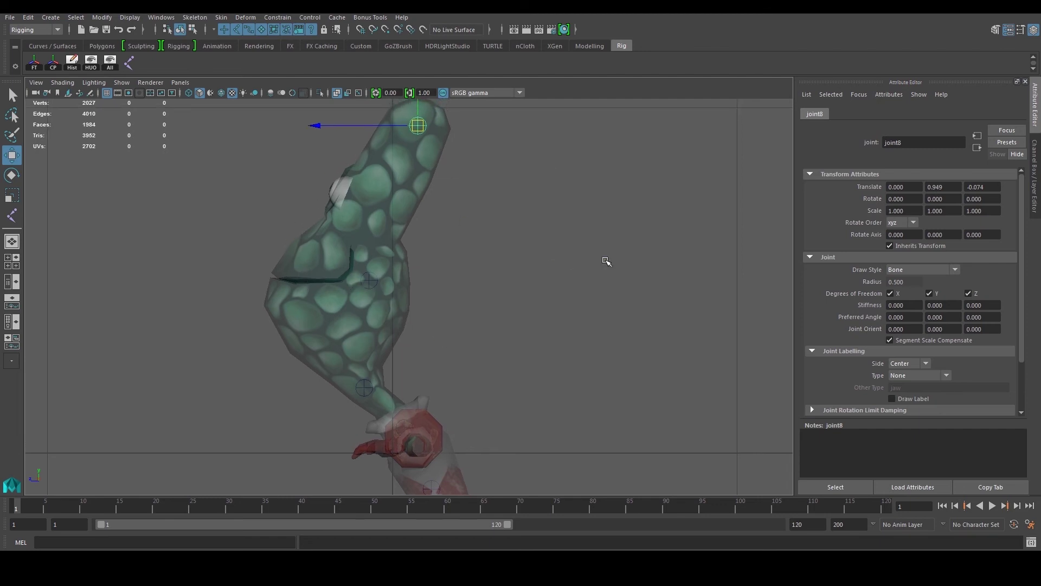
{"action": "middle_click_drag", "start_coordinate": [502, 350], "coordinate": [483, 362], "text": "alt"}
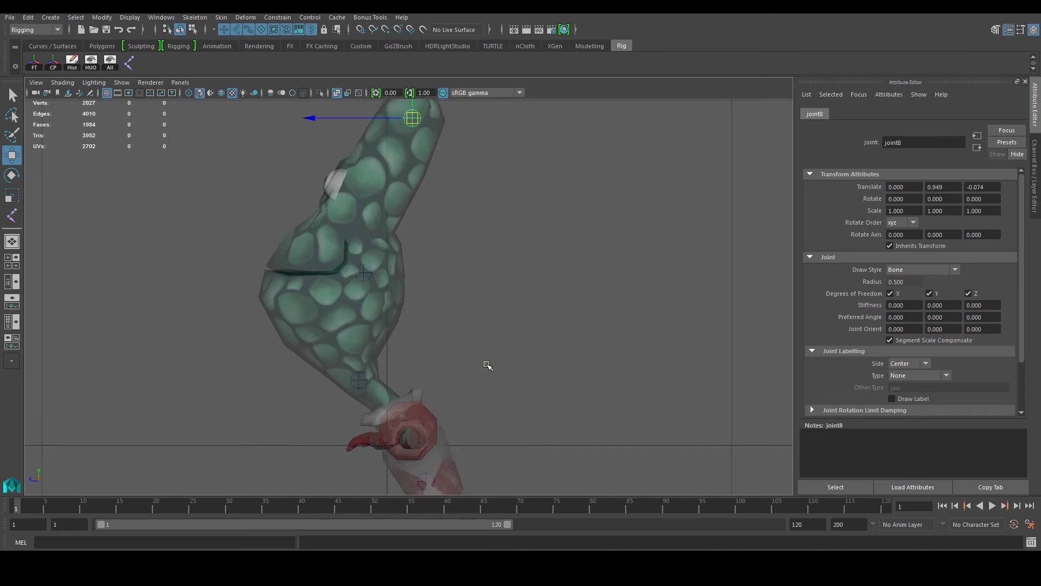
{"action": "middle_click_drag", "start_coordinate": [445, 406], "coordinate": [450, 322], "text": "alt"}
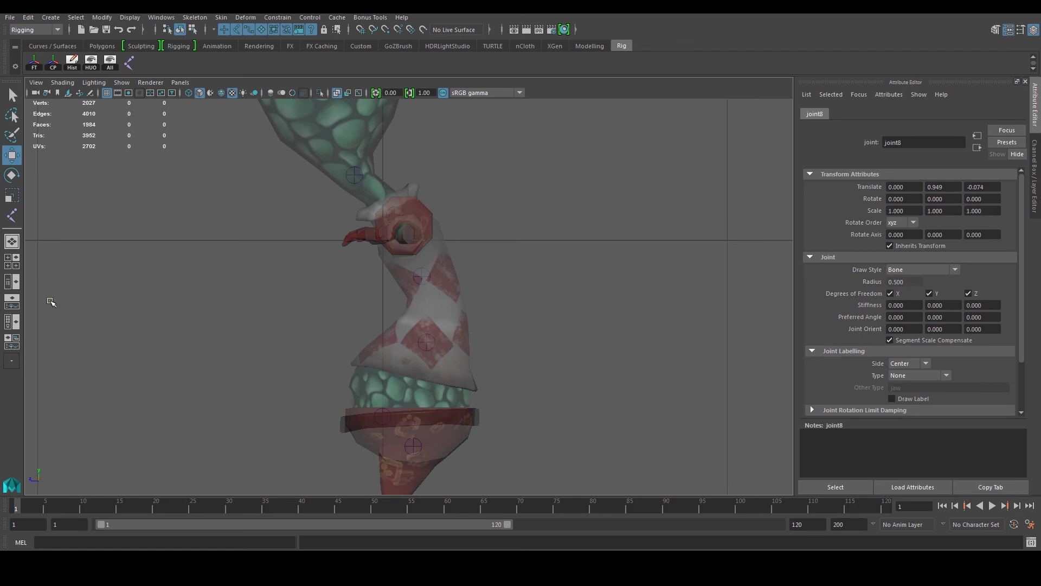
- Show the Outliner beside the perspective view and turn on X-Ray shading to see the joints inside the character
{"action": "left_click", "coordinate": [9, 288]}
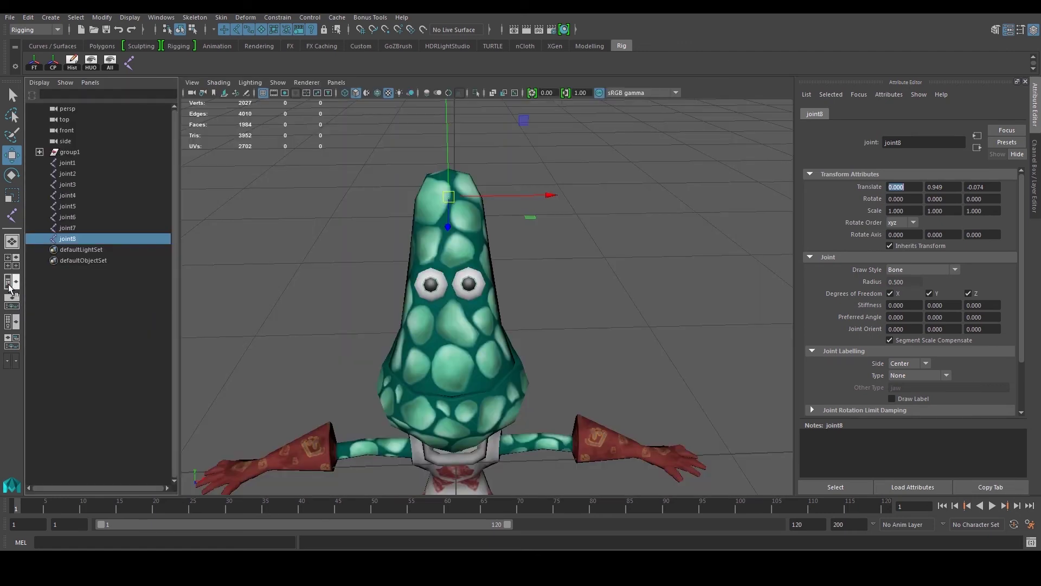
{"action": "left_click", "coordinate": [61, 163]}
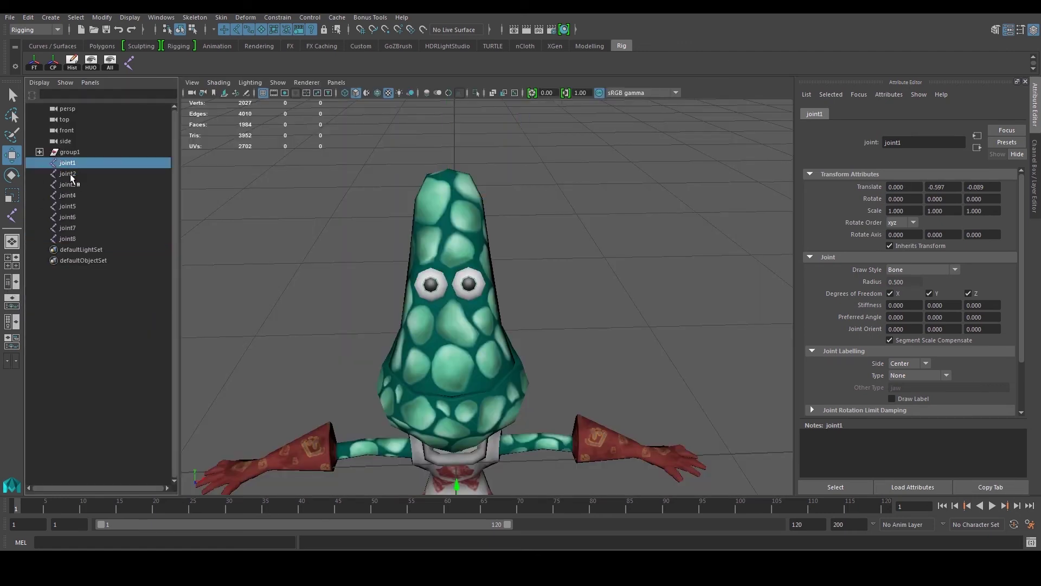
{"action": "left_click", "coordinate": [72, 174]}
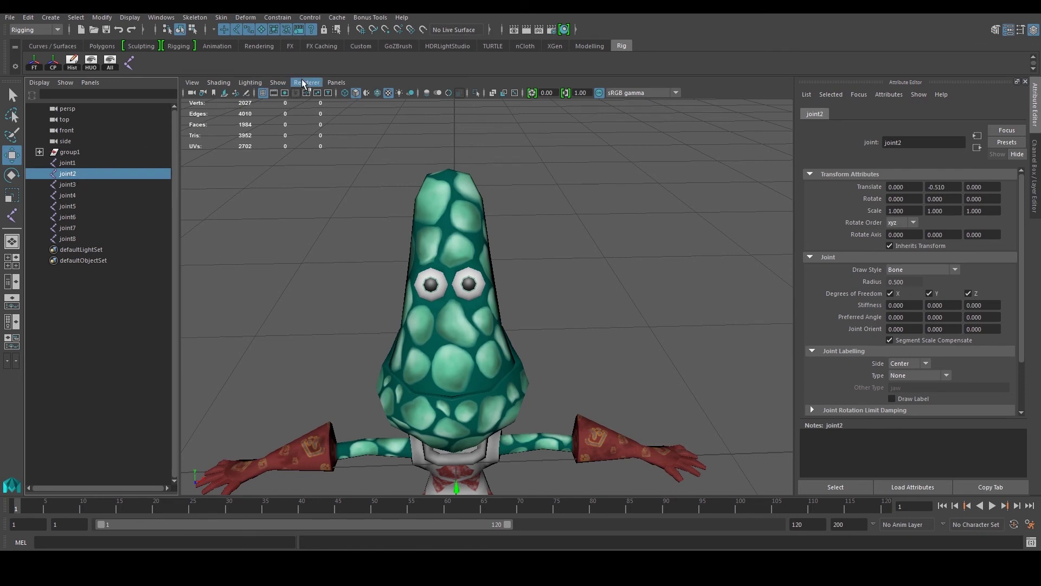
{"action": "left_click", "coordinate": [225, 83]}
{"action": "left_click", "coordinate": [238, 205]}
{"action": "scroll", "coordinate": [488, 348], "scroll_direction": "down", "scroll_amount": 3}
{"action": "middle_click_drag", "start_coordinate": [515, 450], "coordinate": [511, 346], "text": "alt"}
{"action": "scroll", "coordinate": [511, 346], "scroll_direction": "up", "scroll_amount": 3}
{"action": "left_click", "coordinate": [562, 411]}
{"action": "left_click_drag", "start_coordinate": [562, 413], "coordinate": [515, 404], "text": "alt"}
{"action": "left_click_drag", "start_coordinate": [462, 362], "coordinate": [454, 363], "text": "alt"}
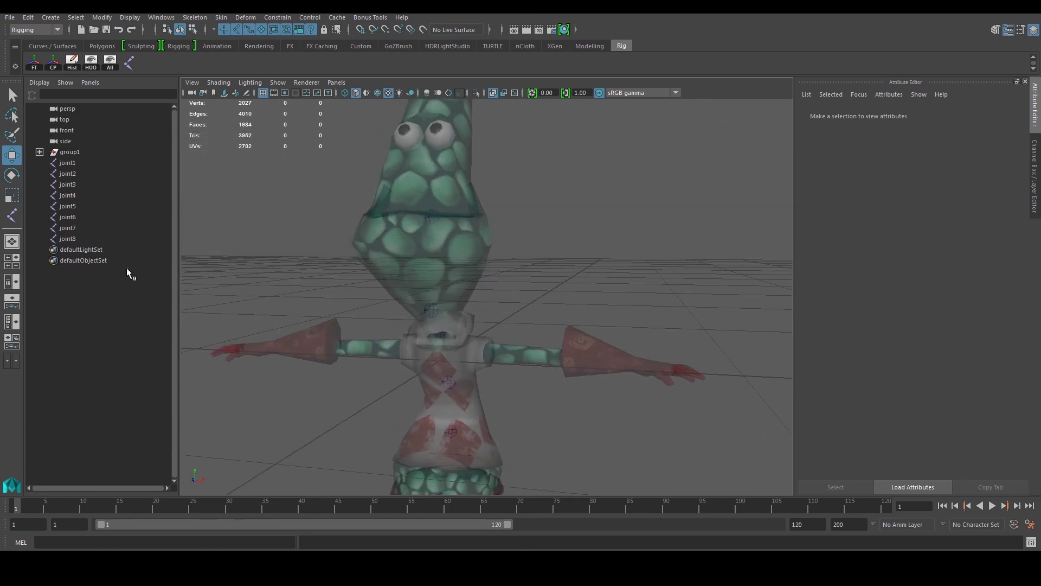
- In the side view, move the belt joint joint2 up into the belly to Y -0.433, Z -0.009
{"action": "left_click", "coordinate": [69, 163]}
{"action": "middle_click_drag", "start_coordinate": [443, 383], "coordinate": [444, 224], "text": "alt"}
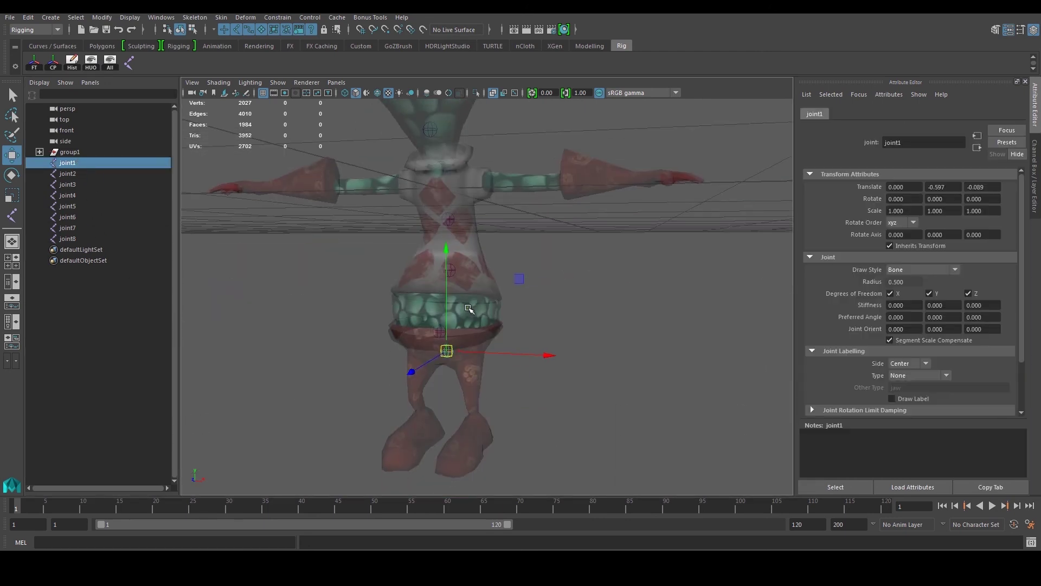
{"action": "scroll", "coordinate": [465, 309], "scroll_direction": "up", "scroll_amount": 4}
{"action": "left_click_drag", "start_coordinate": [473, 318], "coordinate": [374, 306], "text": "alt"}
{"action": "left_click", "coordinate": [408, 353]}
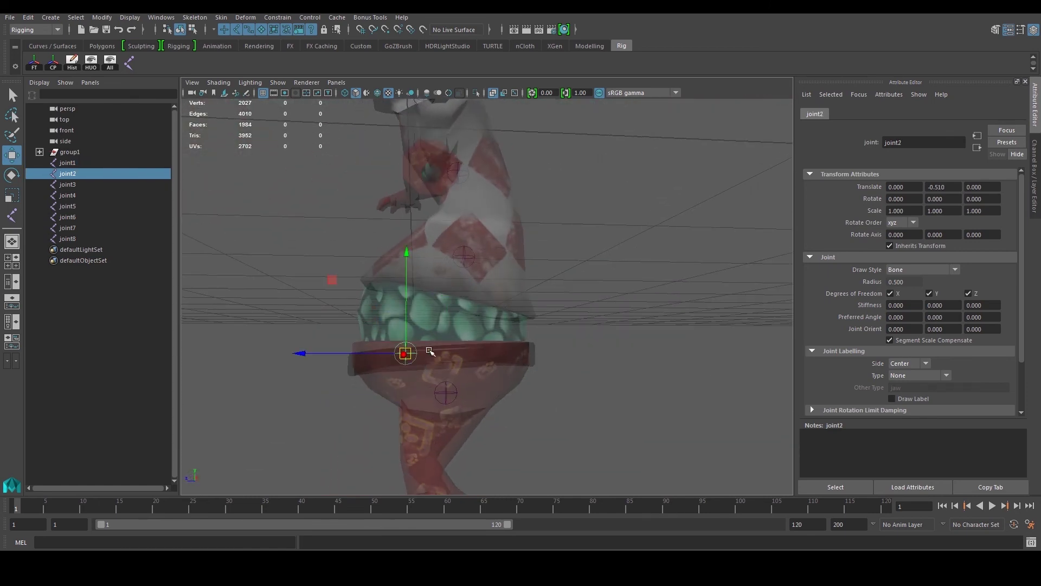
{"action": "key", "text": "space"}
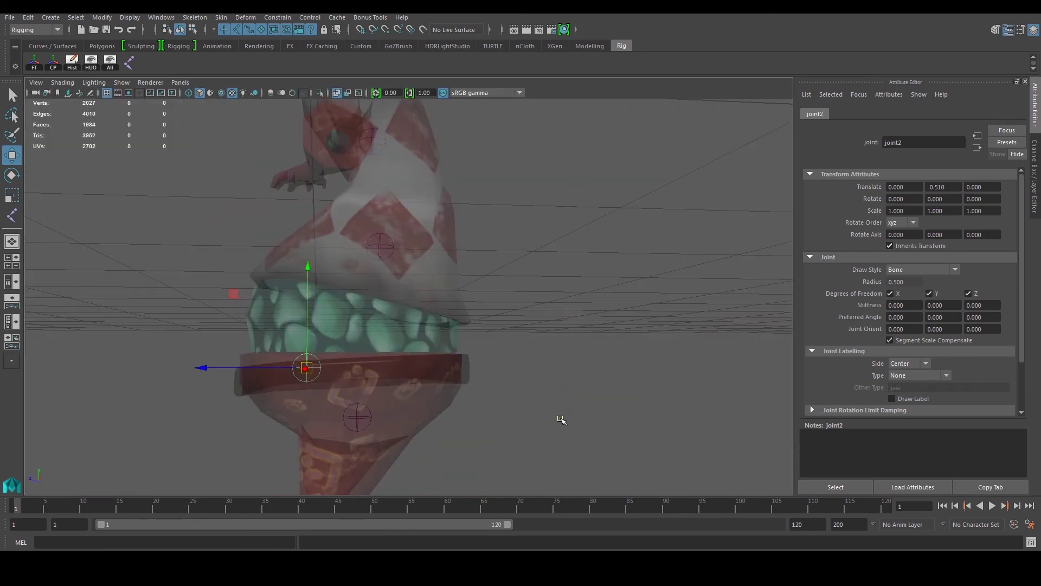
{"action": "left_click", "coordinate": [12, 261]}
{"action": "key", "text": "space"}
{"action": "key", "text": "f"}
{"action": "left_click_drag", "start_coordinate": [379, 320], "coordinate": [383, 271]}
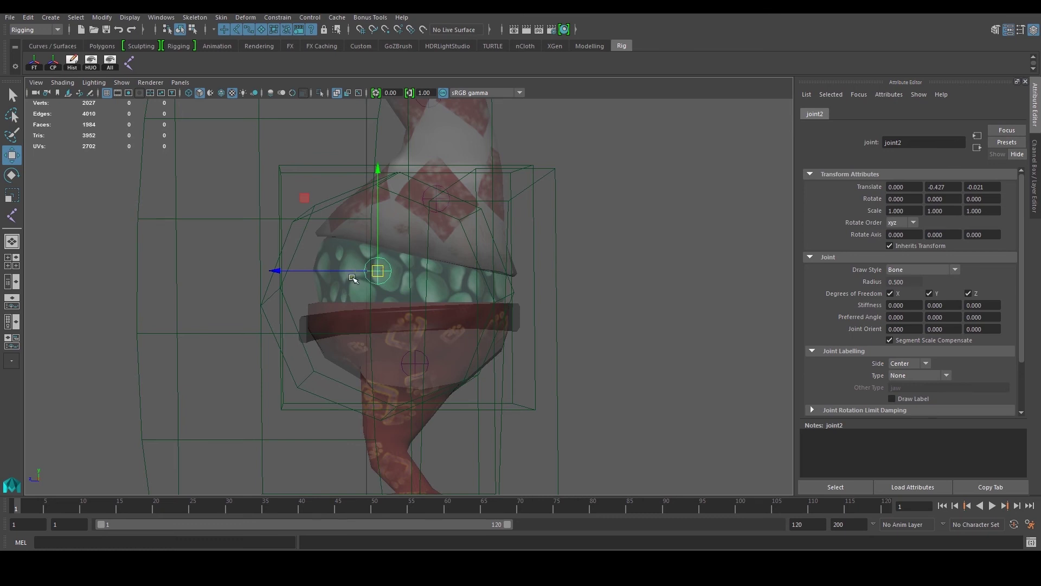
{"action": "middle_click_drag", "start_coordinate": [366, 301], "coordinate": [360, 351], "text": "alt"}
{"action": "left_click_drag", "start_coordinate": [374, 324], "coordinate": [373, 333]}
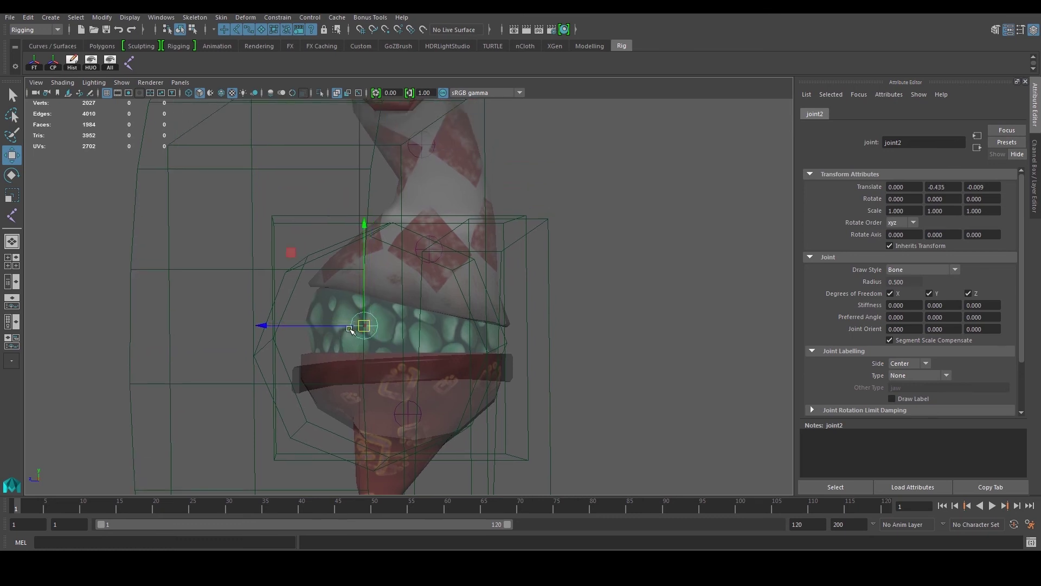
{"action": "middle_click_drag", "start_coordinate": [370, 321], "coordinate": [362, 377], "text": "alt"}
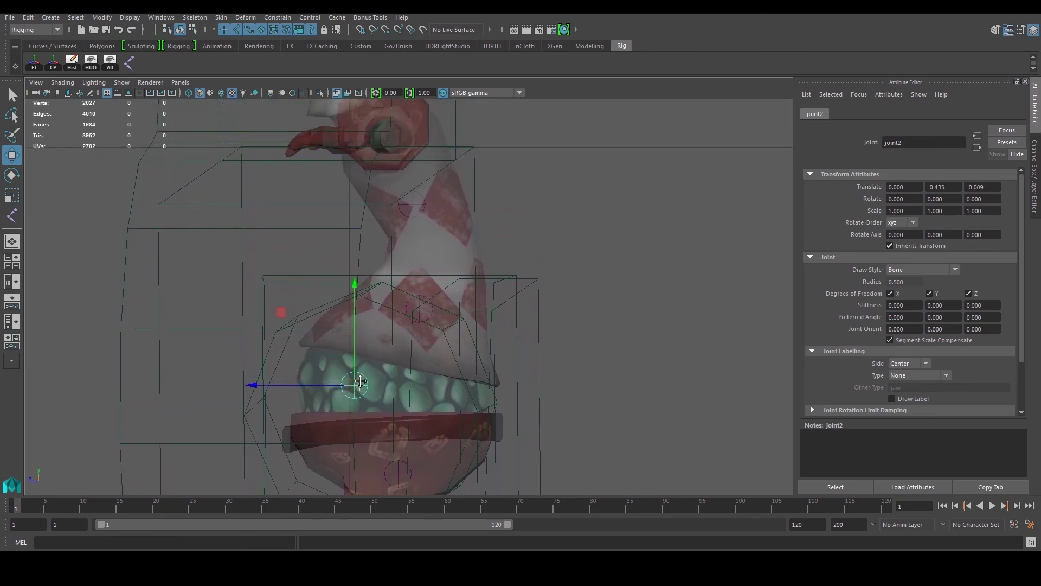
{"action": "left_click_drag", "start_coordinate": [358, 396], "coordinate": [367, 400]}
- Return to the perspective view with the Outliner and select the crotch joint joint1
{"action": "key", "text": "space"}
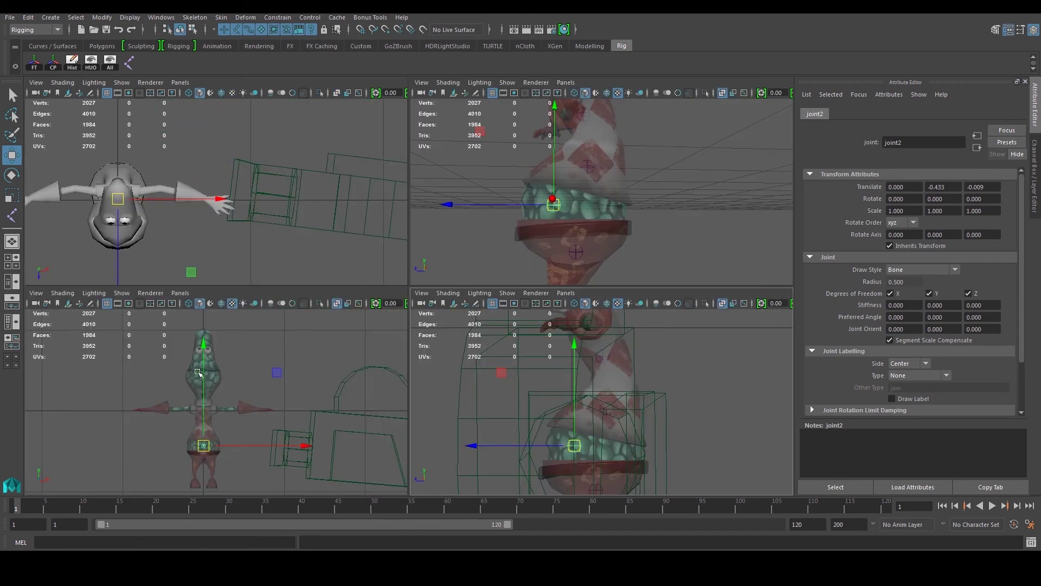
{"action": "key", "text": "space"}
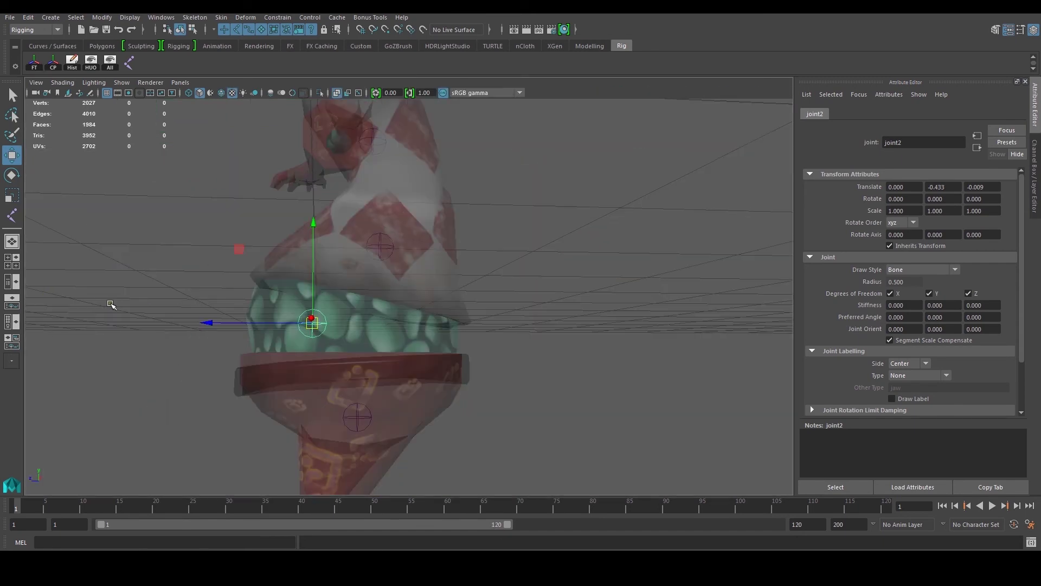
{"action": "left_click", "coordinate": [15, 287]}
{"action": "left_click_drag", "start_coordinate": [289, 238], "coordinate": [415, 219], "text": "alt"}
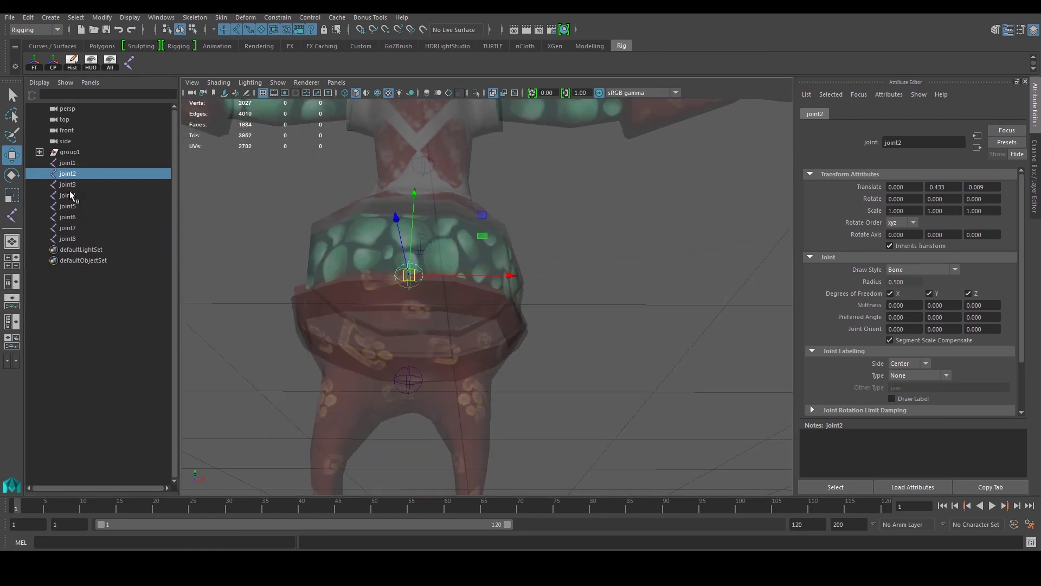
{"action": "left_click", "coordinate": [69, 162]}
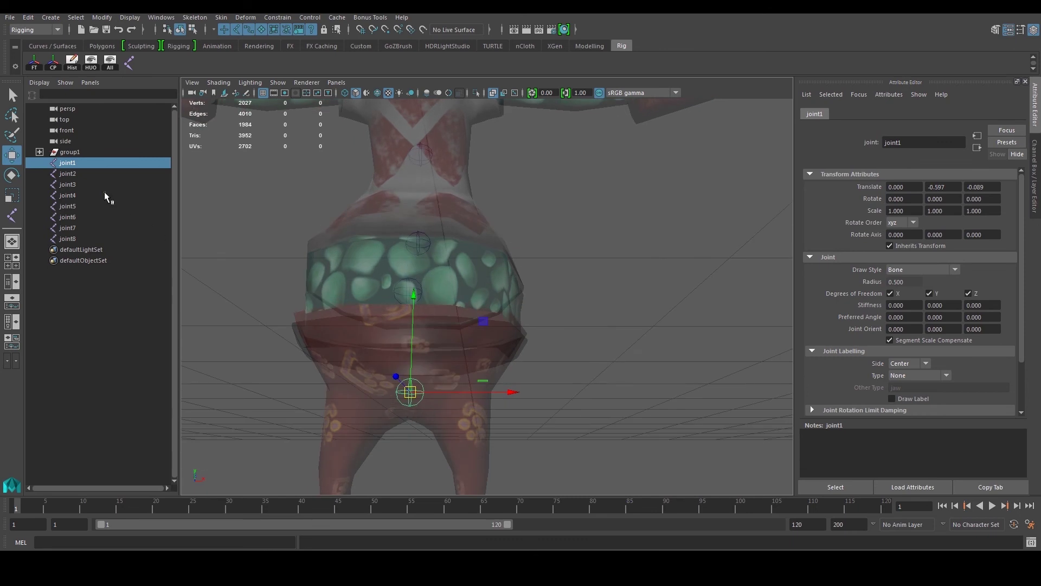
- Draw a test chain of five connected joints on the ground beside the character with the Joint tool
{"action": "left_click", "coordinate": [129, 63]}
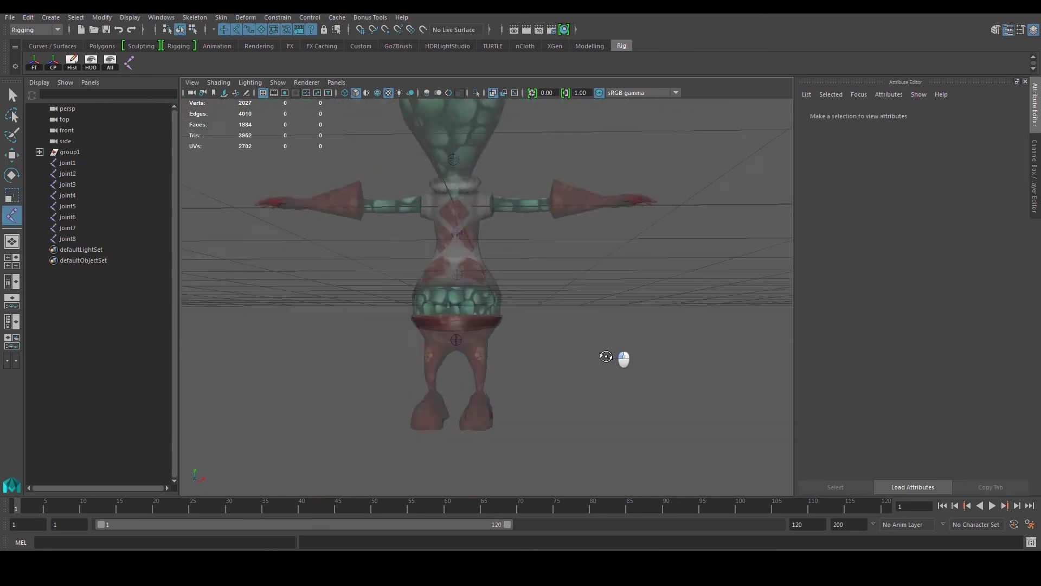
{"action": "left_click_drag", "start_coordinate": [607, 356], "coordinate": [596, 386], "text": "alt"}
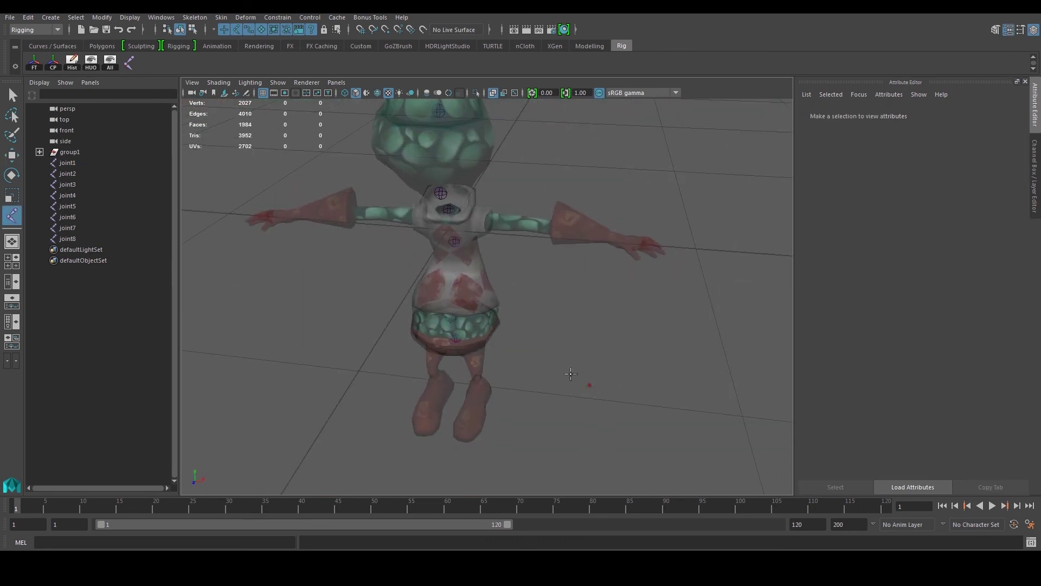
{"action": "left_click", "coordinate": [572, 375]}
{"action": "left_click", "coordinate": [605, 339]}
{"action": "left_click", "coordinate": [676, 274]}
{"action": "left_click", "coordinate": [656, 230]}
{"action": "left_click", "coordinate": [626, 175]}
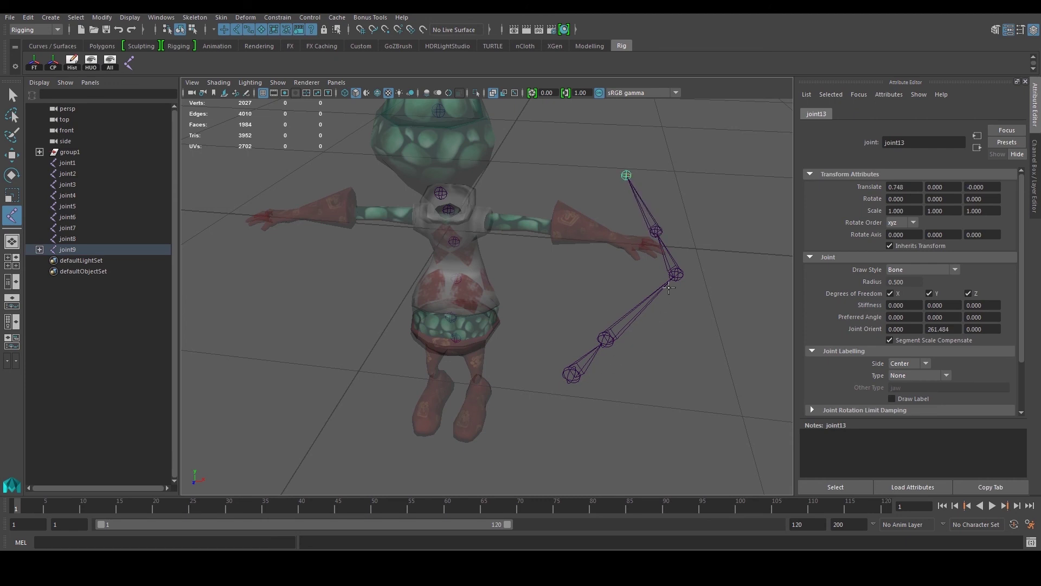
- Select the test chain's root joint, step down to its child, and delete the whole chain
{"action": "key", "text": "w"}
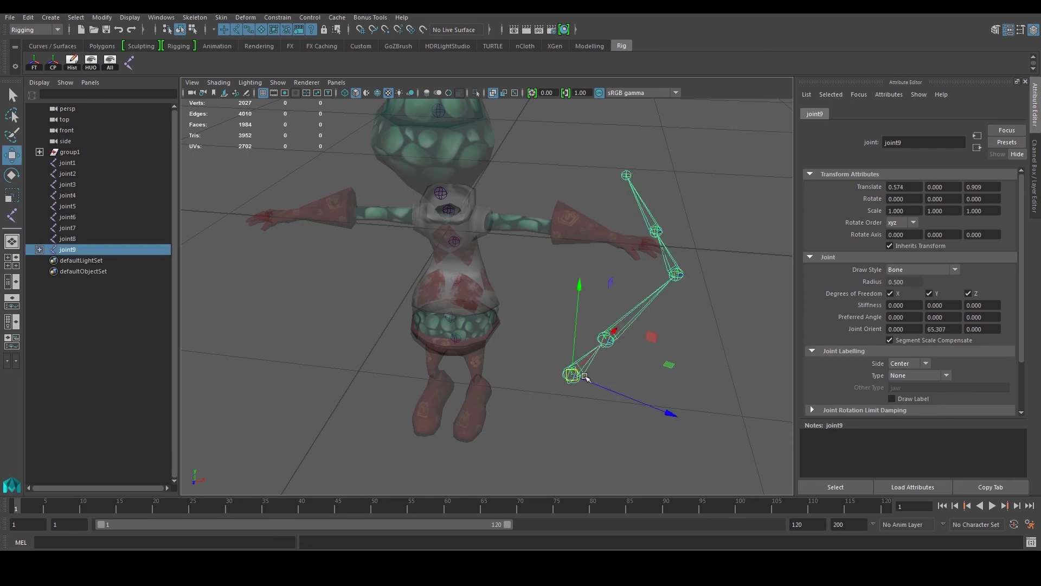
{"action": "left_click_drag", "start_coordinate": [576, 381], "coordinate": [570, 400], "text": "alt"}
{"action": "left_click", "coordinate": [569, 400]}
{"action": "left_click", "coordinate": [491, 428]}
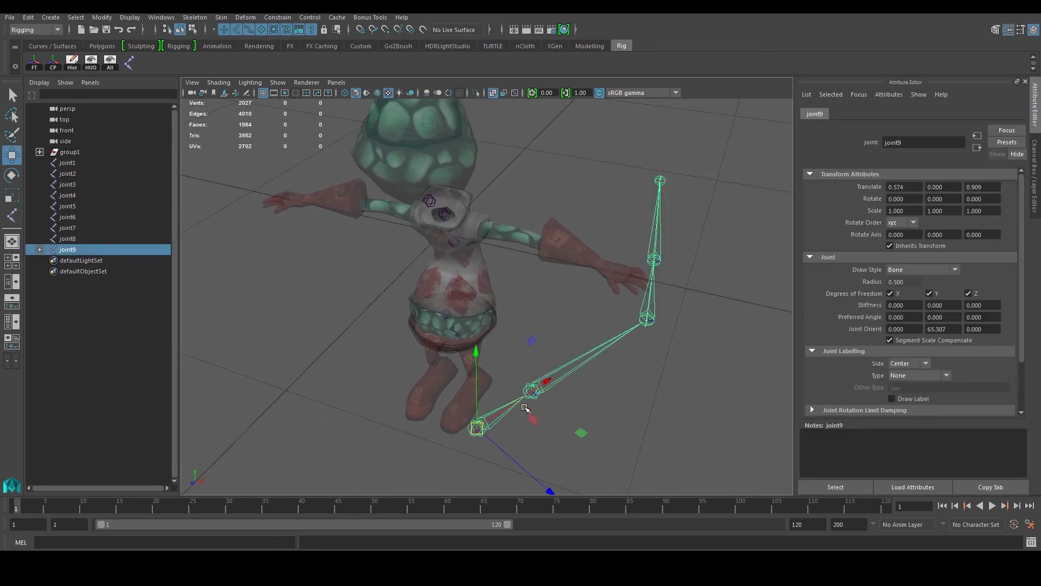
{"action": "key", "text": "Down"}
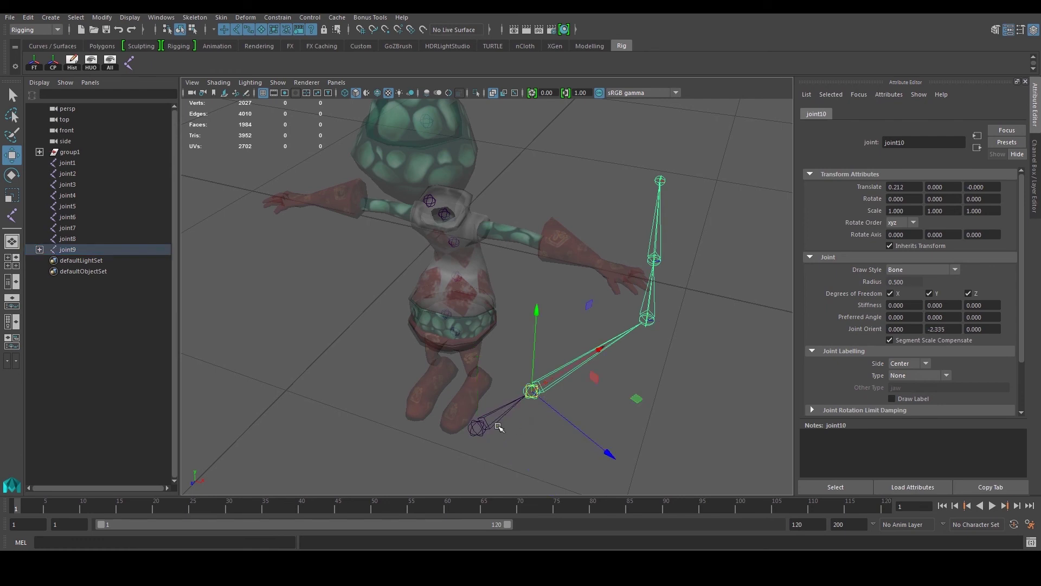
{"action": "left_click", "coordinate": [477, 427]}
{"action": "key", "text": "Delete"}
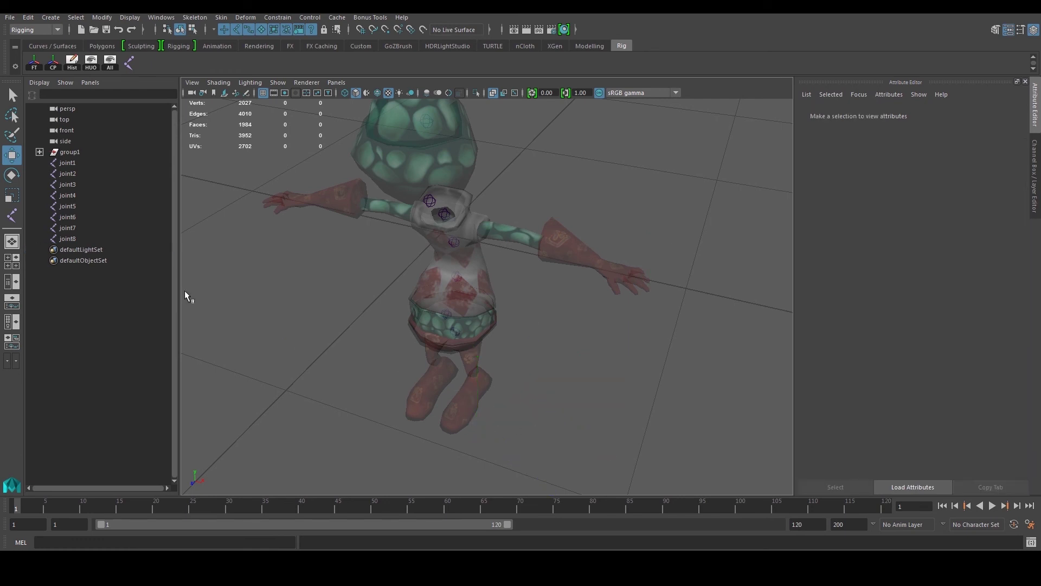
- Rename the crotch joint joint1 as root
{"action": "left_click", "coordinate": [76, 162]}
{"action": "left_click_drag", "start_coordinate": [305, 298], "coordinate": [407, 251], "text": "alt"}
{"action": "right_click_drag", "start_coordinate": [406, 251], "coordinate": [520, 316], "text": "alt"}
{"action": "left_click_drag", "start_coordinate": [521, 316], "coordinate": [423, 304], "text": "alt"}
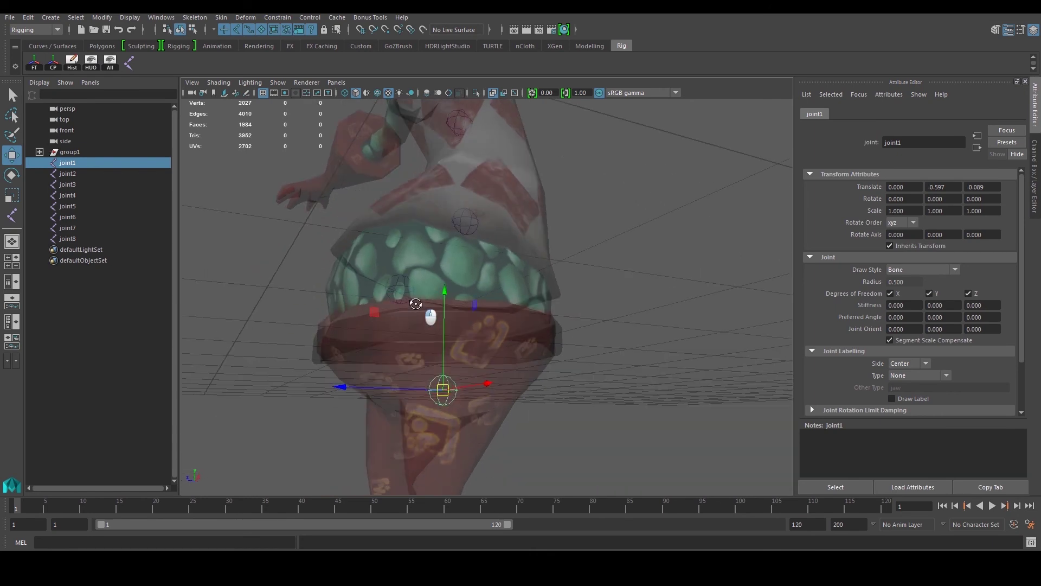
{"action": "left_click", "coordinate": [76, 173]}
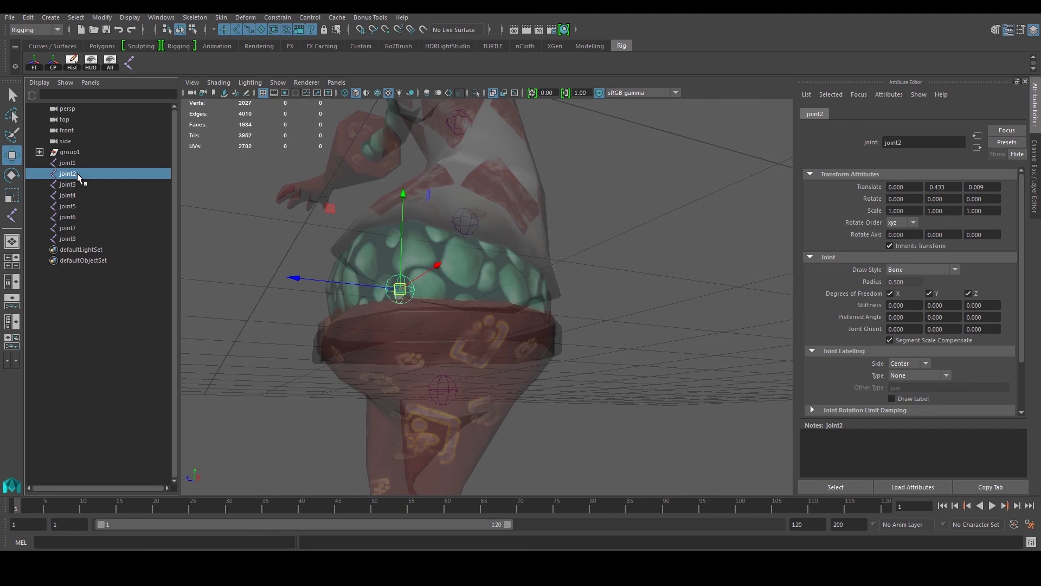
{"action": "left_click", "coordinate": [76, 164]}
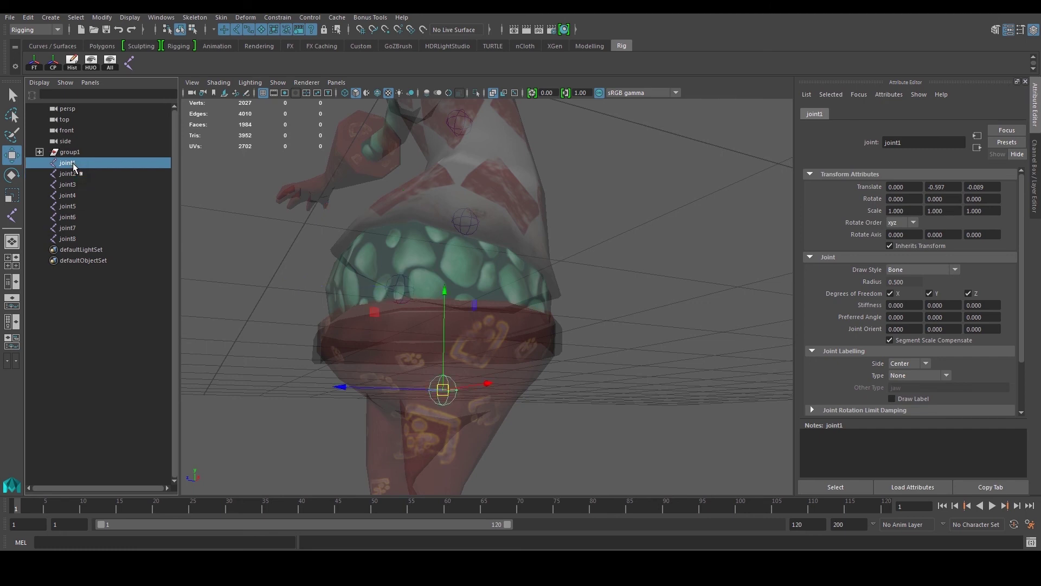
{"action": "double_click", "coordinate": [72, 163]}
{"action": "type", "text": "root"}
{"action": "key", "text": "Return"}
- Rename the belly joint joint2 as belly
{"action": "left_click", "coordinate": [71, 173]}
{"action": "left_click_drag", "start_coordinate": [284, 251], "coordinate": [308, 271], "text": "alt"}
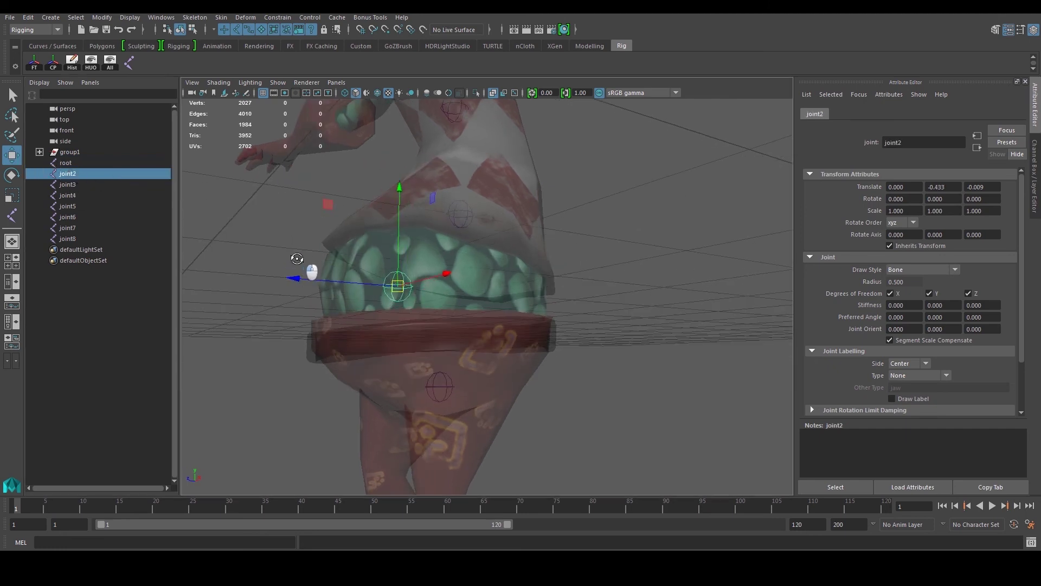
{"action": "double_click", "coordinate": [71, 174]}
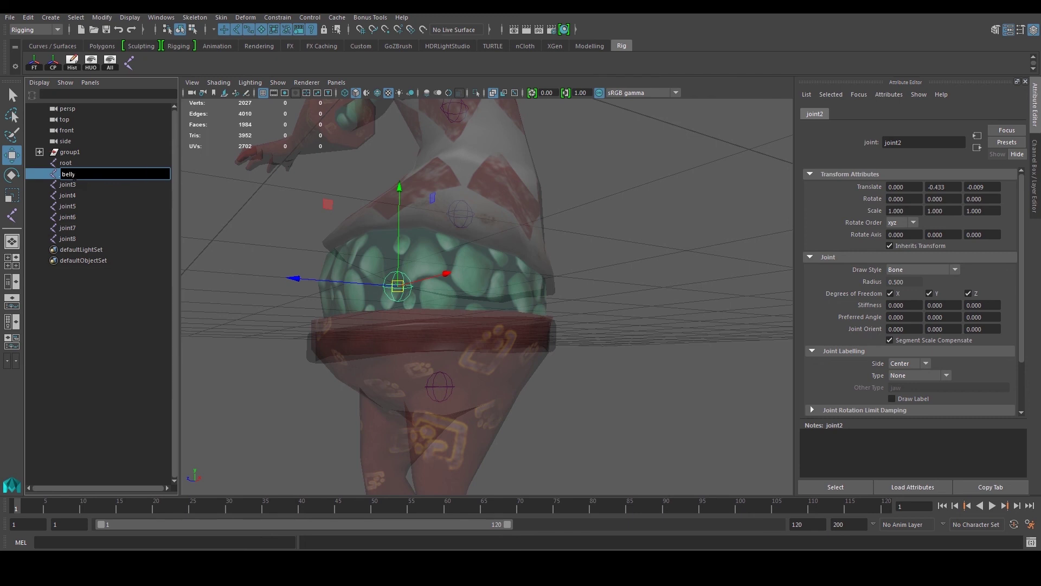
{"action": "type", "text": "belly"}
{"action": "key", "text": "Return"}
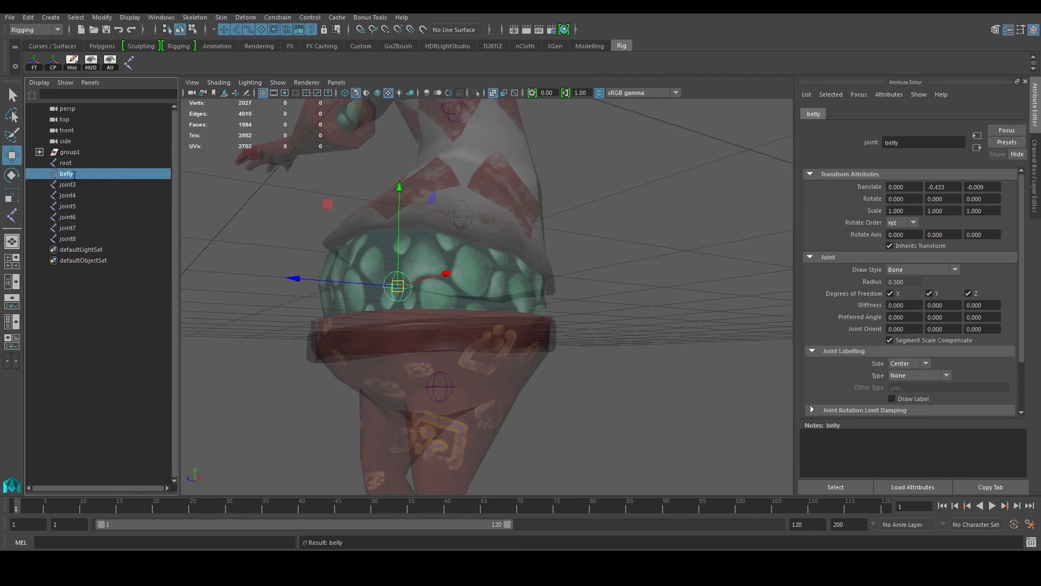
- Rename joint3 as hip and joint4 in the torso as back
{"action": "double_click", "coordinate": [65, 184]}
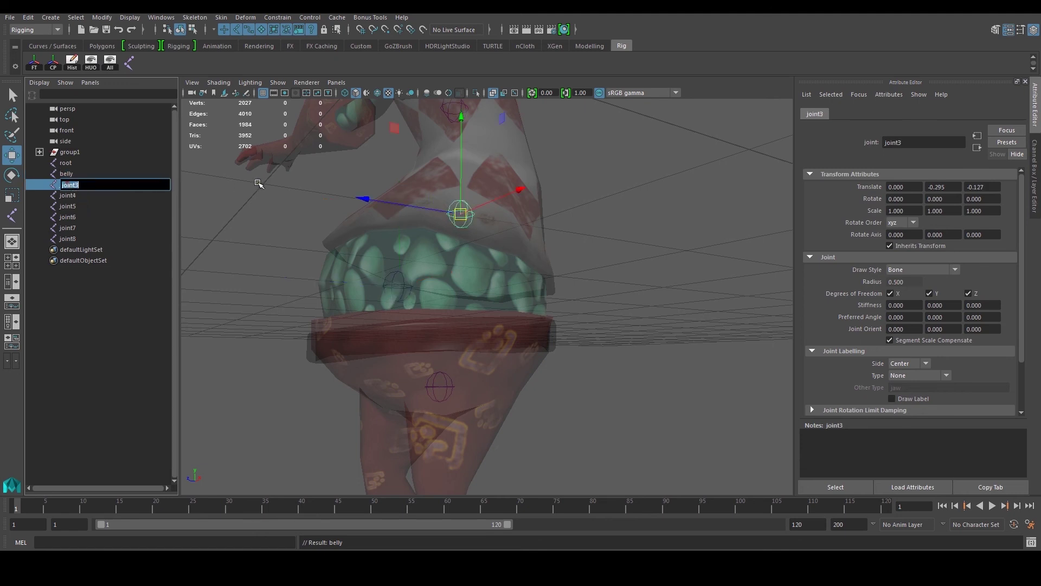
{"action": "type", "text": "hip"}
{"action": "key", "text": "Return"}
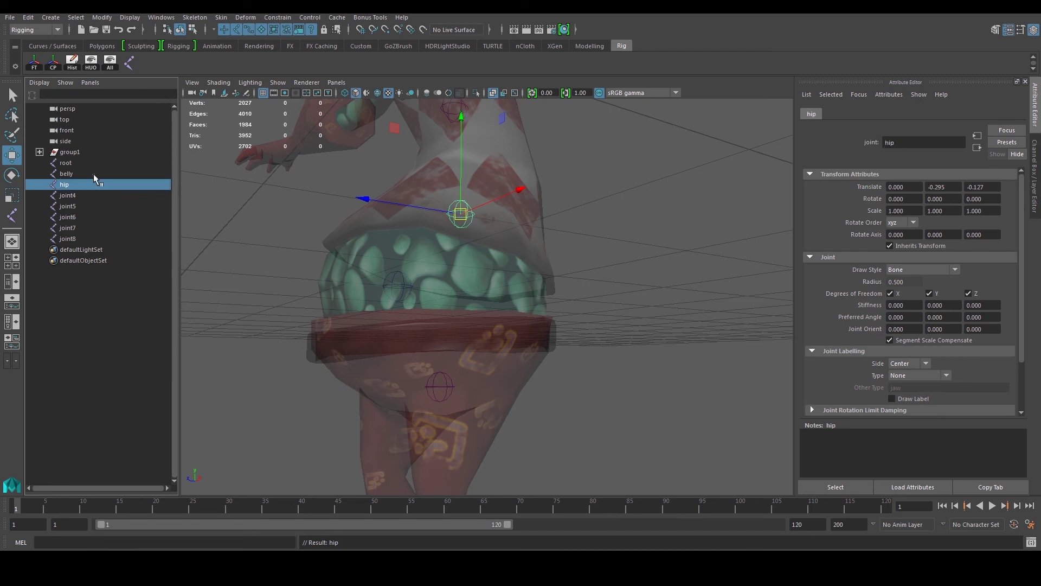
{"action": "left_click", "coordinate": [92, 194]}
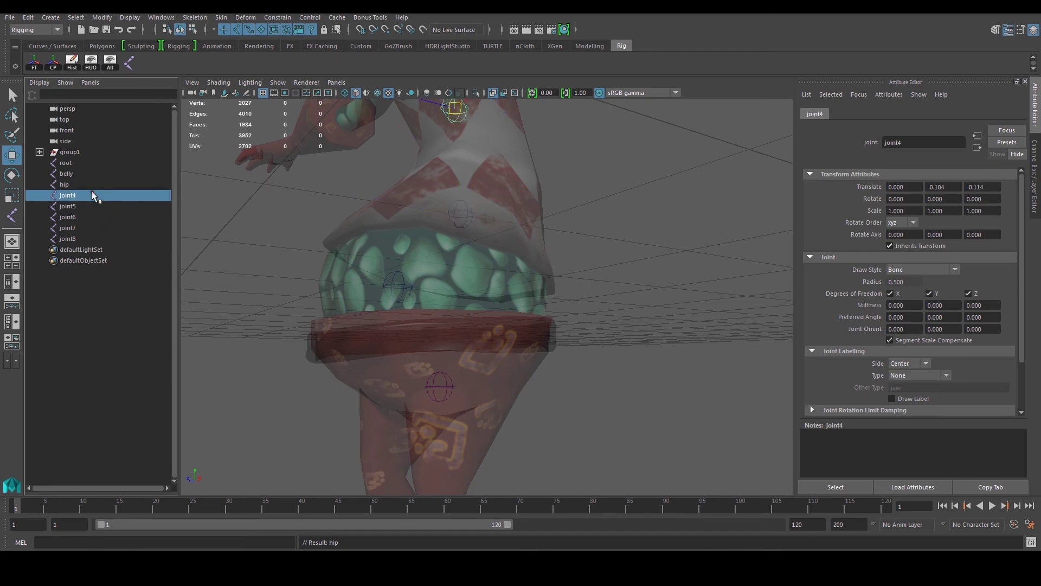
{"action": "left_click_drag", "start_coordinate": [461, 199], "coordinate": [499, 326], "text": "alt"}
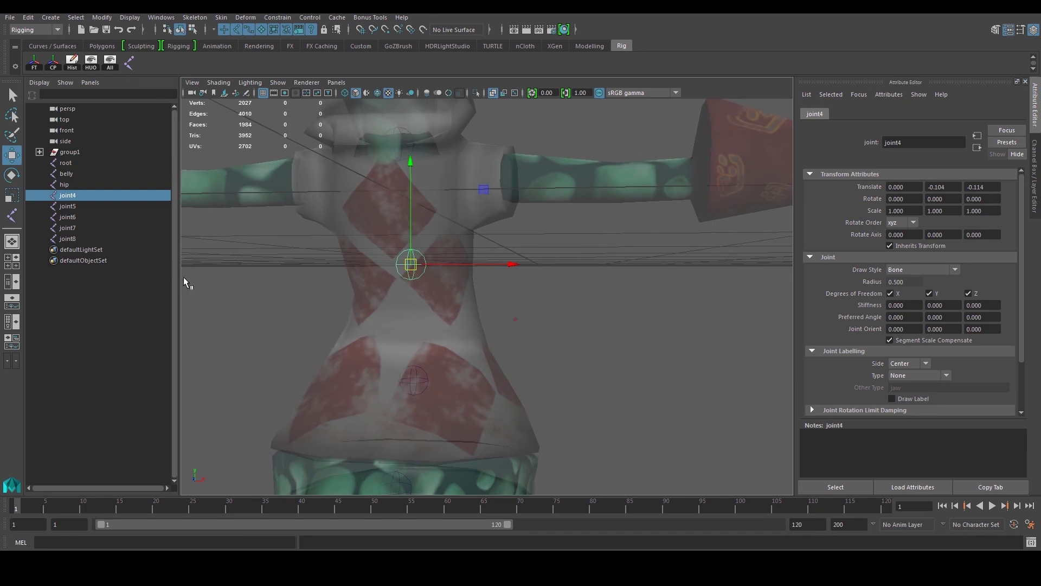
{"action": "double_click", "coordinate": [73, 195]}
{"action": "type", "text": "back"}
{"action": "key", "text": "Return"}
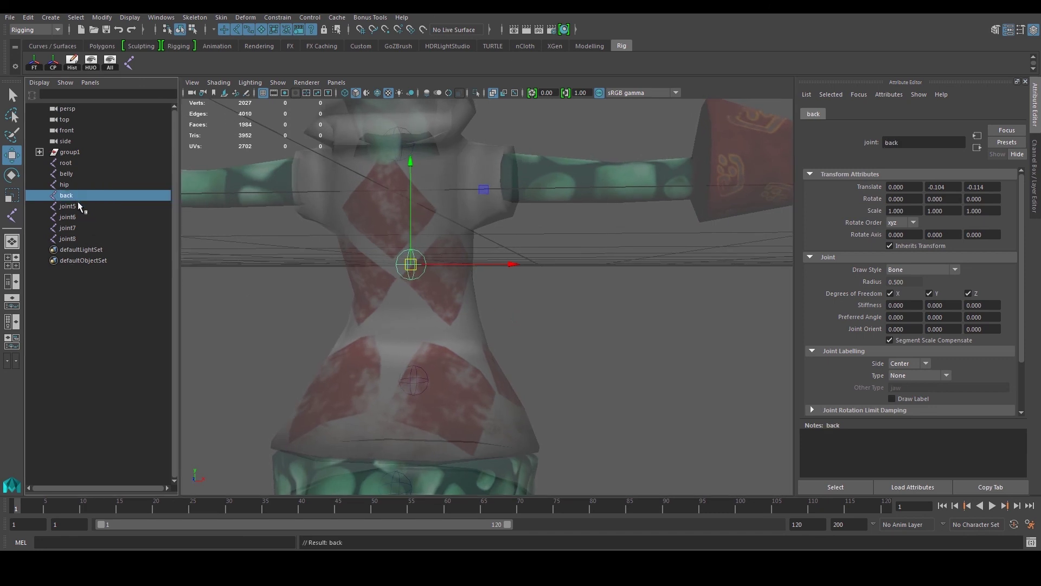
- Rename joint5 at the shoulder line as collar_bone
{"action": "double_click", "coordinate": [77, 206]}
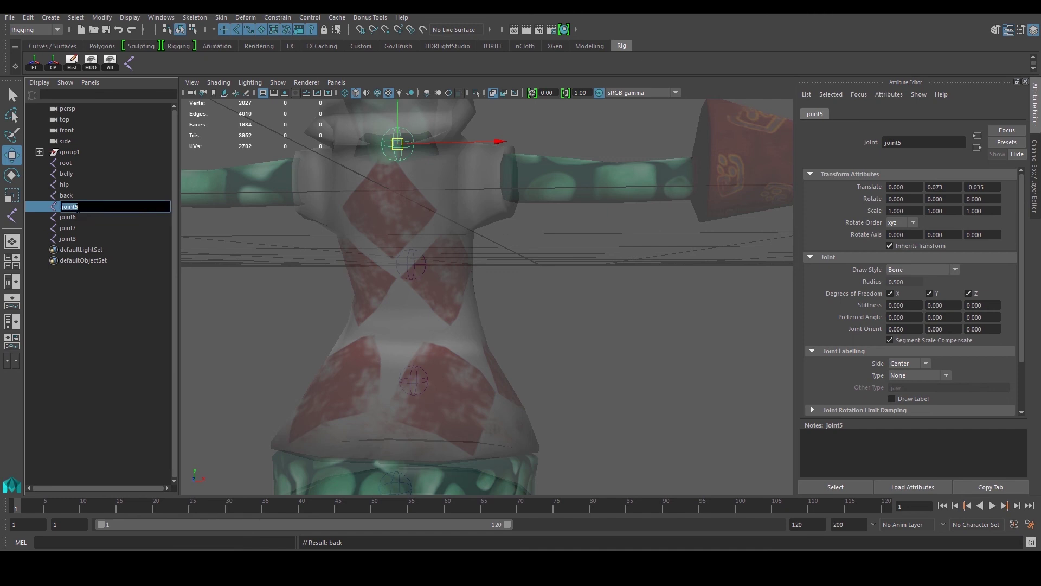
{"action": "type", "text": "collar_bone"}
{"action": "key", "text": "Return"}
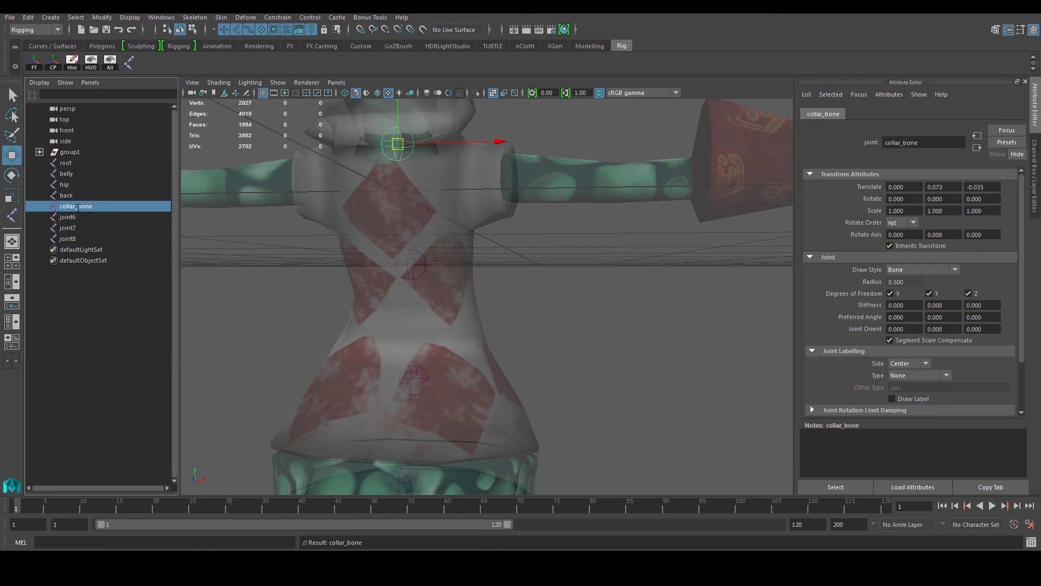
- Rename joint6 at the base of the head as neck
{"action": "middle_click_drag", "start_coordinate": [329, 207], "coordinate": [328, 418], "text": "alt"}
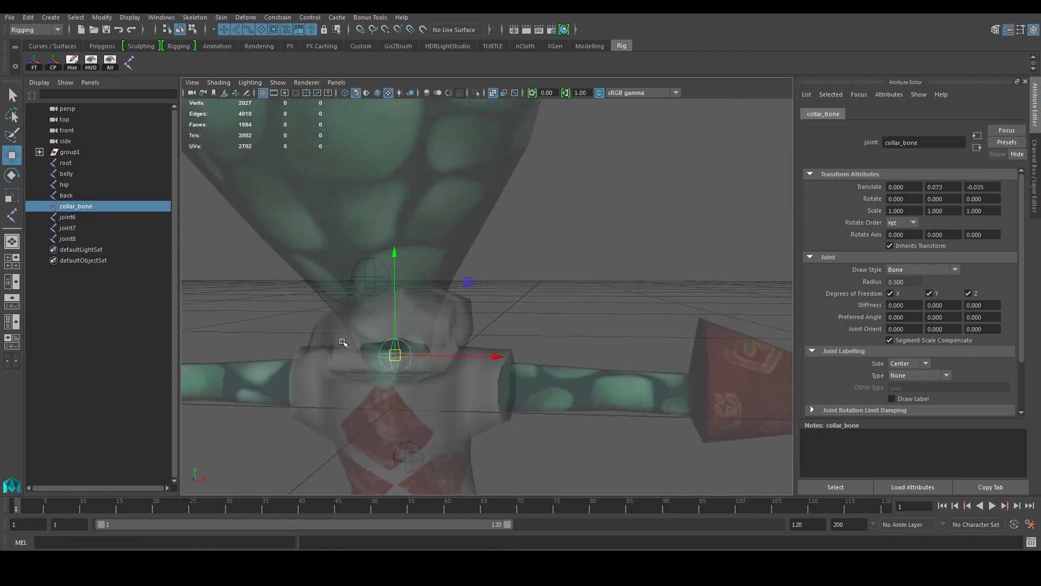
{"action": "left_click", "coordinate": [73, 217]}
{"action": "left_click_drag", "start_coordinate": [478, 197], "coordinate": [346, 201], "text": "alt"}
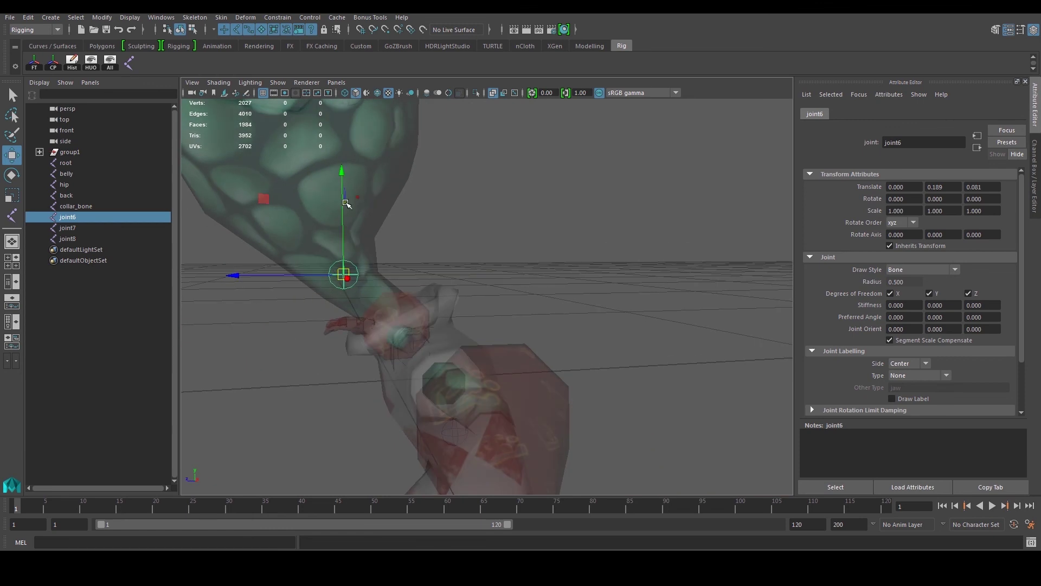
{"action": "double_click", "coordinate": [70, 217]}
{"action": "type", "text": "ne"}
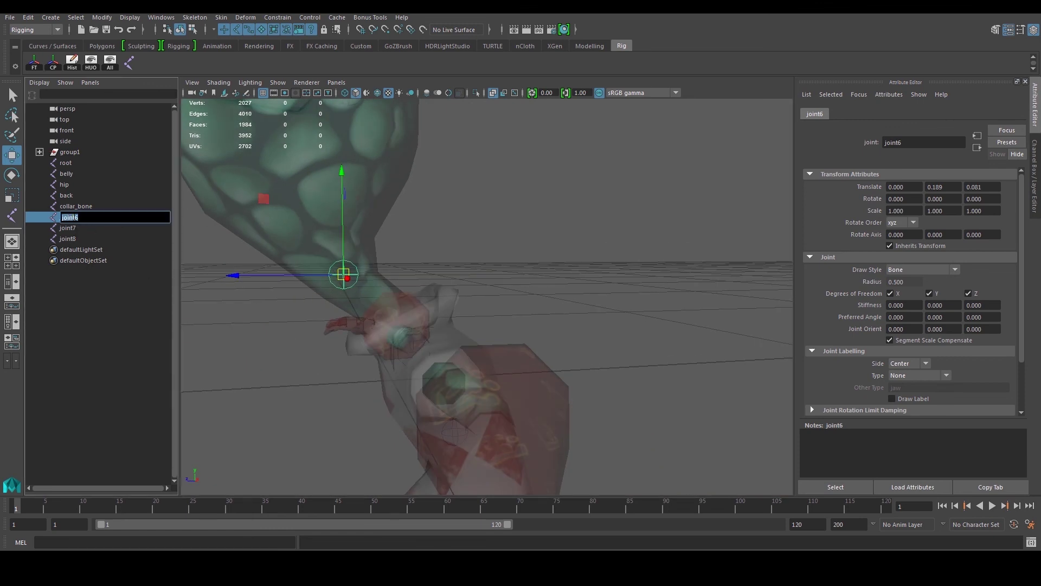
{"action": "type", "text": "ck"}
{"action": "key", "text": "Return"}
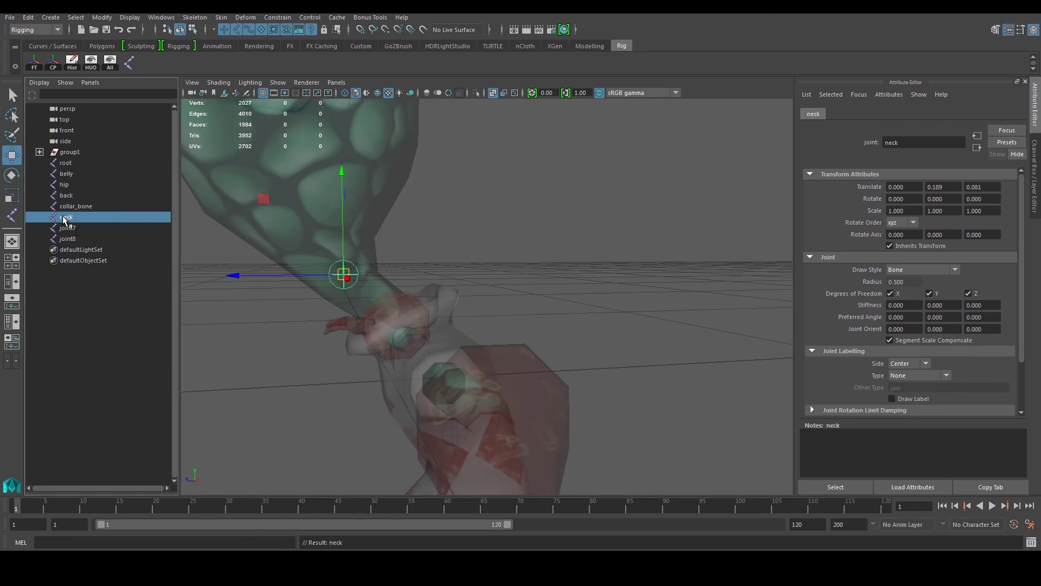
- Rename joint7 behind the mouth as mouth
{"action": "left_click", "coordinate": [70, 228]}
{"action": "key", "text": "f"}
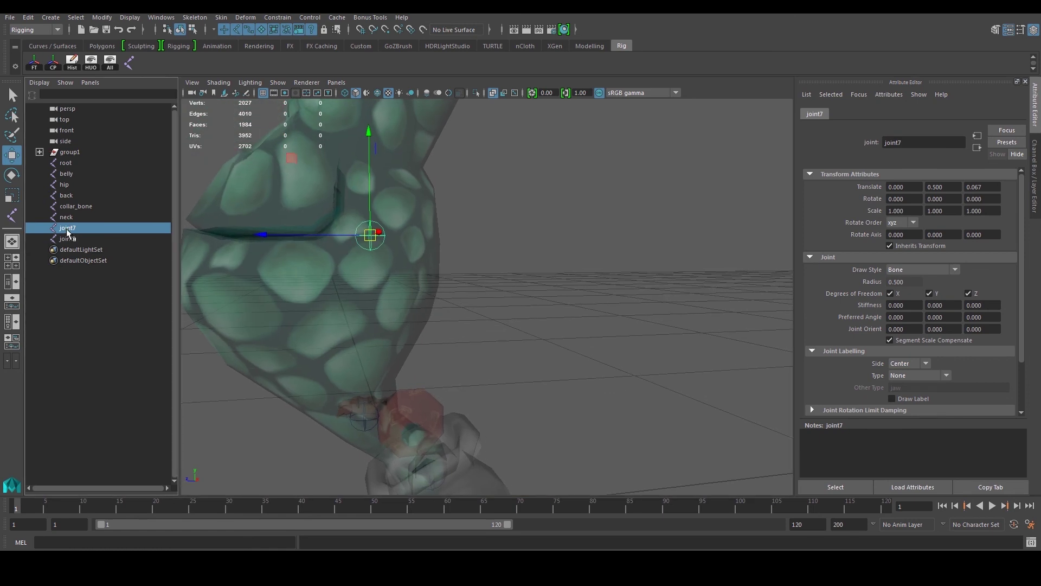
{"action": "double_click", "coordinate": [71, 228]}
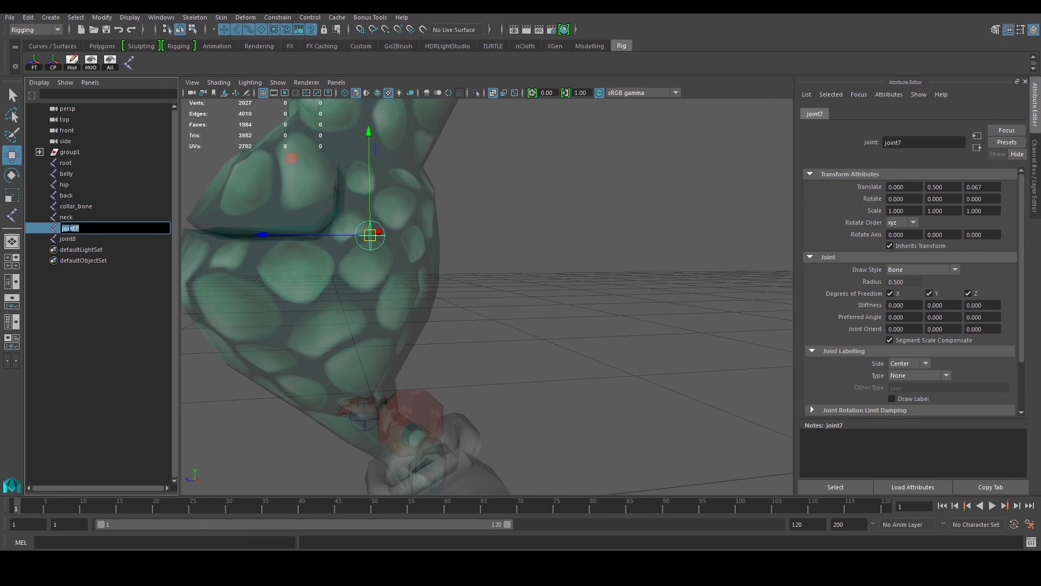
{"action": "key", "text": "Return"}
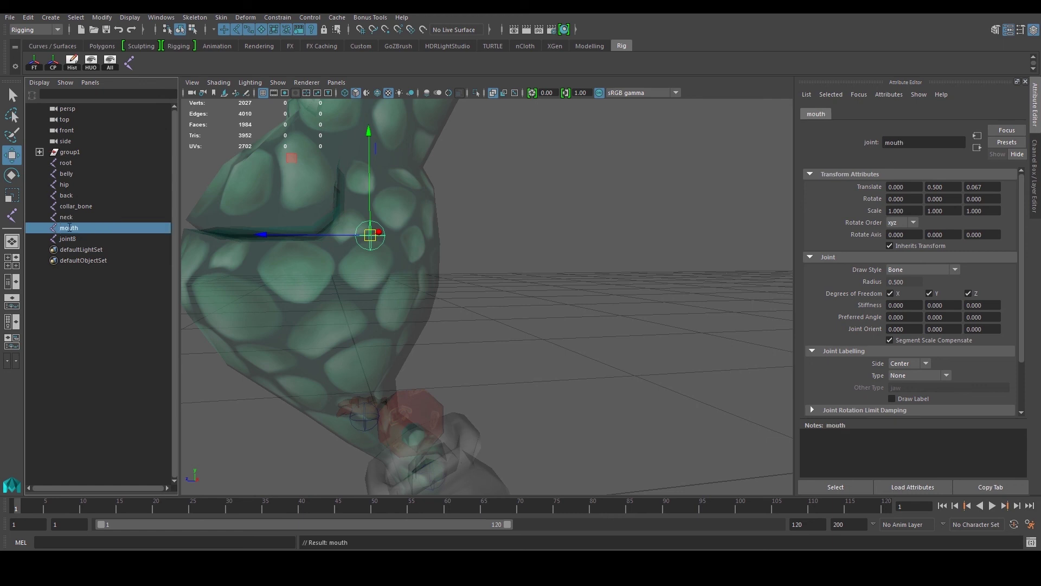
- Rename joint8 near the top of the head as skull
{"action": "left_click", "coordinate": [90, 240]}
{"action": "middle_click_drag", "start_coordinate": [330, 199], "coordinate": [322, 330], "text": "alt"}
{"action": "double_click", "coordinate": [73, 239]}
{"action": "type", "text": "skl"}
{"action": "key", "text": "Return"}
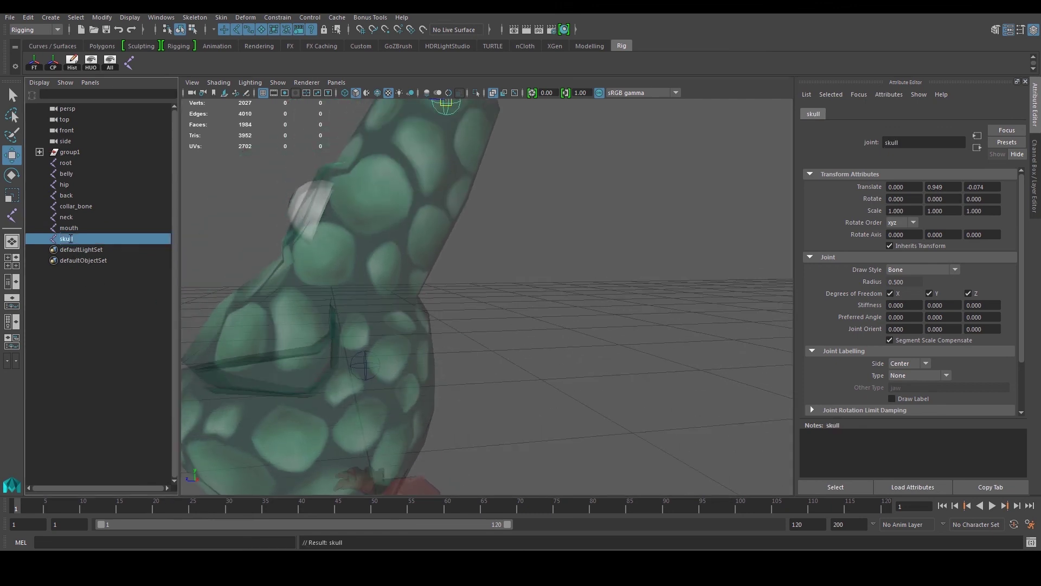
- Parent the belly joint under the root joint in the Outliner
{"action": "scroll", "coordinate": [456, 272], "scroll_direction": "down", "scroll_amount": 6}
{"action": "middle_click_drag", "start_coordinate": [470, 320], "coordinate": [436, 169], "text": "alt"}
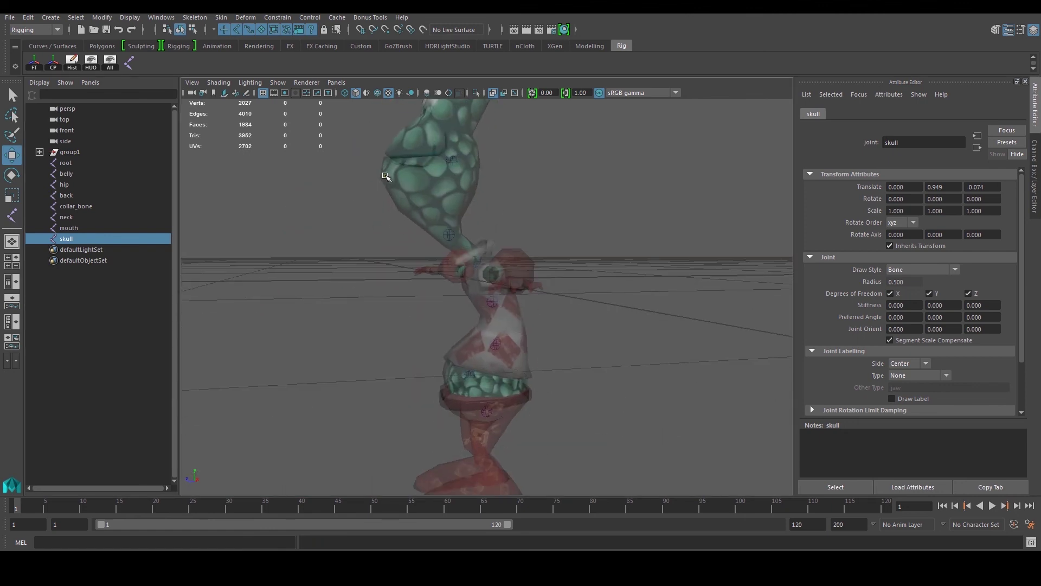
{"action": "left_click", "coordinate": [73, 164]}
{"action": "left_click", "coordinate": [69, 174]}
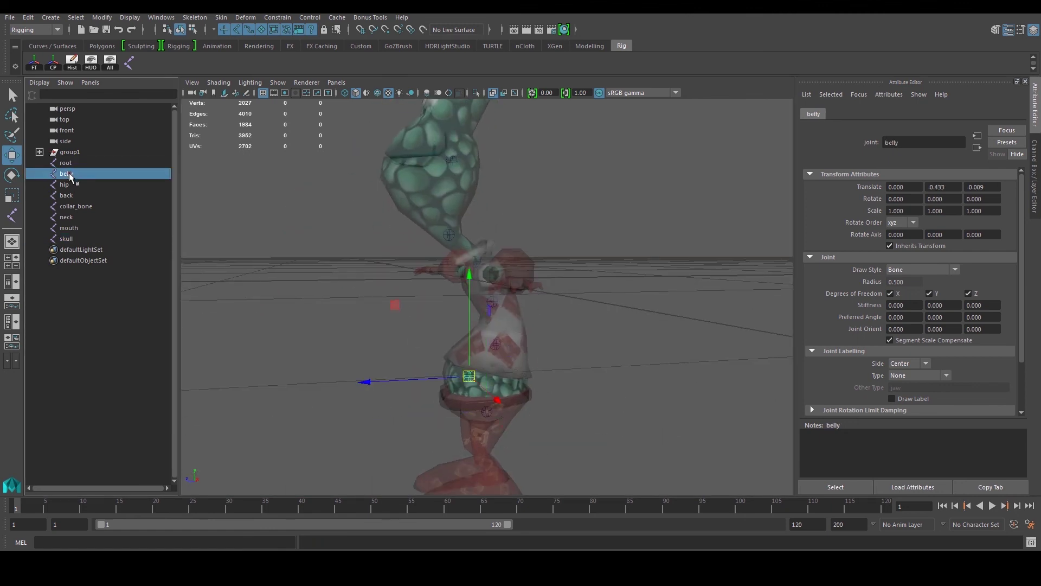
{"action": "middle_click_drag", "start_coordinate": [363, 220], "coordinate": [363, 206], "text": "alt"}
{"action": "left_click", "coordinate": [65, 163]}
{"action": "left_click_drag", "start_coordinate": [304, 228], "coordinate": [419, 225], "text": "alt"}
{"action": "scroll", "coordinate": [420, 225], "scroll_direction": "up", "scroll_amount": 5}
{"action": "left_click", "coordinate": [66, 173]}
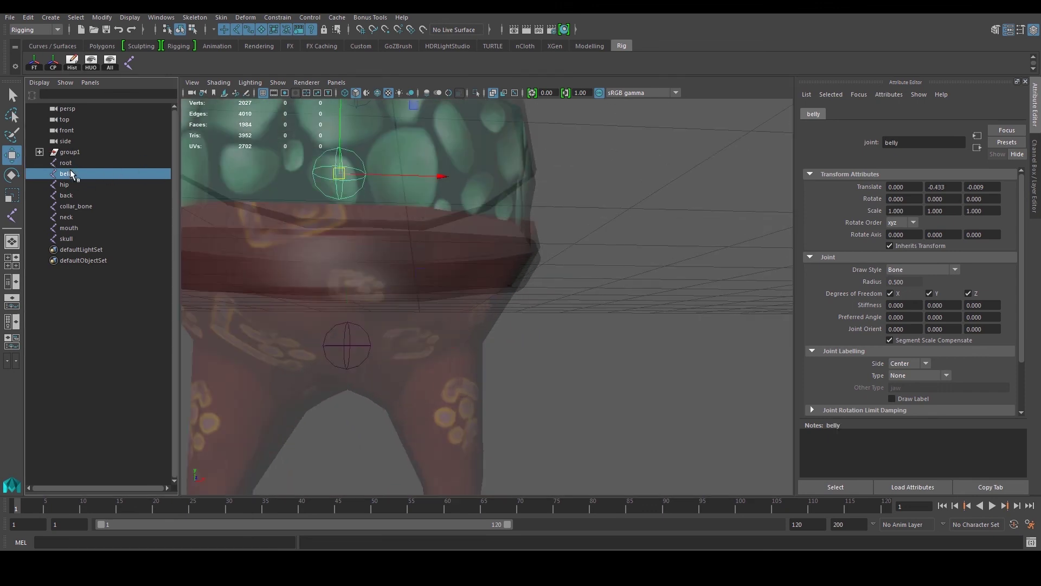
{"action": "middle_click_drag", "start_coordinate": [72, 174], "coordinate": [68, 163]}
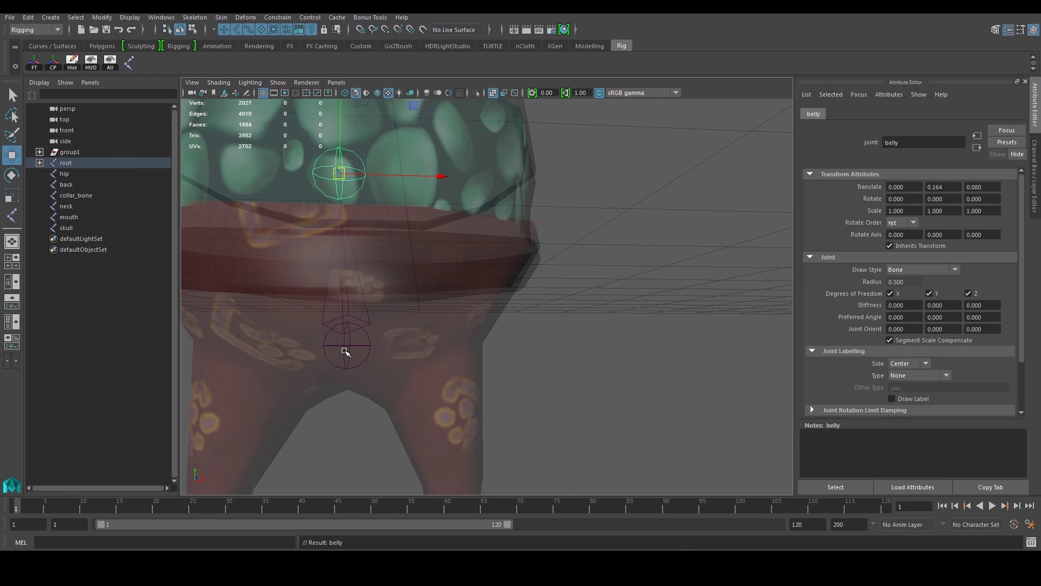
- Check the root-to-belly bone in the full perspective view by selecting root, and return to the layout with the Outliner
{"action": "key", "text": "space"}
{"action": "left_click", "coordinate": [244, 359]}
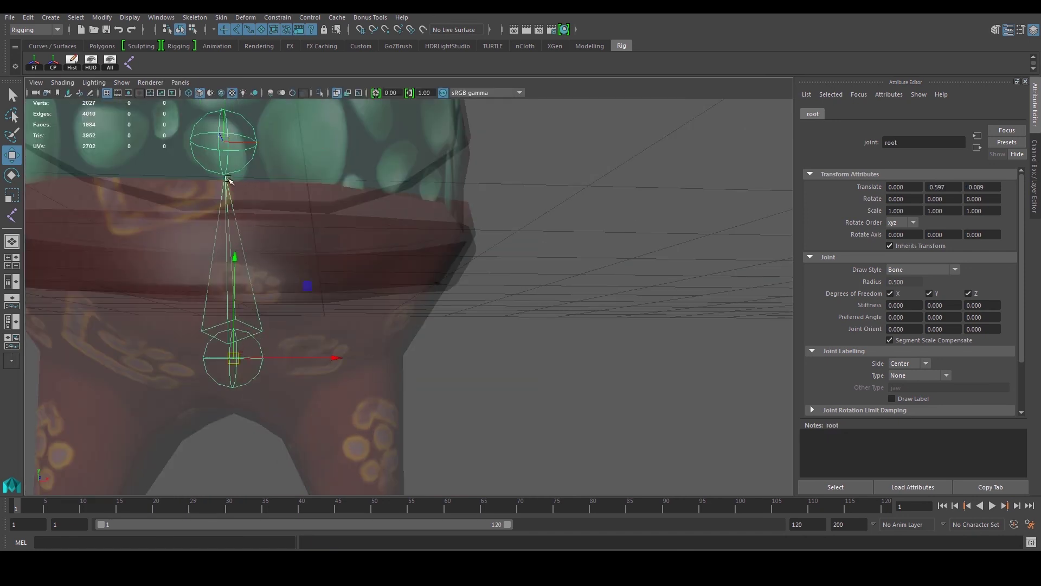
{"action": "middle_click_drag", "start_coordinate": [240, 205], "coordinate": [304, 261], "text": "alt"}
{"action": "left_click", "coordinate": [12, 281]}
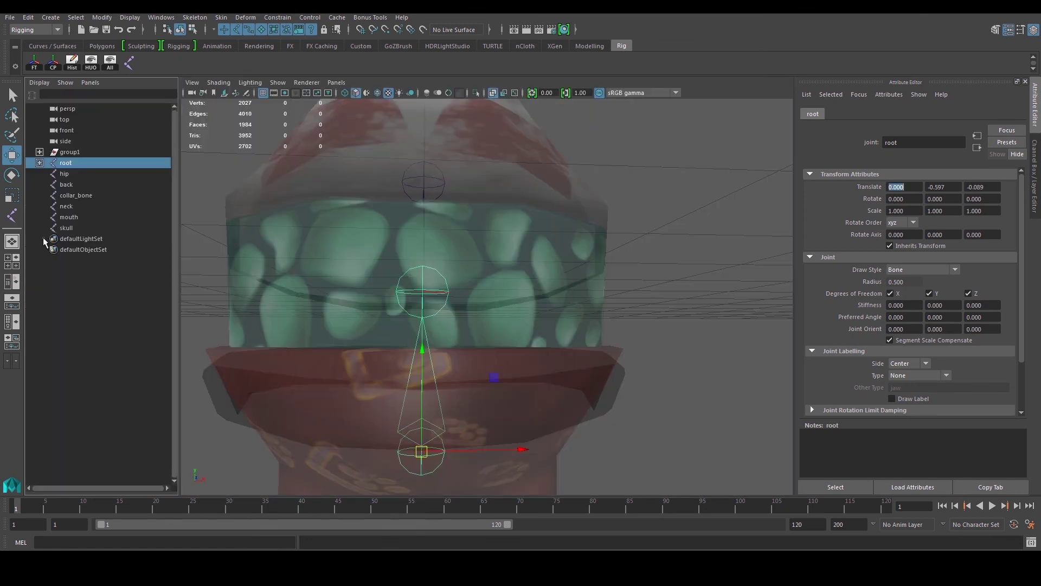
- Parent the hip joint under belly, expand the root hierarchy and select root to check the chain
{"action": "left_click", "coordinate": [65, 175]}
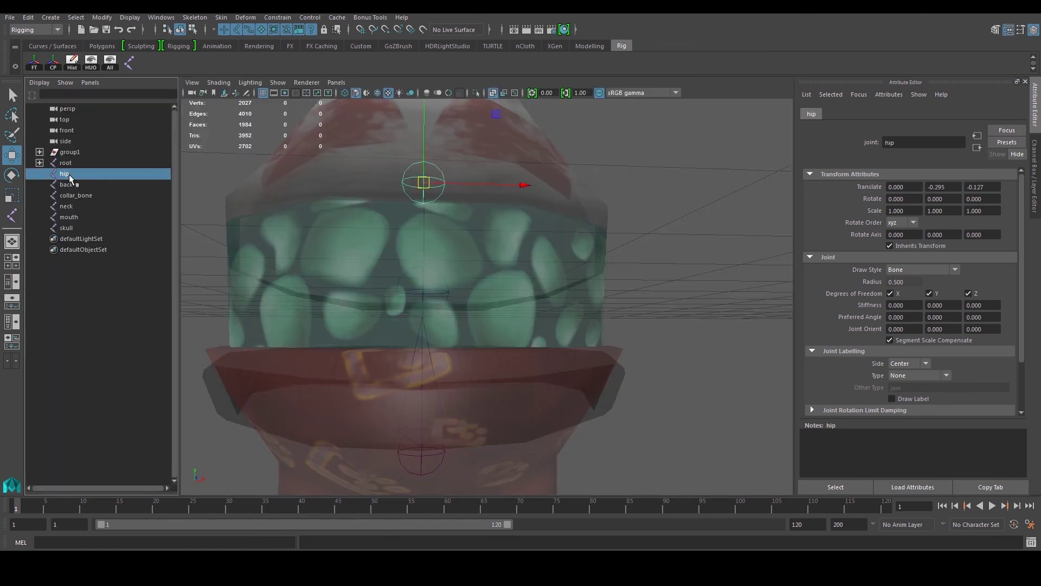
{"action": "mouse_move", "coordinate": [69, 175]}
{"action": "middle_mouse_down"}
{"action": "mouse_move", "coordinate": [61, 169]}
{"action": "mouse_move", "coordinate": [66, 187]}
{"action": "mouse_move", "coordinate": [72, 173]}
{"action": "middle_mouse_up"}
{"action": "left_click", "coordinate": [39, 163]}
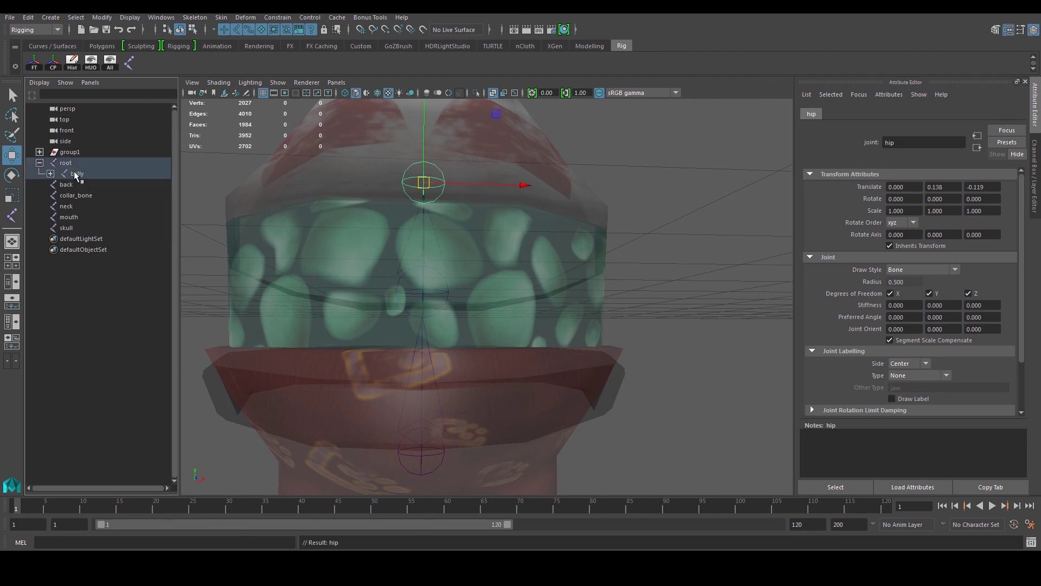
{"action": "left_click", "coordinate": [70, 162]}
{"action": "key", "text": "f"}
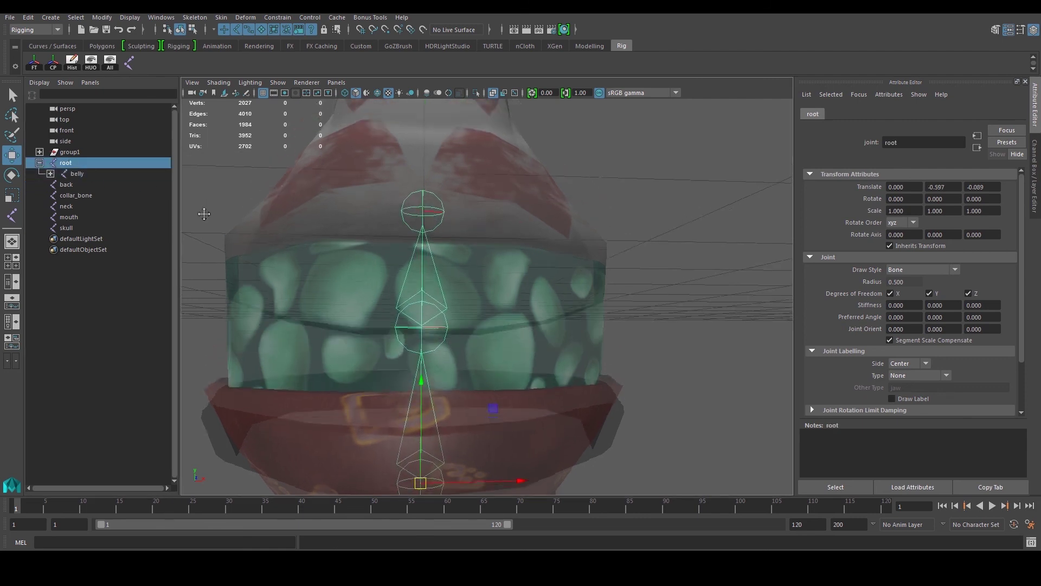
- Extend the hierarchy in order: back under hip, collar_bone under back, neck under collar_bone, mouth under neck and skull under mouth
{"action": "left_click", "coordinate": [70, 184]}
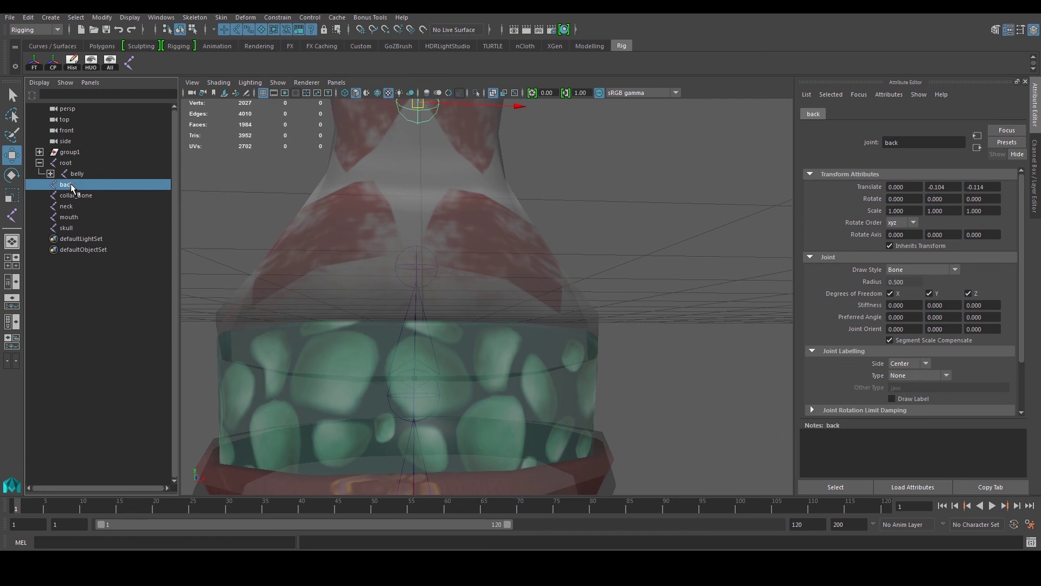
{"action": "left_click", "coordinate": [50, 174]}
{"action": "middle_click_drag", "start_coordinate": [67, 194], "coordinate": [81, 233]}
{"action": "left_click", "coordinate": [70, 206]}
{"action": "left_click", "coordinate": [76, 217]}
{"action": "left_click", "coordinate": [76, 228]}
{"action": "left_click_drag", "start_coordinate": [113, 216], "coordinate": [130, 228]}
{"action": "left_click", "coordinate": [81, 238]}
- Select the root joint and examine the whole joint chain through the body and head
{"action": "left_click", "coordinate": [75, 164]}
{"action": "scroll", "coordinate": [381, 211], "scroll_direction": "down", "scroll_amount": 6}
{"action": "left_click_drag", "start_coordinate": [382, 212], "coordinate": [325, 253], "text": "alt"}
{"action": "scroll", "coordinate": [379, 257], "scroll_direction": "down", "scroll_amount": 4}
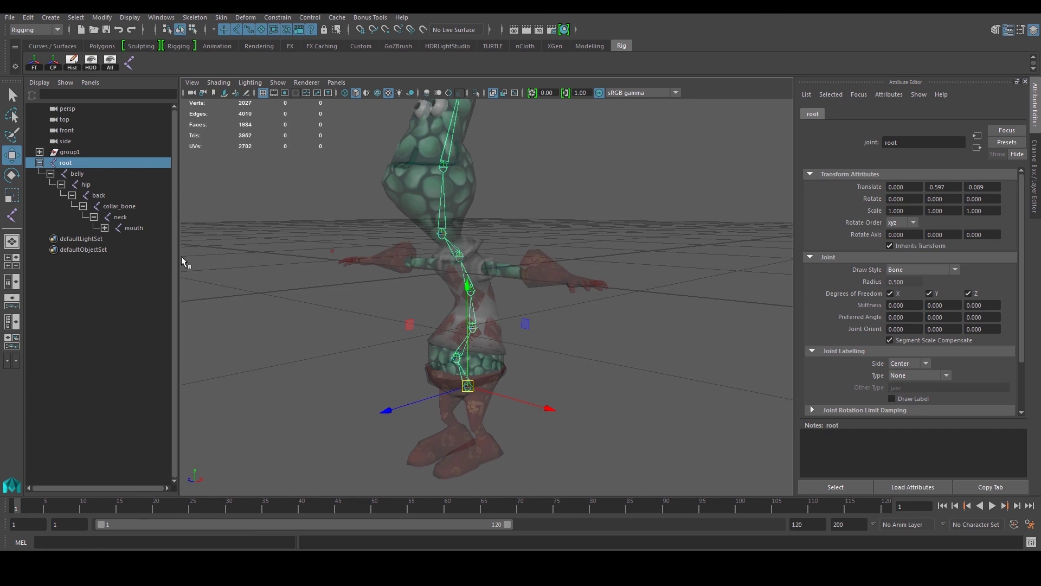
{"action": "middle_click_drag", "start_coordinate": [461, 312], "coordinate": [448, 367], "text": "alt"}
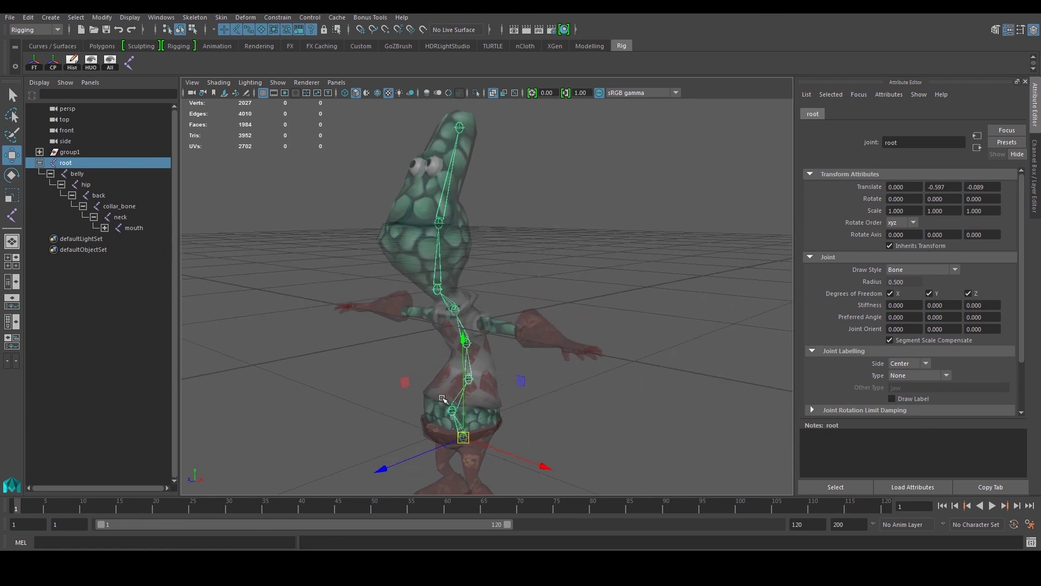
- Select the neck joint to check its branch, and select the collar_bone joint from a front-facing close view
{"action": "left_click", "coordinate": [554, 217]}
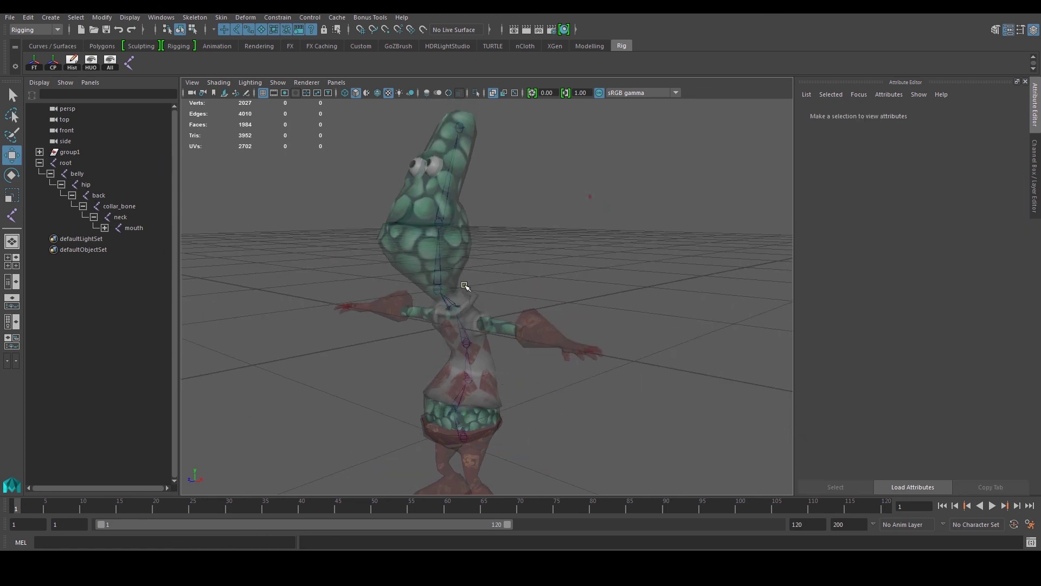
{"action": "left_click", "coordinate": [438, 290]}
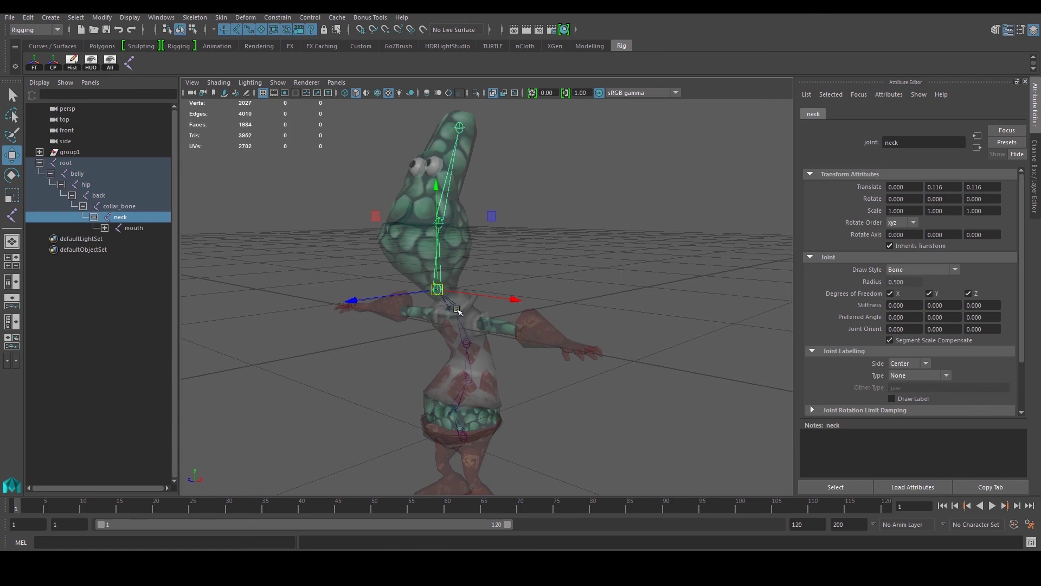
{"action": "left_click_drag", "start_coordinate": [452, 146], "coordinate": [443, 258], "text": "alt"}
{"action": "left_click_drag", "start_coordinate": [458, 314], "coordinate": [544, 362], "text": "alt"}
{"action": "left_click", "coordinate": [546, 376]}
{"action": "scroll", "coordinate": [472, 337], "scroll_direction": "up", "scroll_amount": 5}
{"action": "left_click", "coordinate": [443, 315]}
{"action": "left_click_drag", "start_coordinate": [442, 317], "coordinate": [476, 336], "text": "alt"}
{"action": "middle_click_drag", "start_coordinate": [476, 335], "coordinate": [457, 289], "text": "alt"}
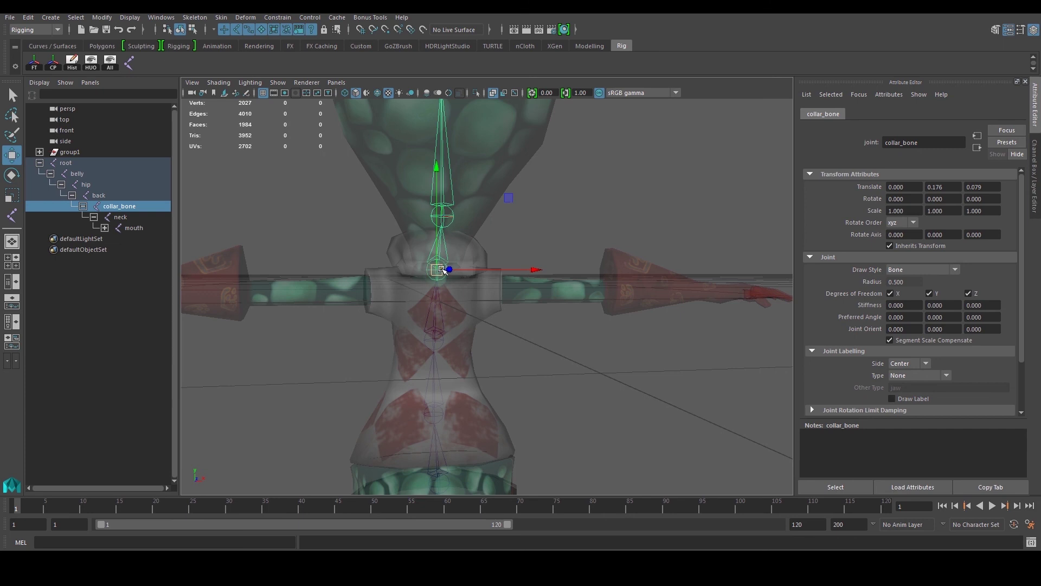
- Examine the character's arm and hand from above, from the fingers back to the shoulder
{"action": "left_click_drag", "start_coordinate": [481, 282], "coordinate": [450, 386], "text": "alt"}
{"action": "scroll", "coordinate": [464, 305], "scroll_direction": "up", "scroll_amount": 4}
{"action": "scroll", "coordinate": [462, 332], "scroll_direction": "up", "scroll_amount": 5}
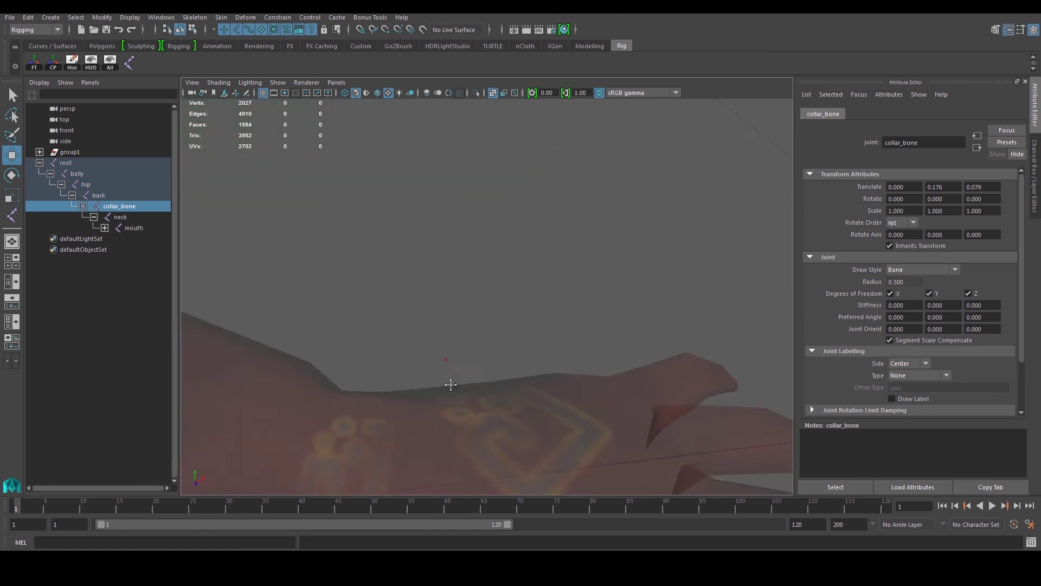
{"action": "scroll", "coordinate": [451, 386], "scroll_direction": "down", "scroll_amount": 3}
{"action": "middle_click_drag", "start_coordinate": [450, 386], "coordinate": [422, 291], "text": "alt"}
{"action": "left_click_drag", "start_coordinate": [423, 291], "coordinate": [436, 321], "text": "alt"}
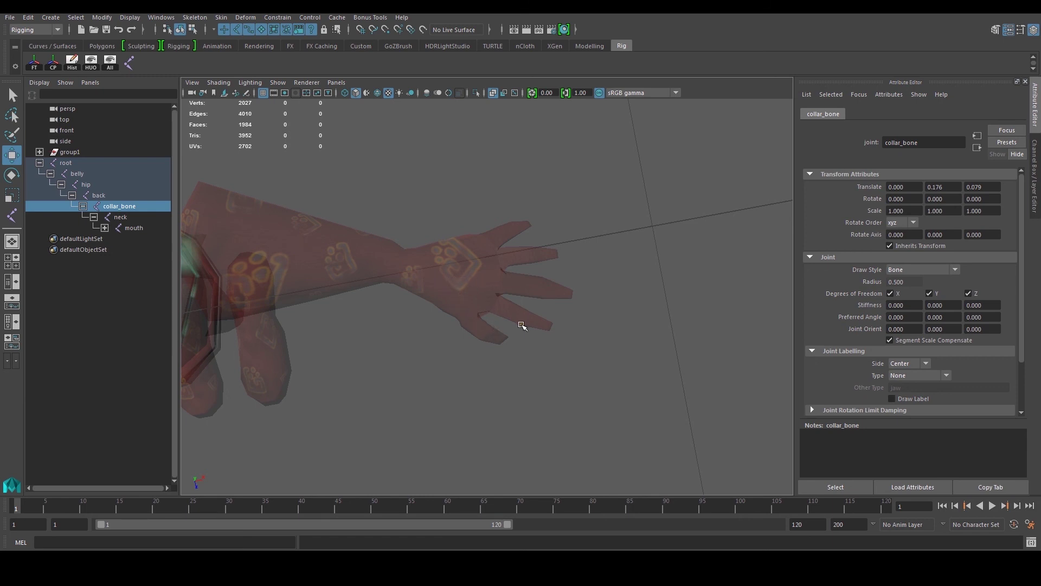
{"action": "scroll", "coordinate": [486, 239], "scroll_direction": "down", "scroll_amount": 4}
{"action": "middle_click_drag", "start_coordinate": [413, 272], "coordinate": [504, 272], "text": "alt"}
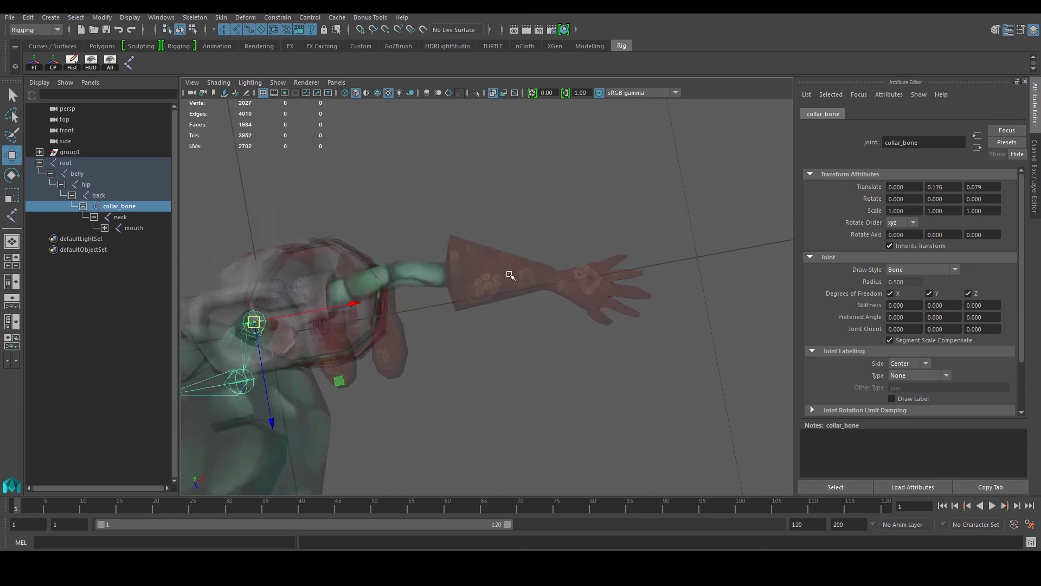